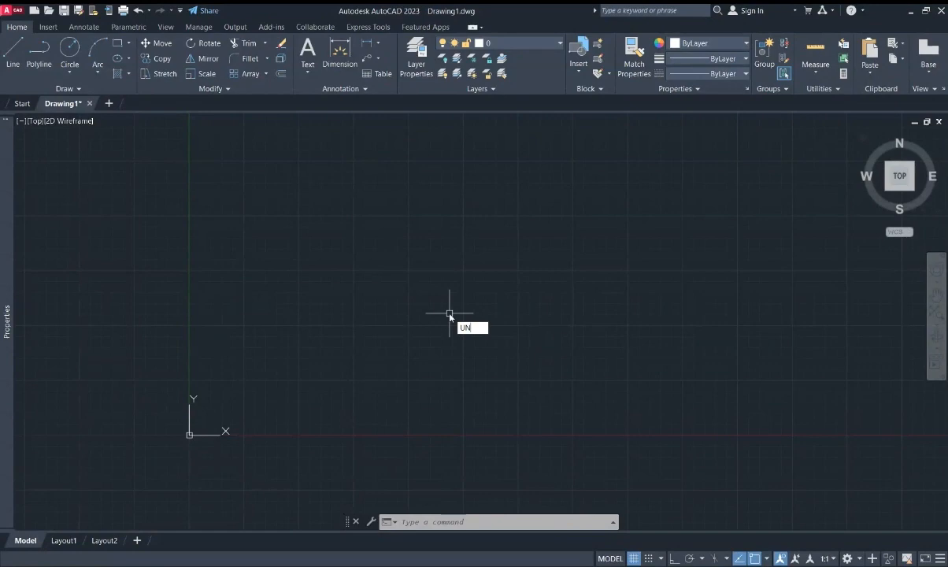
# - Configure the drawing units to decimal lengths with 0.0 precision, decimal-degree angles with 0 precision, and centimeters
pyautogui.press('Return')
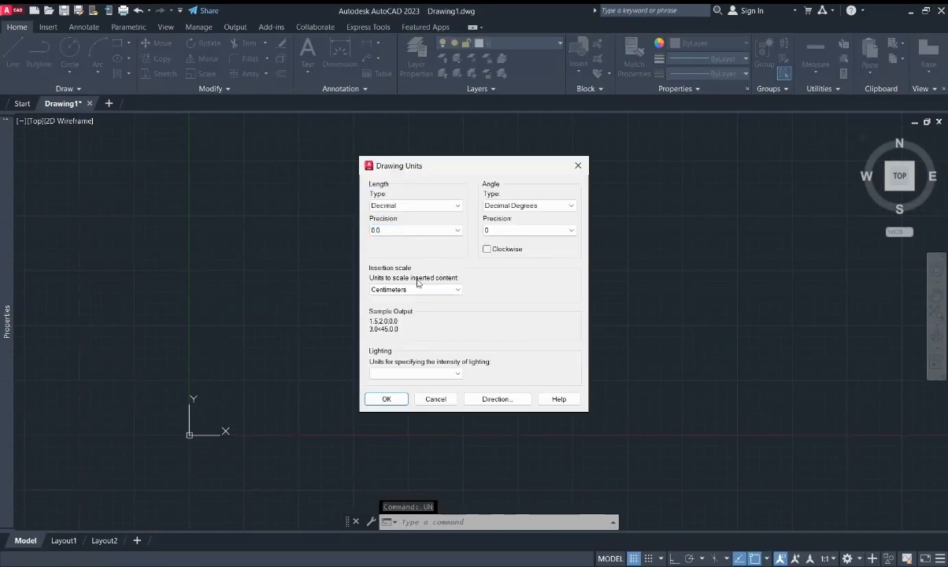
pyautogui.click(385, 400)
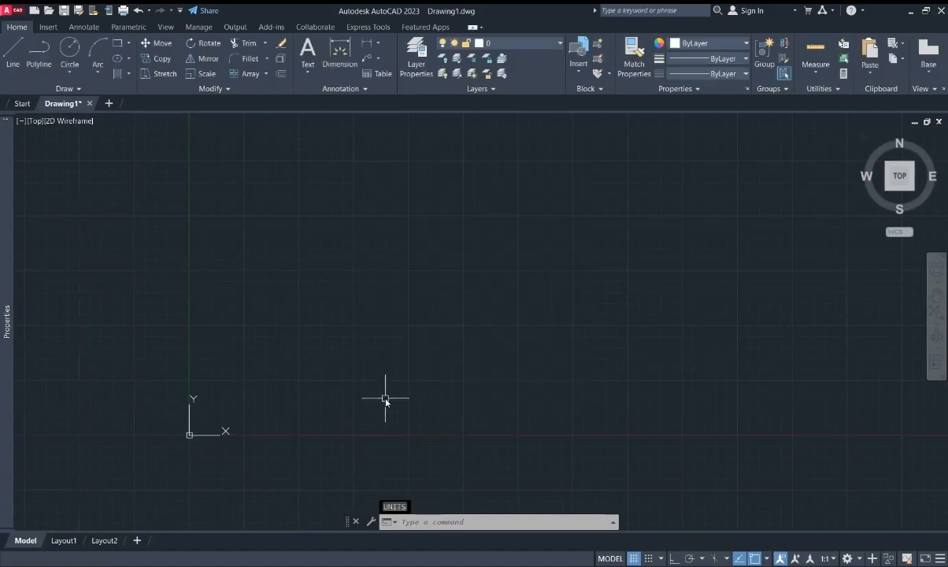
# - Create a new layer named AS and set its color to red index 10
pyautogui.click(417, 69)
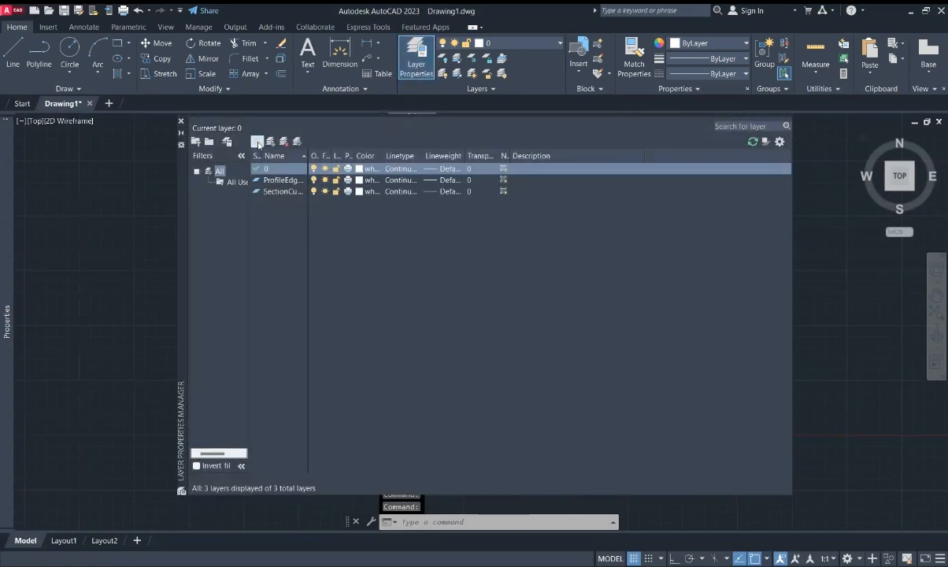
pyautogui.click(257, 142)
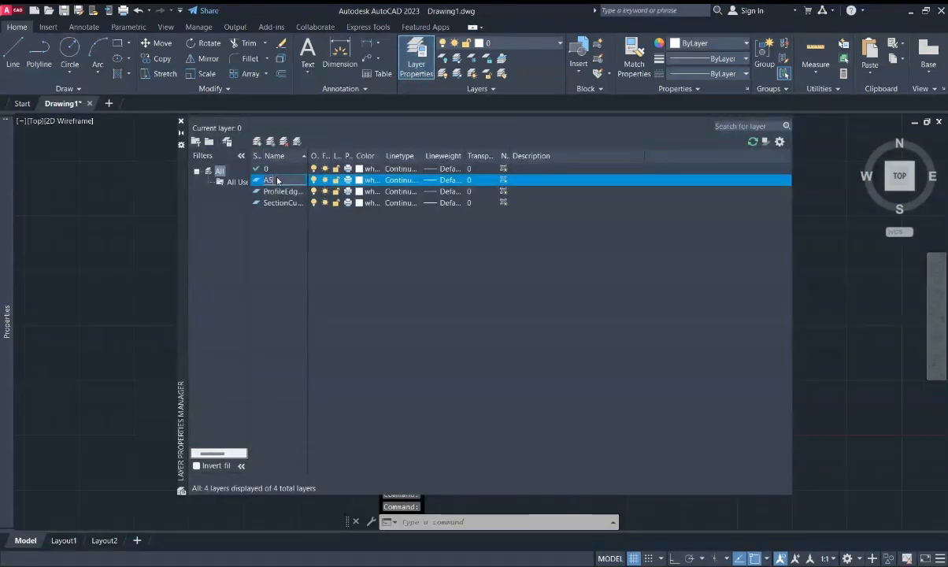
pyautogui.click(359, 181)
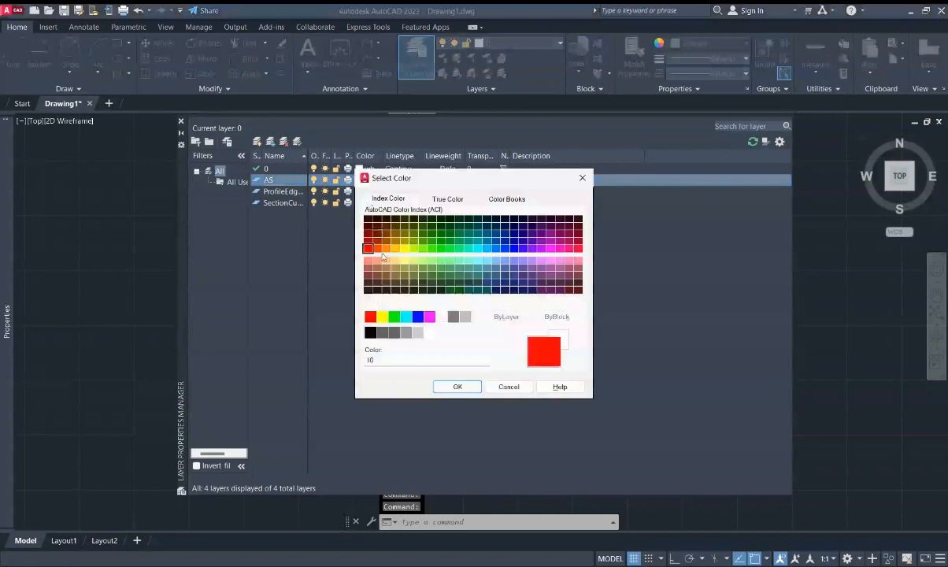
pyautogui.click(458, 387)
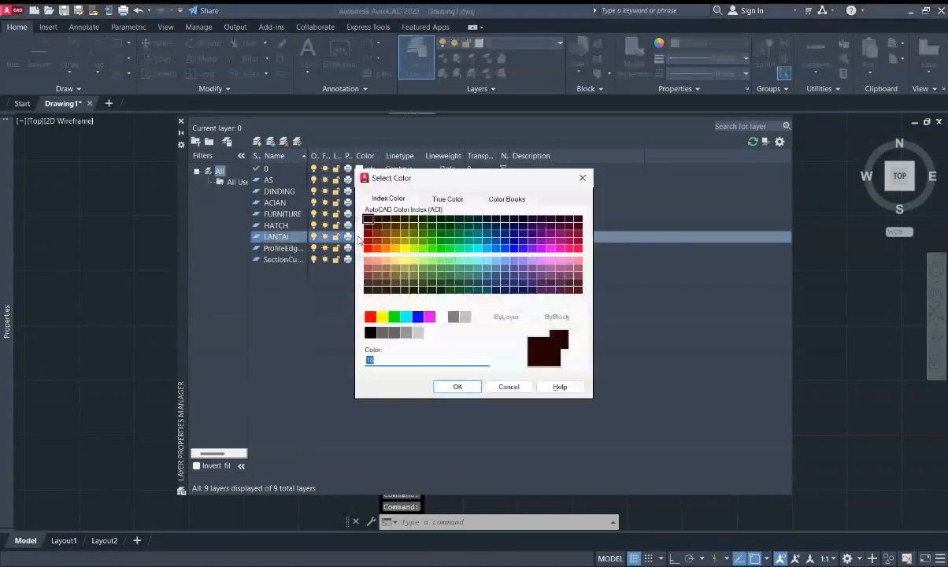
# - Set the LANTAI layer's color to blue index 172 and close the layer manager
pyautogui.click(519, 243)
pyautogui.click(457, 386)
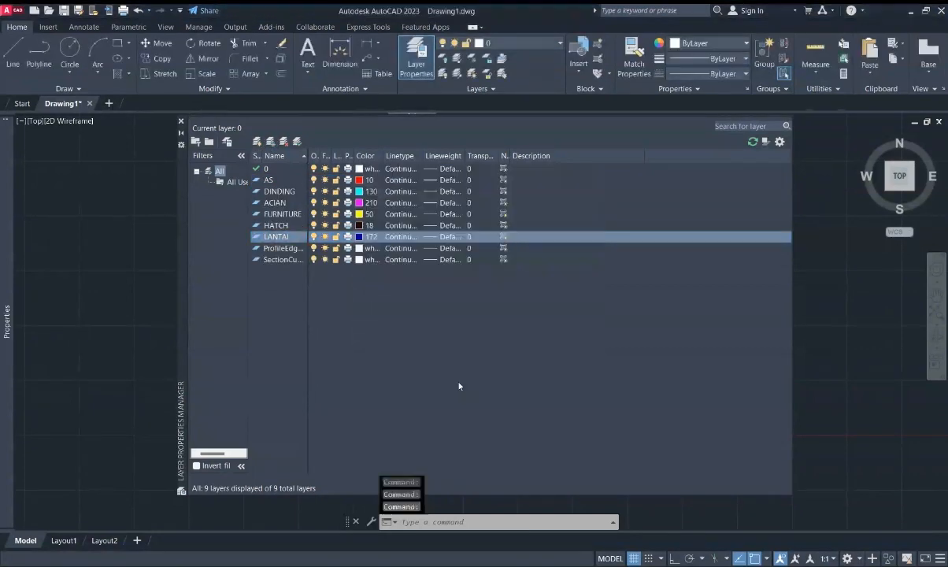
pyautogui.click(180, 123)
# - Make AS the current layer and draw a 600 by 1300 rectangle as the plan outline
pyautogui.click(517, 43)
pyautogui.click(496, 63)
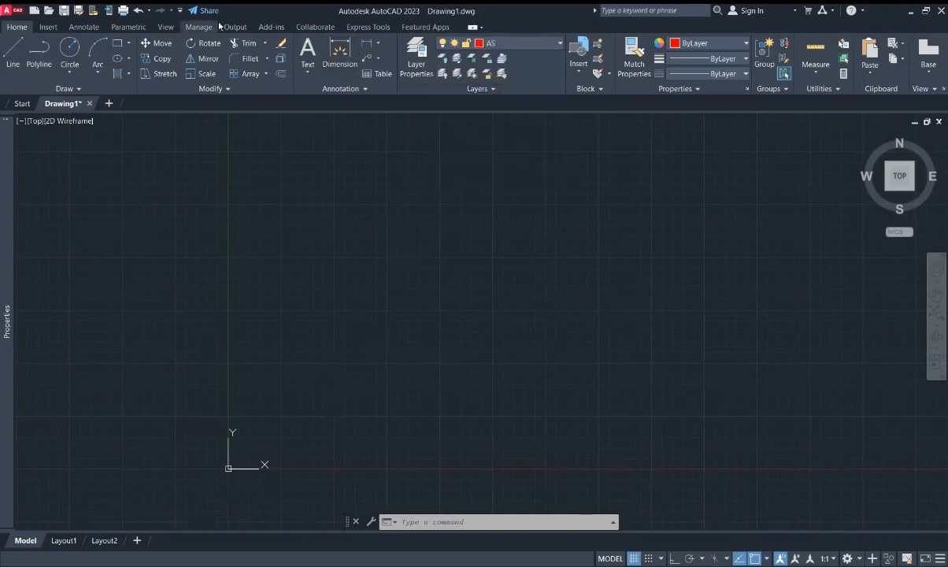
pyautogui.click(118, 46)
pyautogui.click(274, 433)
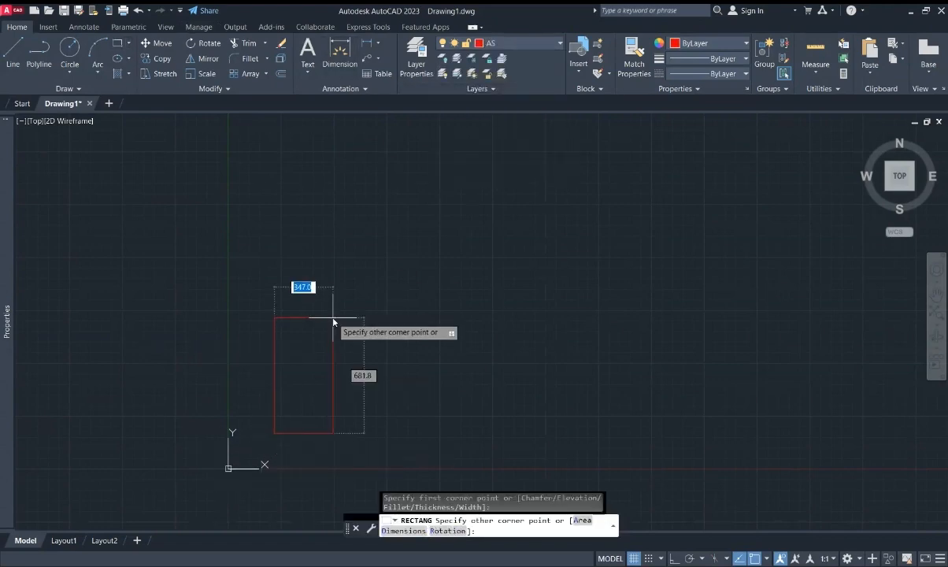
pyautogui.write('600')
pyautogui.press('Tab')
pyautogui.write('1300')
pyautogui.press('Return')
# - Draw a 180 by 150 rectangle against the outline's left edge, directly below the horizontal dividing line
pyautogui.scroll(2, 310, 362)
pyautogui.moveTo(308, 362); pyautogui.dragTo(321, 398, button='middle')
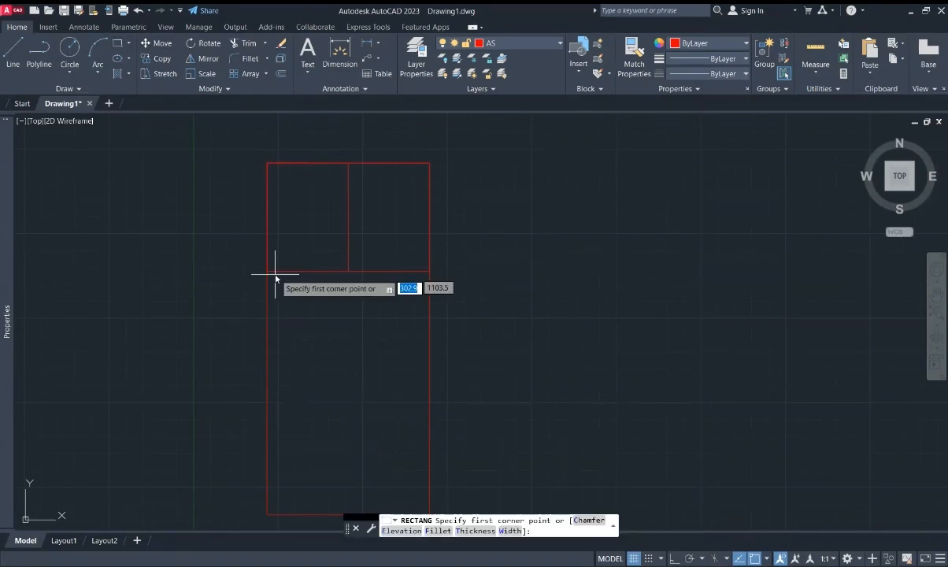
pyautogui.click(274, 275)
pyautogui.write('180')
pyautogui.press('Tab')
pyautogui.write('150')
pyautogui.press('Return')
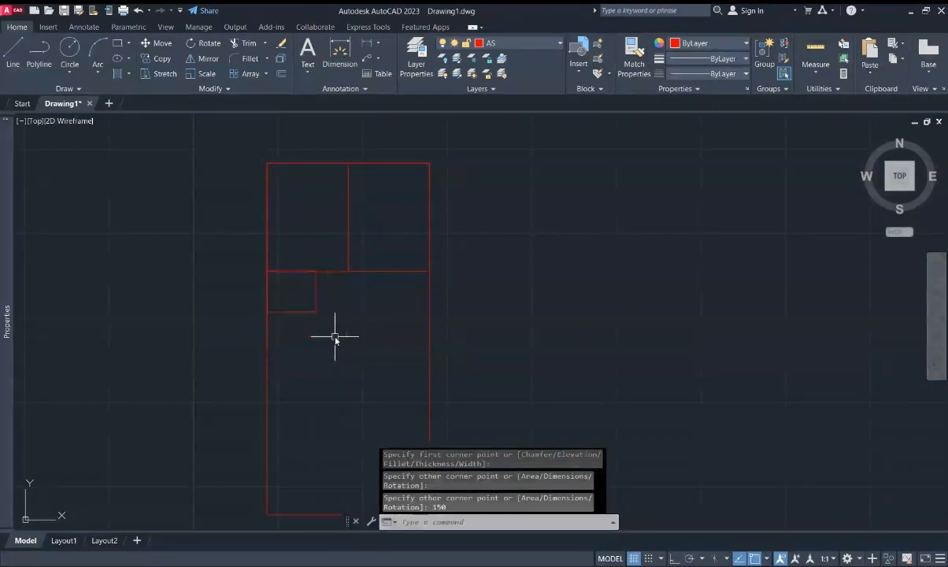
# - Draw a 300-wide rectangle against the outline's left edge, directly below the 180 by 150 rectangle
pyautogui.click(117, 44)
pyautogui.click(268, 313)
pyautogui.write('300')
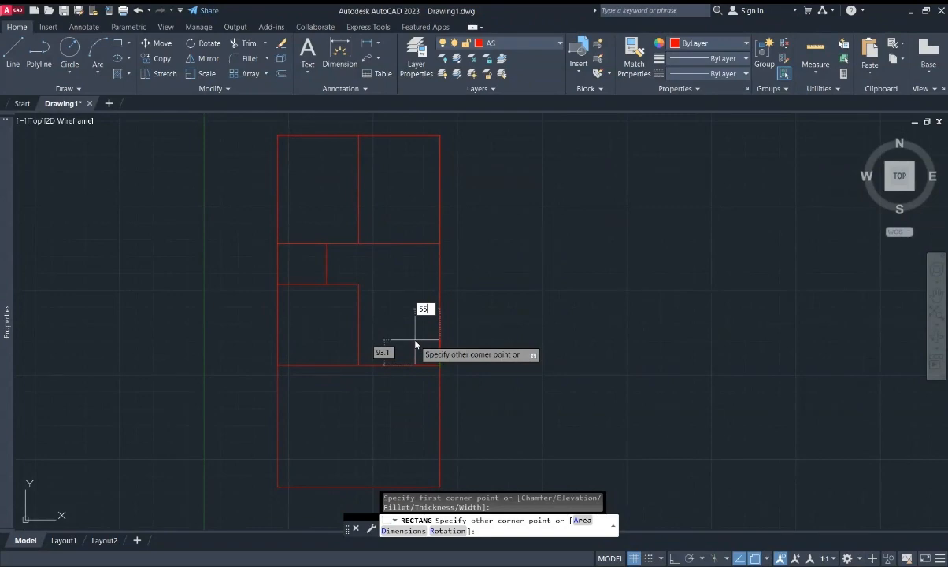
# - Draw a 55 by 60 rectangle above each end of the lower horizontal dividing line
pyautogui.press('Tab')
pyautogui.write('60')
pyautogui.press('Return')
pyautogui.click(117, 44)
pyautogui.click(278, 364)
pyautogui.write('55')
pyautogui.press('Tab')
pyautogui.write('60')
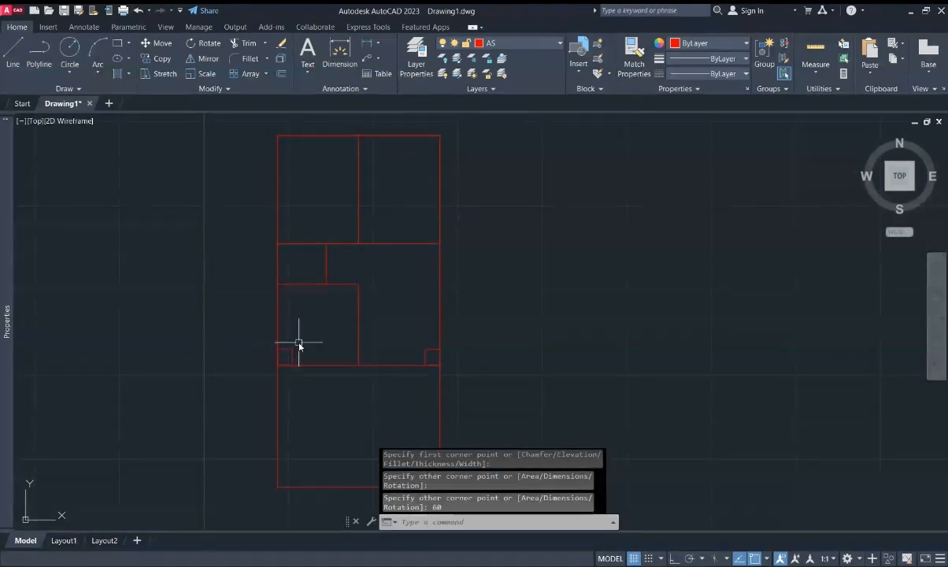
pyautogui.press('Return')
# - Make ACIAN the current layer and set the multiline to zero justification and scale 15
pyautogui.click(556, 44)
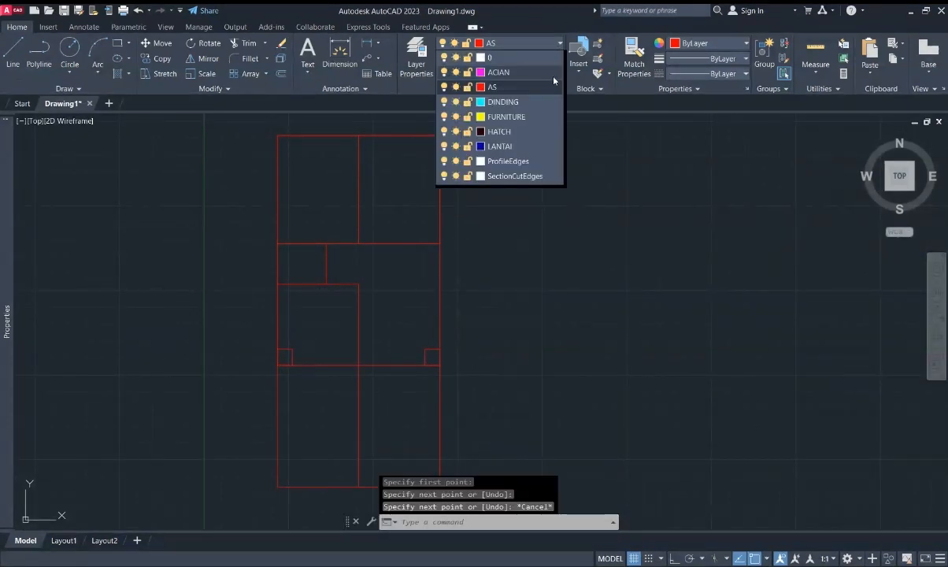
pyautogui.click(521, 70)
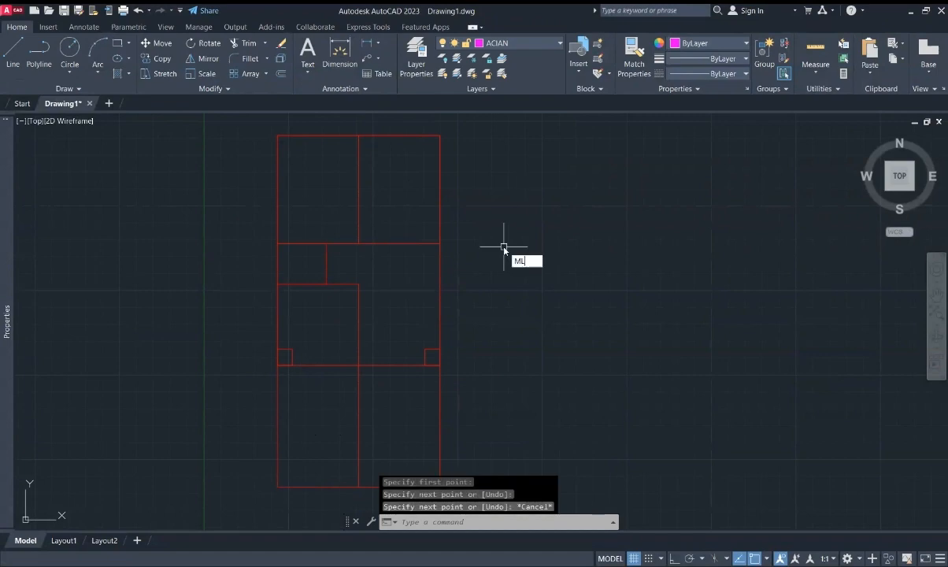
pyautogui.press('Return')
pyautogui.write('j')
pyautogui.press('Return')
pyautogui.click(514, 291)
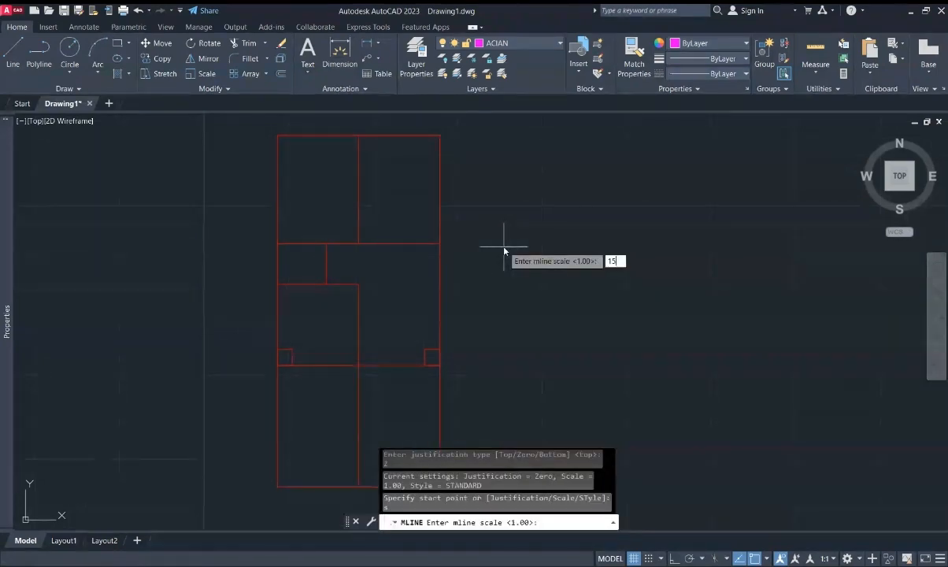
pyautogui.press('Return')
# - Draw multiline walls along the top, right and left edges of the plan outline
pyautogui.click(277, 136)
pyautogui.click(440, 135)
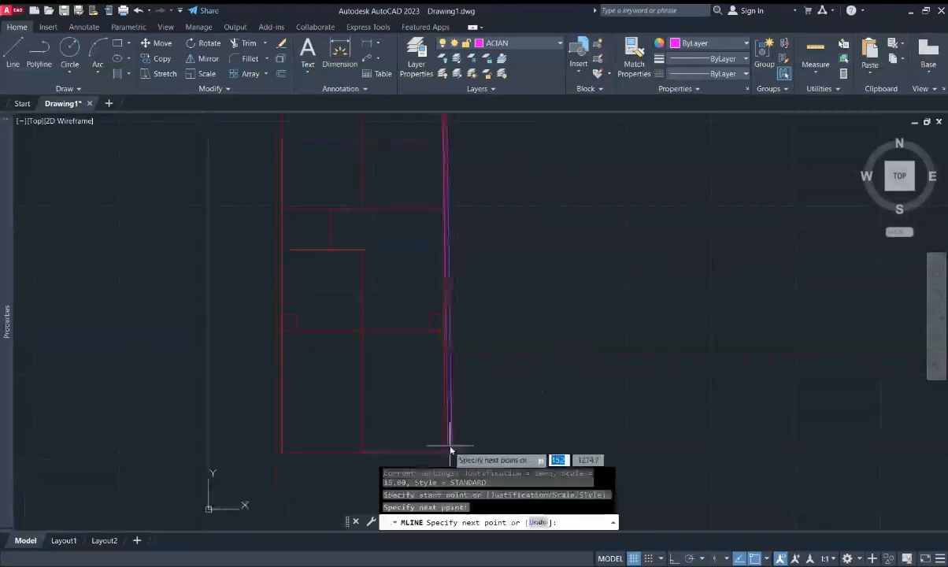
pyautogui.click(449, 450)
pyautogui.moveTo(275, 167); pyautogui.dragTo(279, 201, button='middle')
pyautogui.click(285, 136)
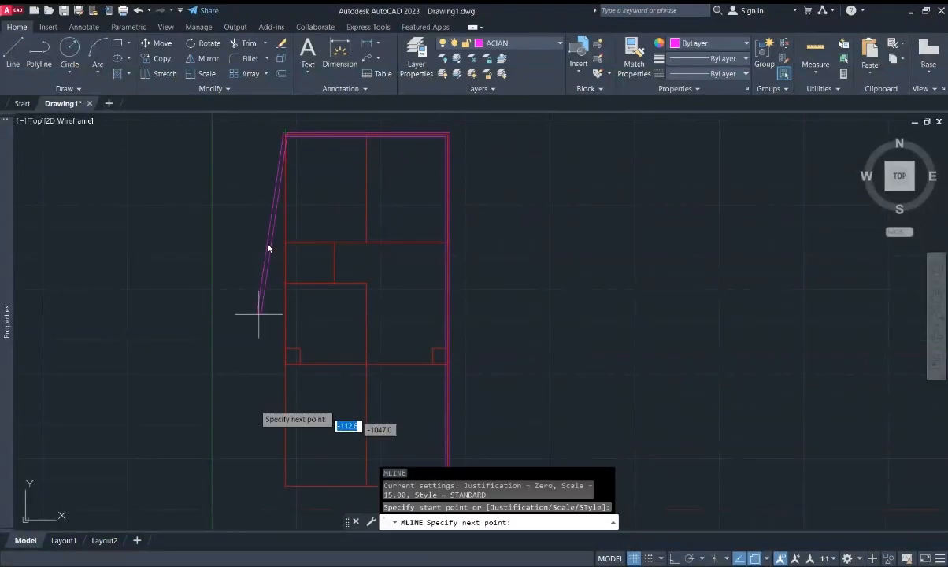
pyautogui.click(286, 486)
pyautogui.press('Return')
# - Draw multiline walls along the interior room centerlines, including the stepped corners of the lower dividing line
pyautogui.press('Return')
pyautogui.scroll(6, 261, 244)
pyautogui.click(363, 232)
pyautogui.scroll(-3, 489, 240)
pyautogui.scroll(7, 592, 249)
pyautogui.click(592, 250)
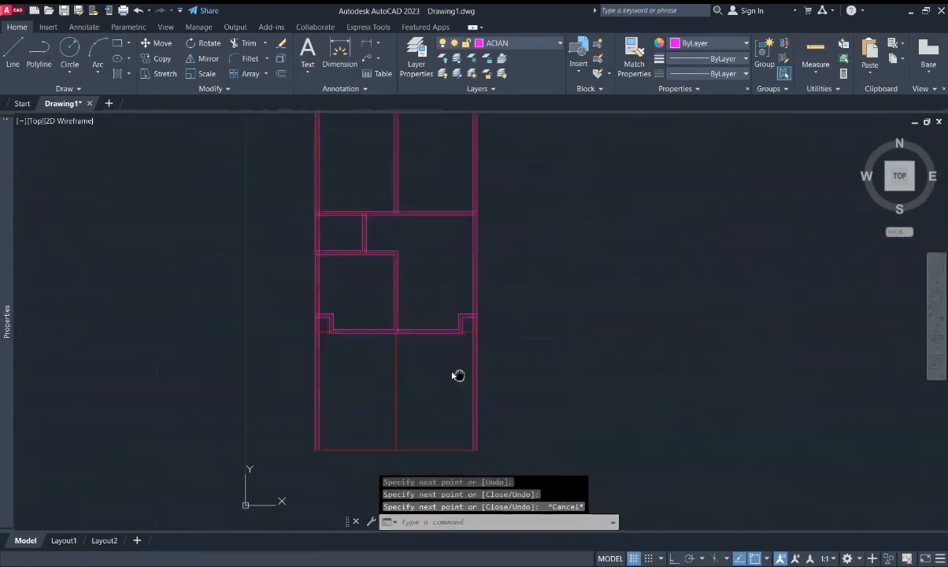
# - Select the whole floor plan and explode its multilines into separate lines
pyautogui.moveTo(457, 376); pyautogui.dragTo(476, 411, button='middle')
pyautogui.click(234, 146)
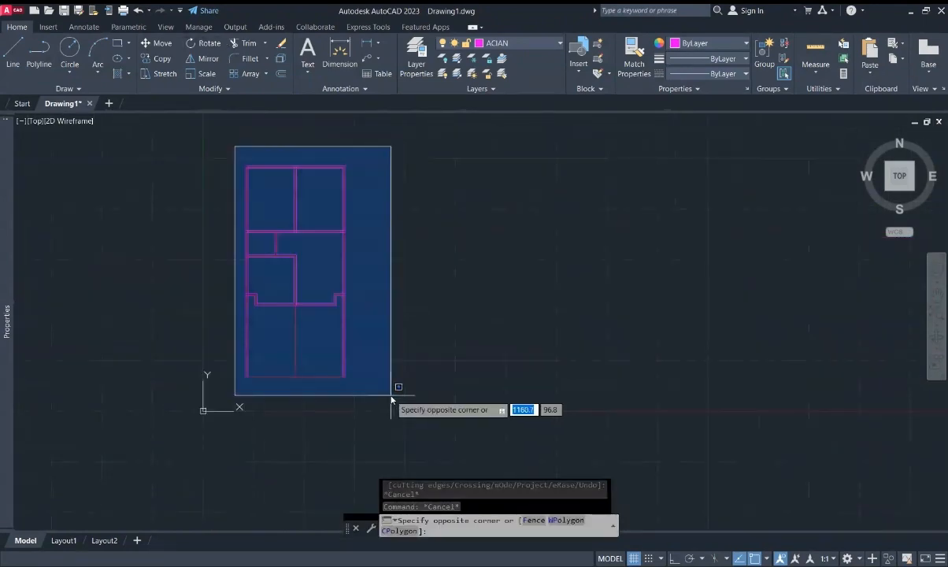
pyautogui.click(392, 397)
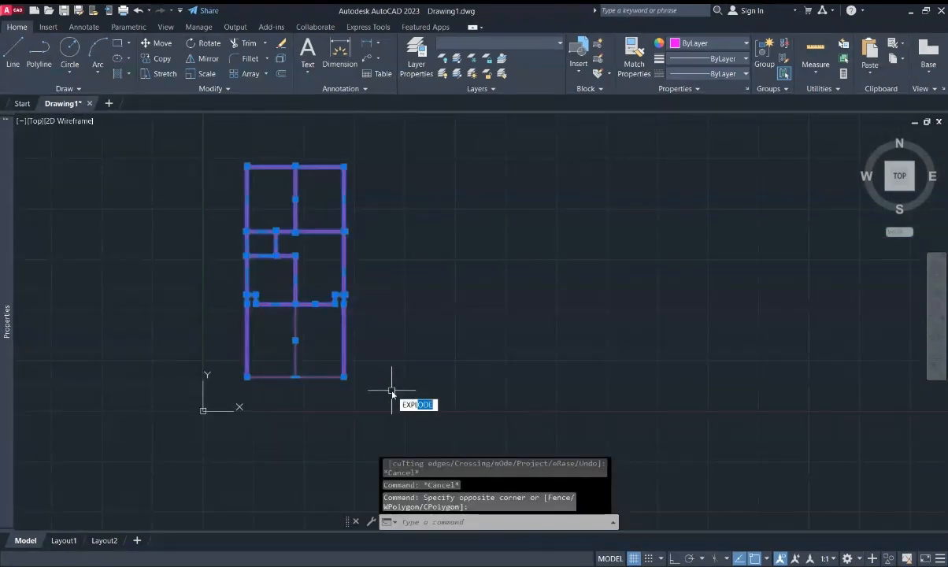
pyautogui.press('Return')
# - Extend the outer and inner top wall lines to meet the left wall at the plan's top-left corner
pyautogui.scroll(8, 319, 320)
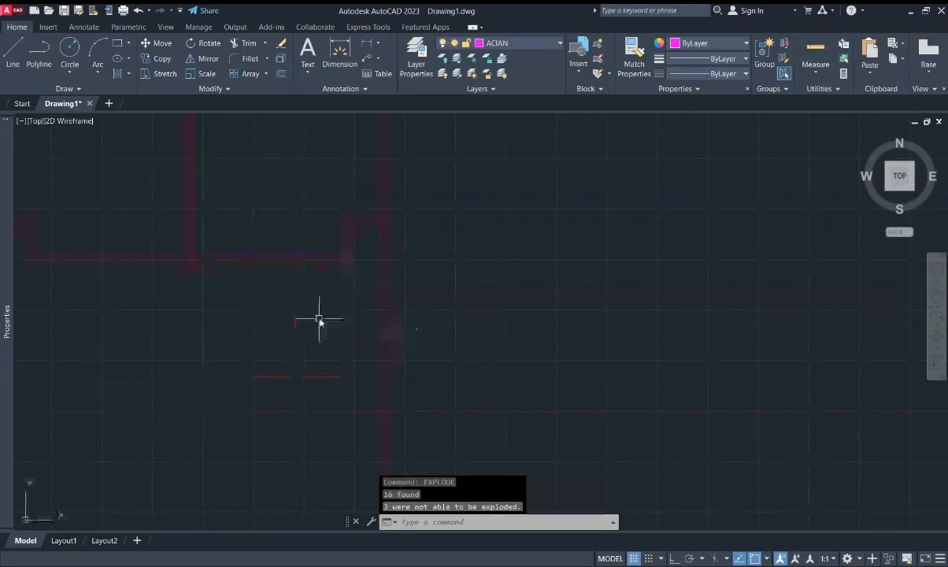
pyautogui.press('Escape')
pyautogui.write('EXT')
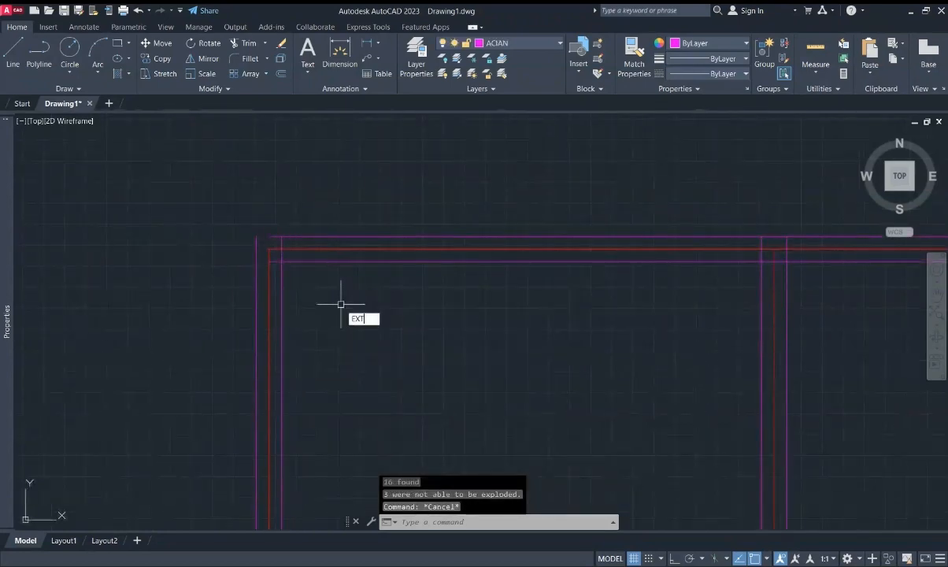
pyautogui.write('END')
pyautogui.press('Return')
pyautogui.moveTo(321, 237); pyautogui.dragTo(317, 231)
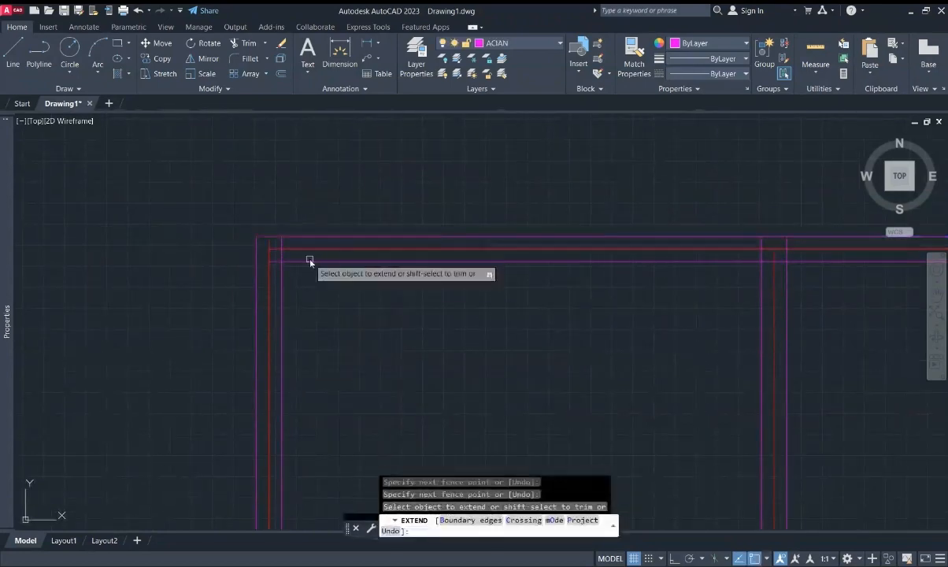
pyautogui.click(310, 260)
# - Extend the inner wall lines to the outer wall lines at the plan's top-right corner
pyautogui.moveTo(508, 368); pyautogui.dragTo(284, 355, button='middle')
pyautogui.moveTo(683, 383); pyautogui.dragTo(202, 397, button='middle')
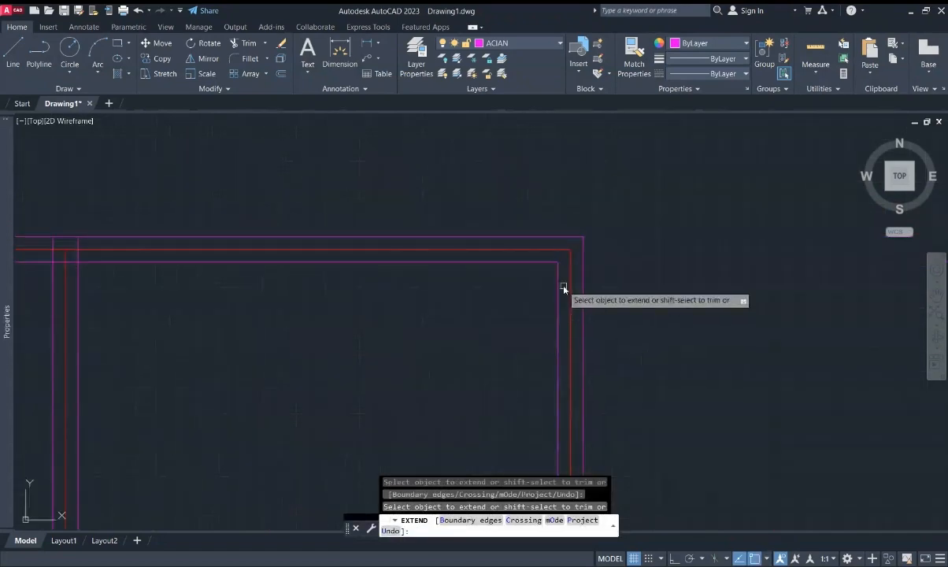
pyautogui.moveTo(563, 286); pyautogui.dragTo(541, 256)
pyautogui.moveTo(566, 269); pyautogui.dragTo(556, 253)
pyautogui.scroll(-6, 459, 320)
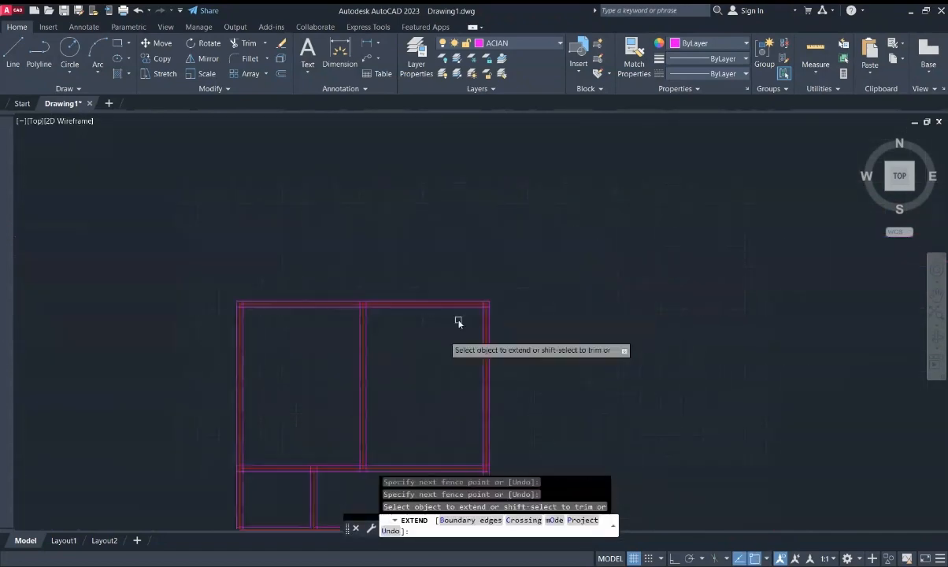
pyautogui.press('Escape')
pyautogui.scroll(5, 488, 347)
pyautogui.press('Escape')
# - Make DINDING the current layer and set the multiline to zero justification and scale 11
pyautogui.click(520, 42)
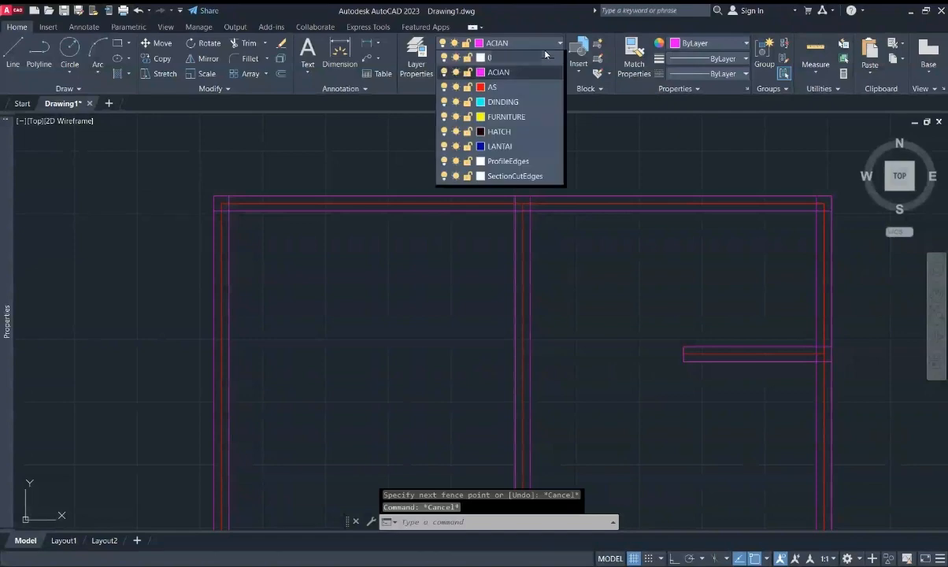
pyautogui.click(527, 108)
pyautogui.write('ml')
pyautogui.press('Return')
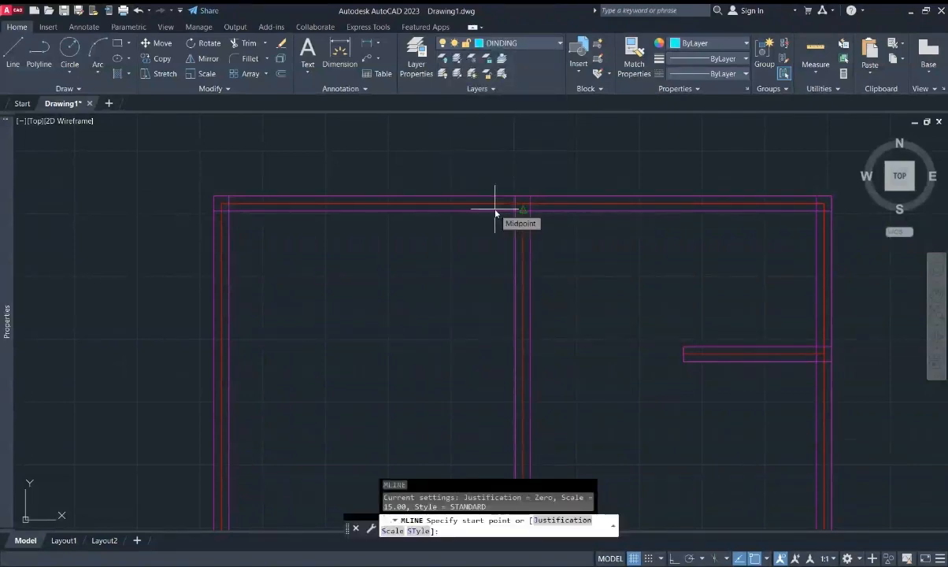
pyautogui.write('j')
pyautogui.press('Return')
pyautogui.write('z')
pyautogui.press('Return')
pyautogui.write('s')
pyautogui.press('Return')
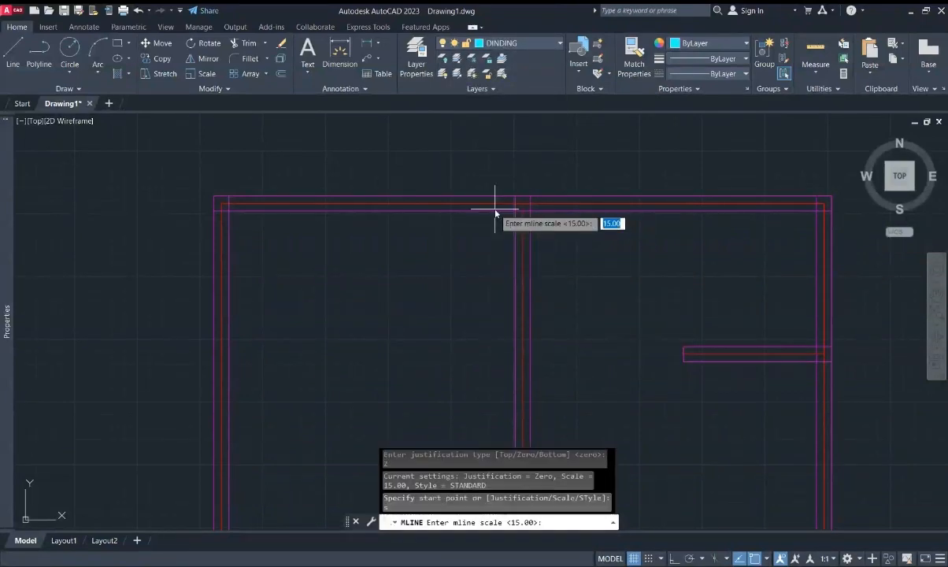
pyautogui.write('11')
pyautogui.press('Return')
# - Draw a continuous multiline along the left, top and right outer wall centerlines, ending at the bottom-right corner
pyautogui.scroll(-2, 495, 210)
pyautogui.click(463, 425)
pyautogui.moveTo(512, 171); pyautogui.dragTo(510, 364, button='middle')
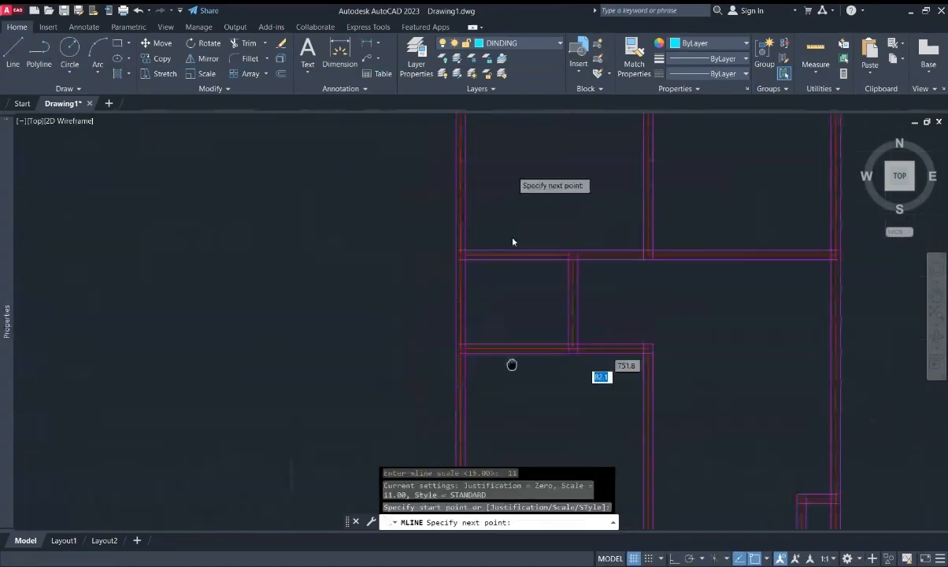
pyautogui.moveTo(487, 142); pyautogui.dragTo(470, 381, button='middle')
pyautogui.scroll(4, 441, 256)
pyautogui.click(422, 267)
pyautogui.moveTo(732, 293); pyautogui.dragTo(171, 244, button='middle')
pyautogui.moveTo(565, 254); pyautogui.dragTo(220, 297, button='middle')
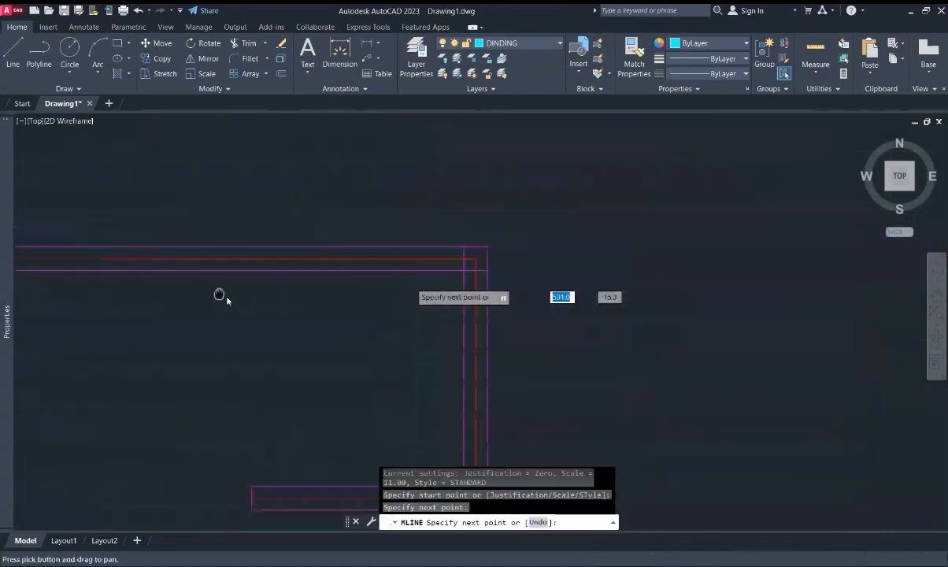
pyautogui.click(476, 258)
pyautogui.scroll(-5, 477, 258)
pyautogui.moveTo(467, 368); pyautogui.dragTo(498, 98, button='middle')
pyautogui.scroll(6, 502, 291)
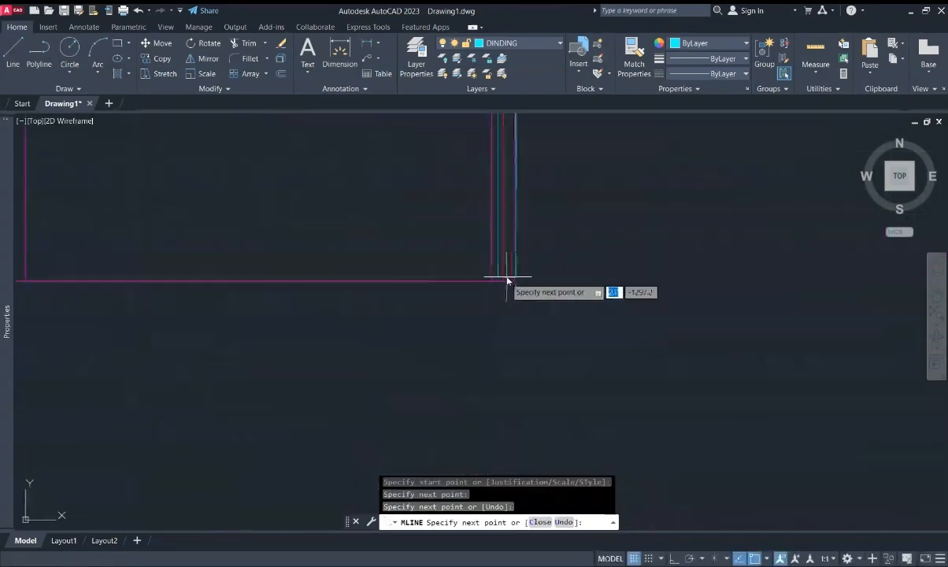
pyautogui.click(507, 279)
pyautogui.press('Escape')
# - Draw a multiline along the horizontal partition below the two upper rooms, ending at the right outer wall
pyautogui.scroll(-6, 548, 200)
pyautogui.moveTo(548, 197); pyautogui.dragTo(557, 432, button='middle')
pyautogui.scroll(2, 544, 291)
pyautogui.press('Return')
pyautogui.click(543, 298)
pyautogui.scroll(6, 576, 318)
pyautogui.click(619, 316)
pyautogui.press('Escape')
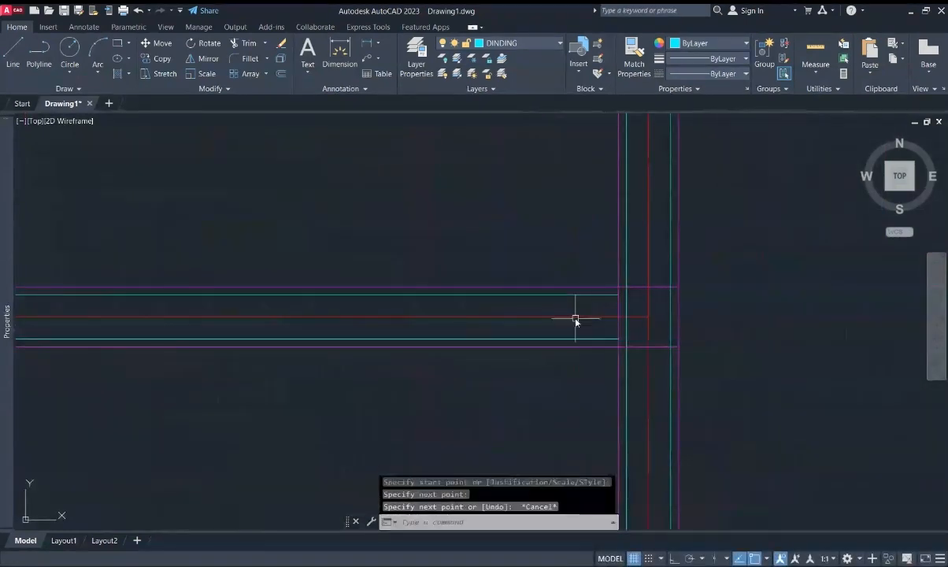
# - Draw a multiline along the vertical partition between the two upper rooms, from the horizontal partition up to the top wall
pyautogui.press('Return')
pyautogui.moveTo(262, 263); pyautogui.dragTo(831, 416, button='middle')
pyautogui.moveTo(324, 395); pyautogui.dragTo(755, 323, button='middle')
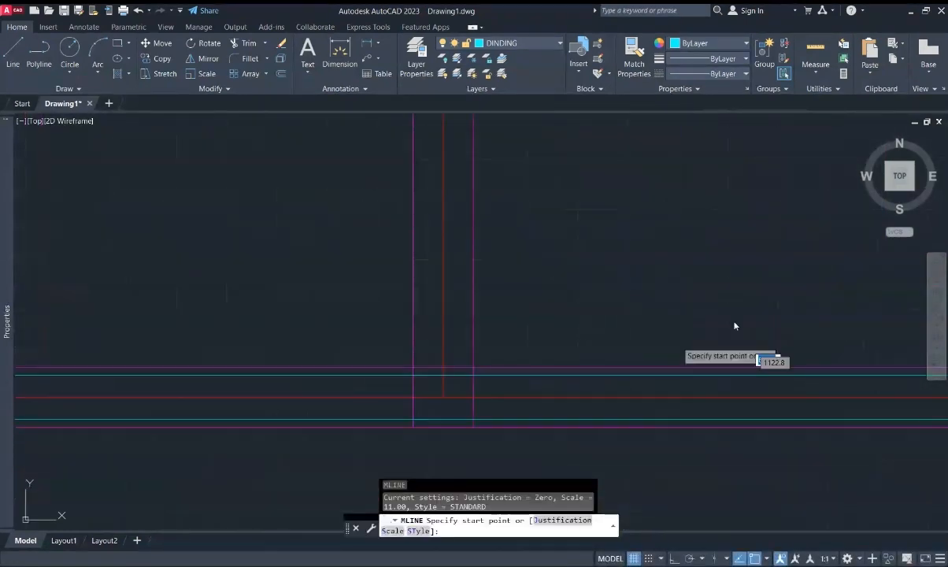
pyautogui.click(446, 370)
pyautogui.scroll(-5, 441, 360)
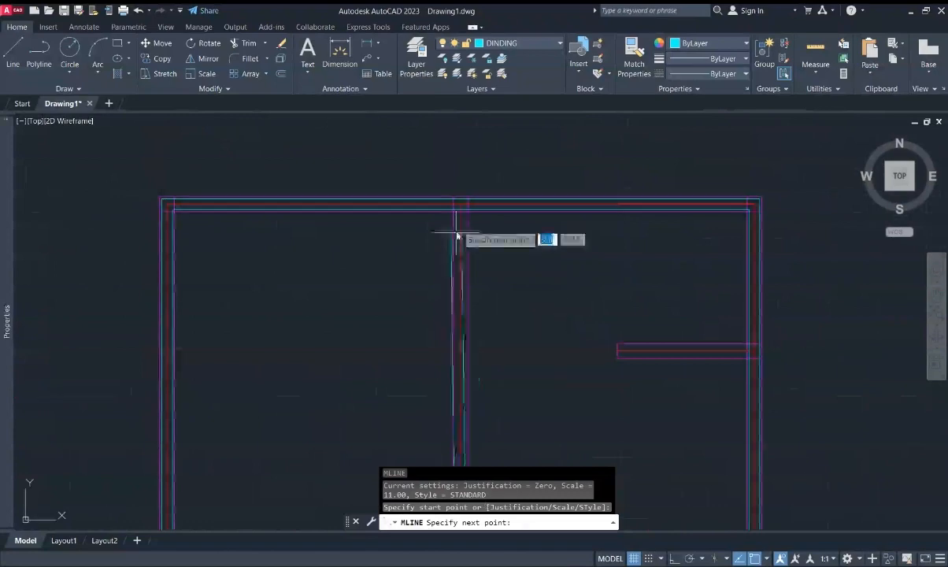
pyautogui.scroll(5, 455, 238)
pyautogui.moveTo(472, 188); pyautogui.dragTo(470, 264, button='middle')
pyautogui.scroll(-3, 466, 271)
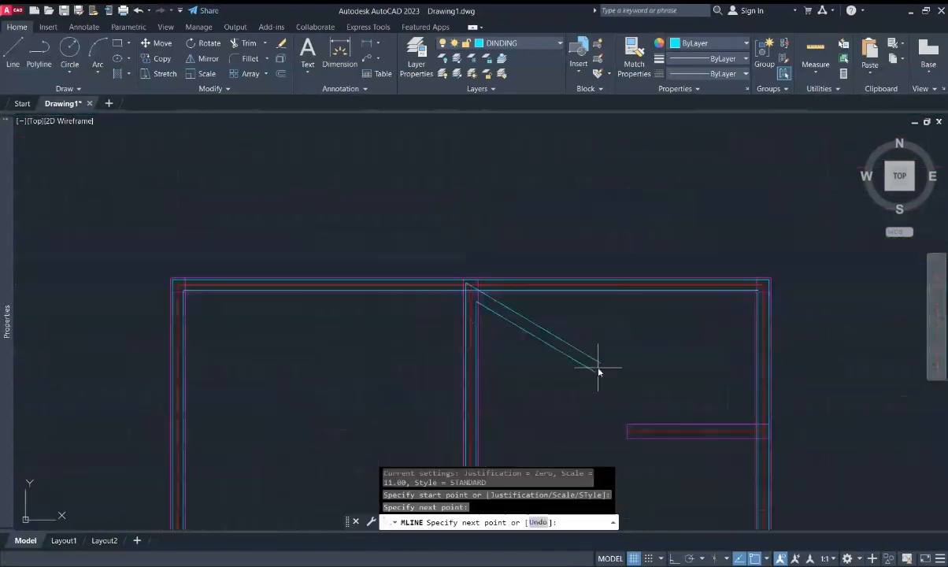
pyautogui.moveTo(599, 373); pyautogui.dragTo(319, 306, button='middle')
pyautogui.press('Escape')
# - Explode all objects of the floor plan into separate lines
pyautogui.scroll(-5, 319, 306)
pyautogui.click(597, 458)
pyautogui.click(480, 254)
pyautogui.write('cX')
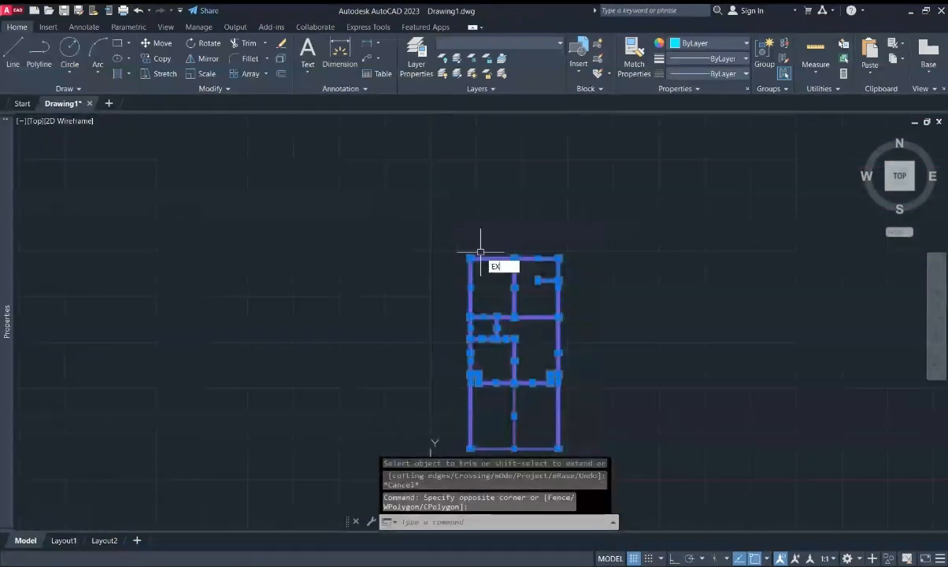
pyautogui.write('PLODE')
pyautogui.press('Return')
pyautogui.press('Escape')
# - Trim the overlapping wall and plaster lines where the middle partition meets the top wall
pyautogui.scroll(6, 525, 278)
pyautogui.click(246, 43)
pyautogui.scroll(8, 460, 161)
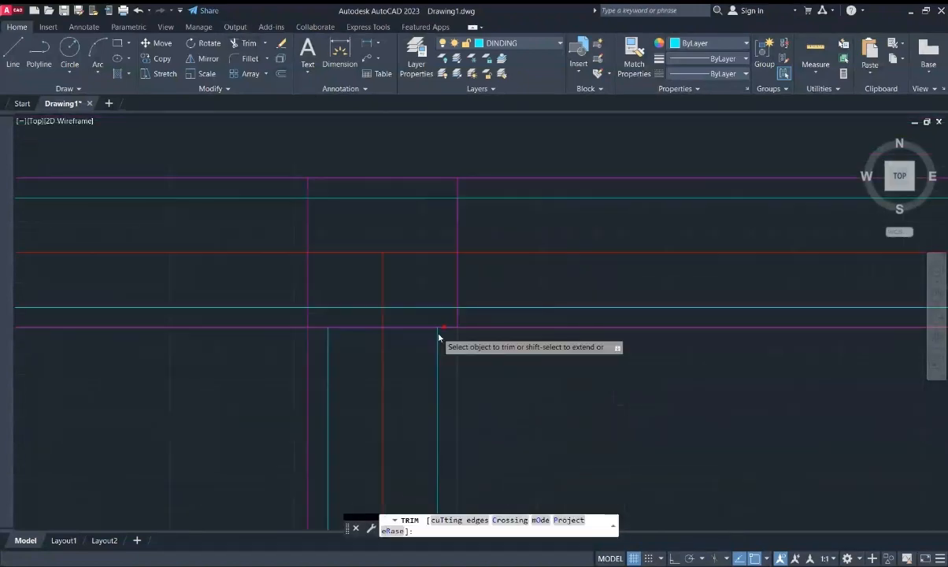
pyautogui.scroll(2, 439, 334)
pyautogui.moveTo(435, 308); pyautogui.dragTo(393, 263)
pyautogui.moveTo(330, 261); pyautogui.dragTo(321, 308)
pyautogui.moveTo(334, 169); pyautogui.dragTo(328, 261, button='middle')
pyautogui.moveTo(315, 237); pyautogui.dragTo(299, 196)
pyautogui.scroll(-7, 319, 214)
pyautogui.moveTo(614, 287); pyautogui.dragTo(193, 289, button='middle')
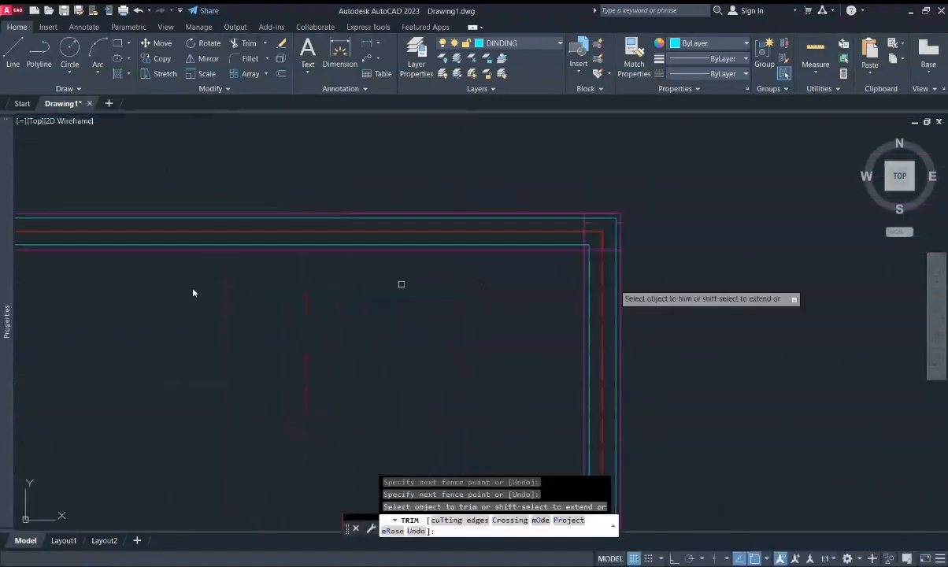
pyautogui.moveTo(444, 271)
pyautogui.mouseDown()
pyautogui.moveTo(351, 186)
pyautogui.moveTo(270, 388)
pyautogui.mouseUp()
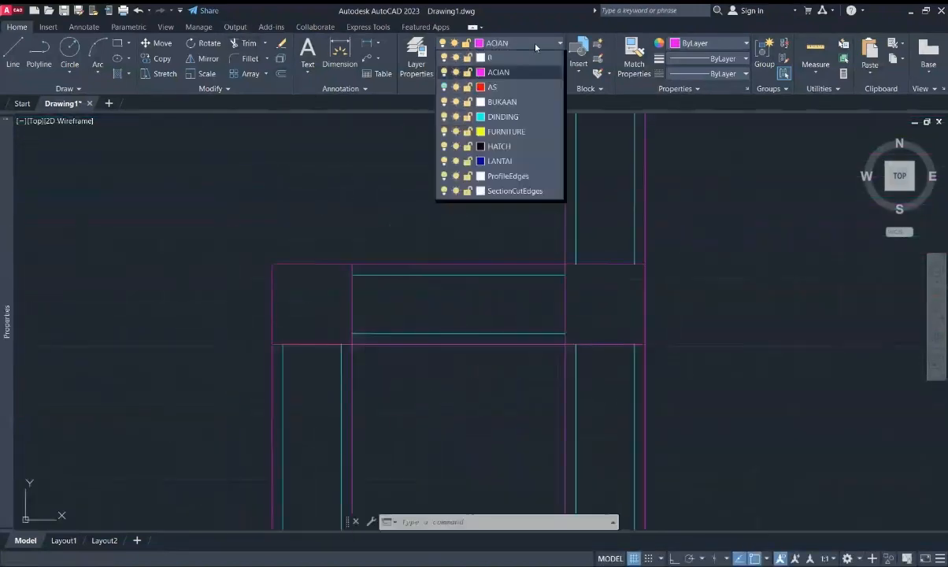
# - Make BUKAAN the current layer and place matching rectangular frame posts at both ends of the short horizontal wall beside the right outer wall
pyautogui.click(501, 101)
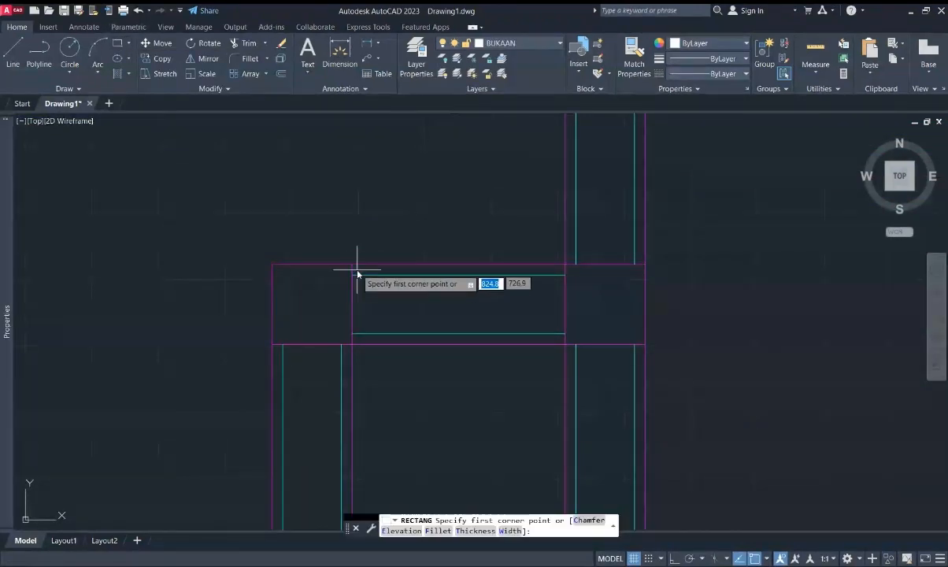
pyautogui.click(354, 266)
pyautogui.click(379, 343)
pyautogui.click(368, 274)
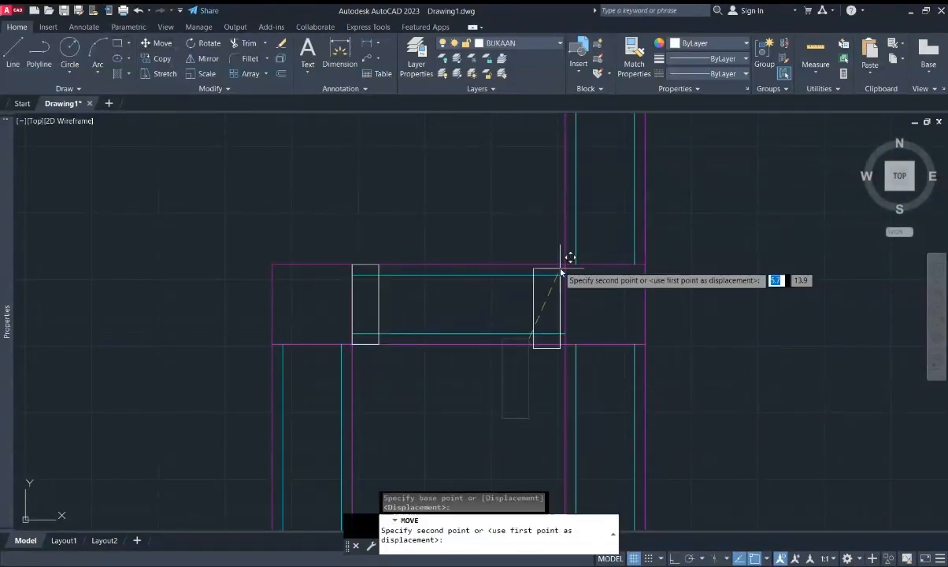
pyautogui.click(566, 265)
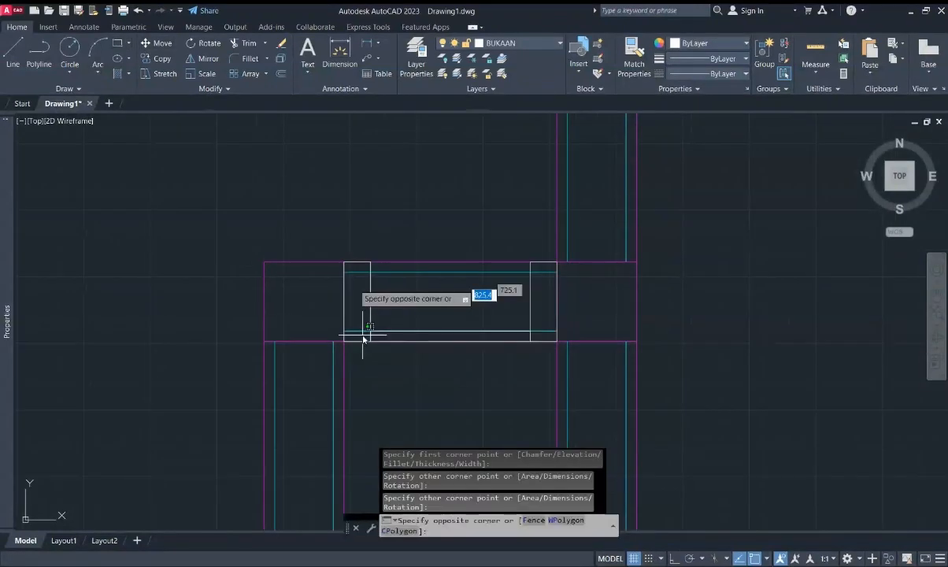
# - Delete the wall lines inside the short horizontal window opening and draw a line along the middle of its sash strip
pyautogui.click(455, 332)
pyautogui.press('Delete')
pyautogui.click(12, 55)
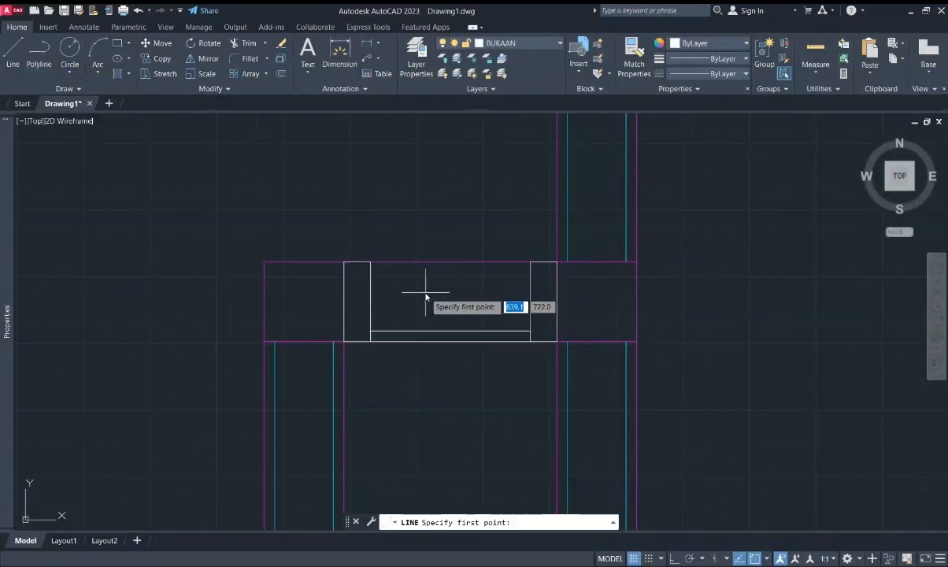
pyautogui.scroll(4, 394, 324)
pyautogui.click(333, 356)
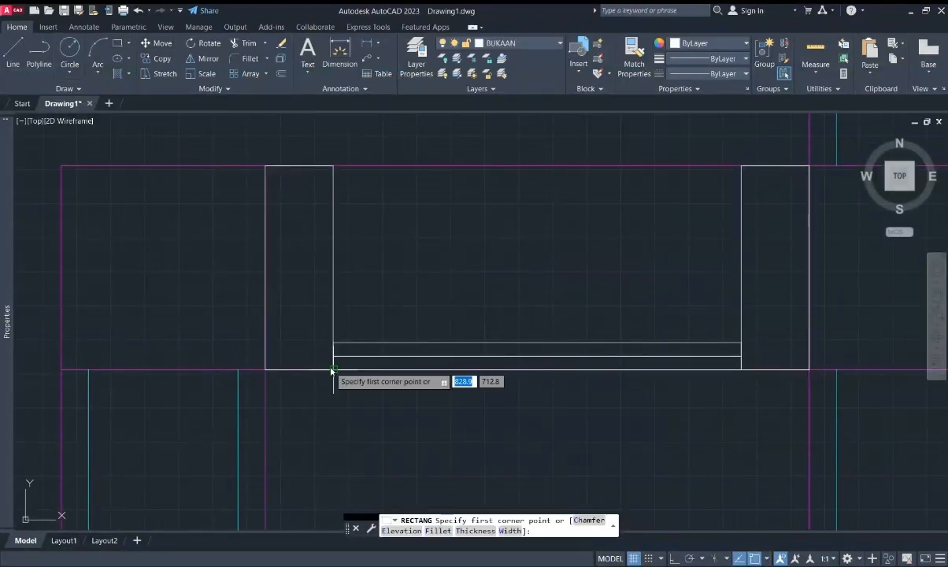
# - Draw a 4 cm wide rectangle at the left end of the sash strip and place a copy at its right end
pyautogui.click(334, 369)
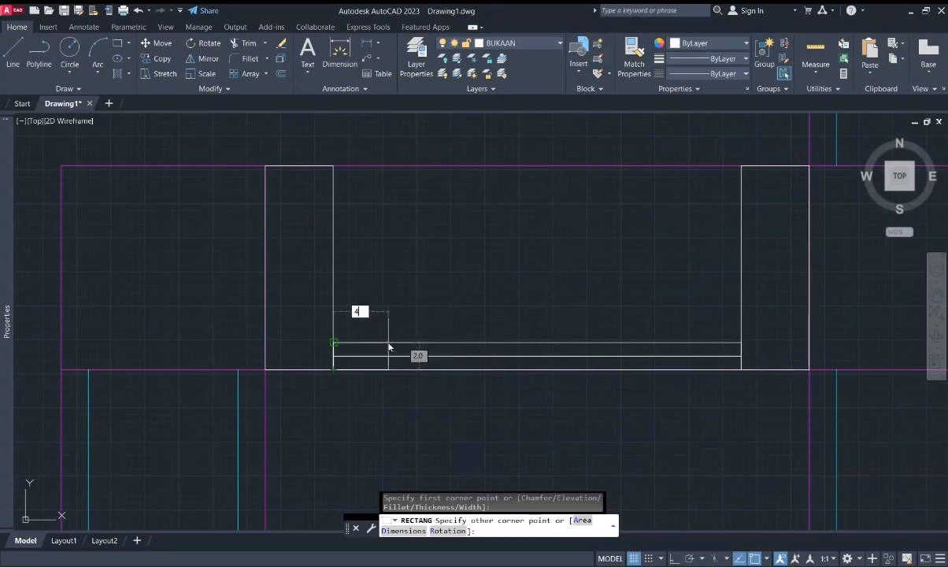
pyautogui.press('Tab')
pyautogui.click(334, 342)
pyautogui.click(388, 351)
pyautogui.hotkey('ctrl', 'c')
pyautogui.hotkey('ctrl', 'v')
pyautogui.click(640, 447)
pyautogui.click(655, 447)
pyautogui.click(157, 43)
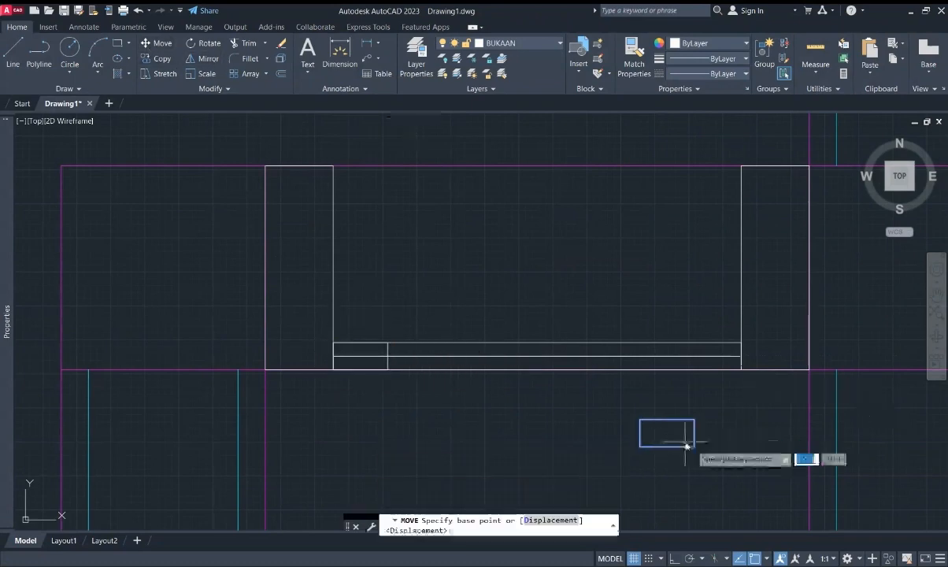
pyautogui.click(694, 447)
pyautogui.click(741, 370)
# - Trim the sash centerline inside the small rectangles at the ends of the strip
pyautogui.click(248, 43)
pyautogui.click(360, 356)
pyautogui.scroll(-2, 404, 395)
pyautogui.press('Escape')
# - Group the frame posts, sash strip, end rectangles and centerline of the small window
pyautogui.click(633, 373)
pyautogui.click(340, 289)
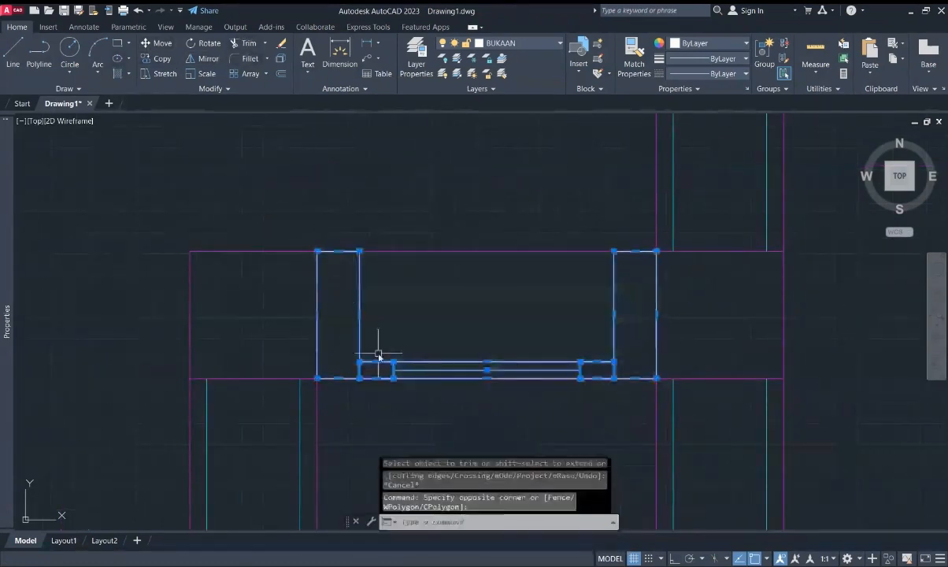
pyautogui.scroll(-2, 378, 356)
pyautogui.rightClick(482, 315)
pyautogui.moveTo(544, 168)
pyautogui.click(652, 169)
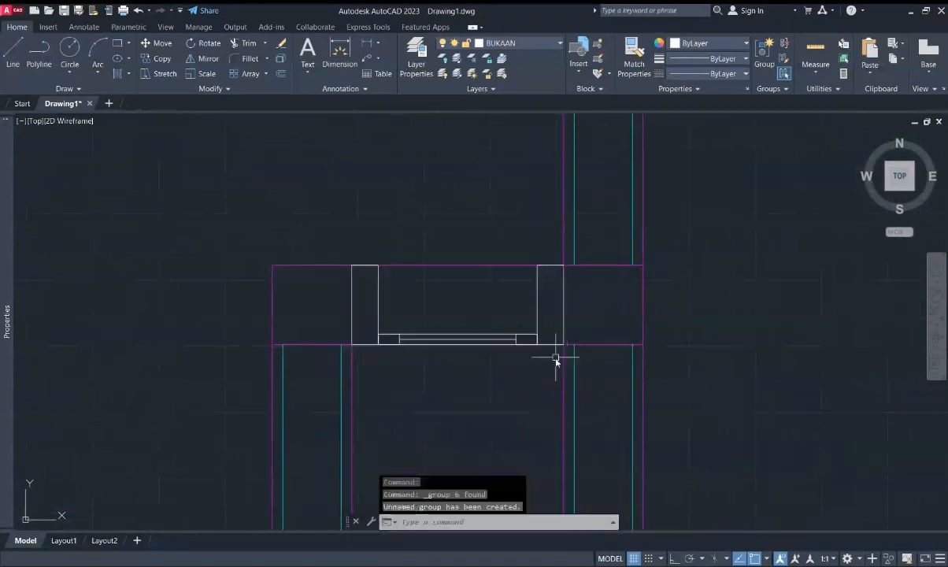
# - Copy the grouped small window and paste the copy near the plan's left outer wall
pyautogui.click(554, 344)
pyautogui.hotkey('ctrl', 'c')
pyautogui.scroll(-5, 395, 364)
pyautogui.moveTo(247, 388); pyautogui.dragTo(555, 387, button='middle')
pyautogui.hotkey('ctrl', 'v')
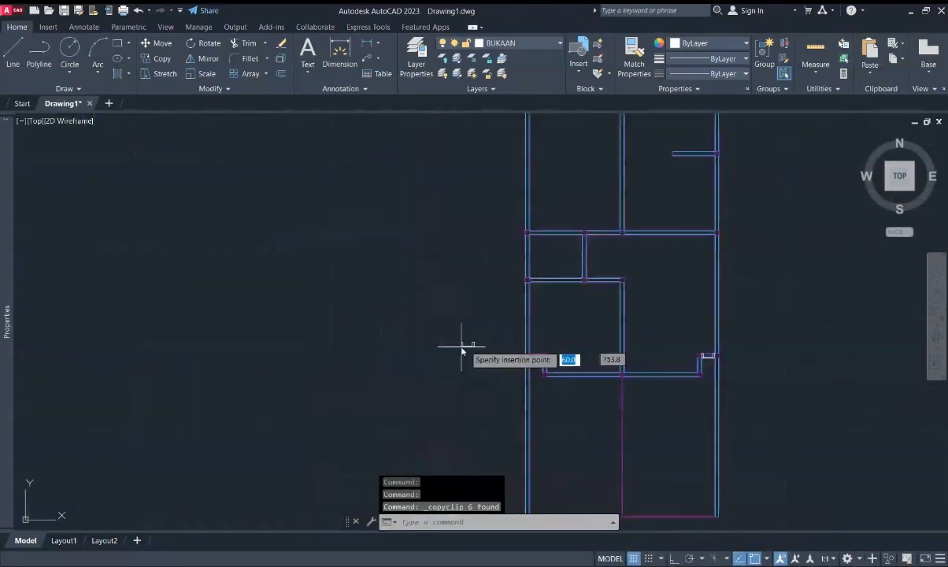
pyautogui.scroll(5, 529, 370)
pyautogui.click(513, 344)
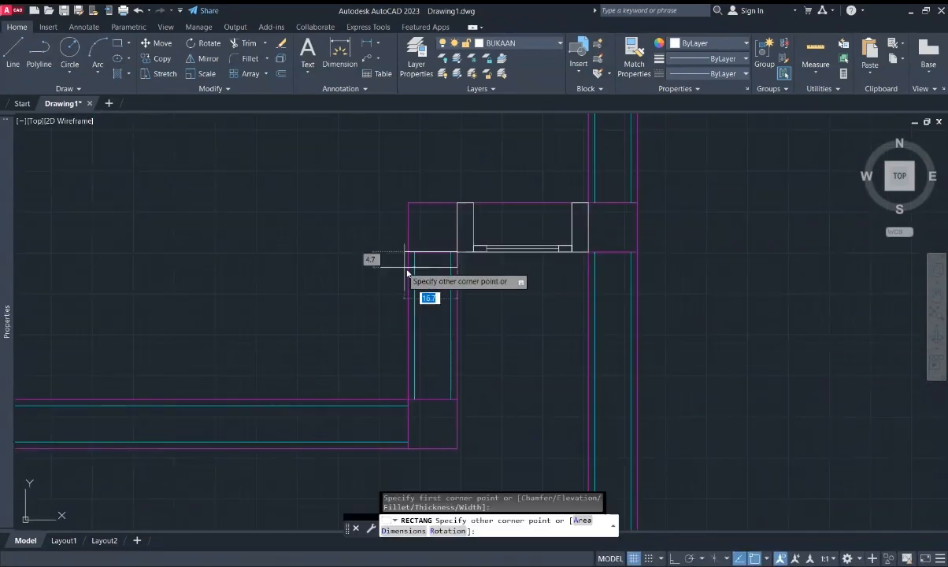
# - Draw 5 cm thick frame rectangles across both ends of the short vertical wall below the small window
pyautogui.press('Tab')
pyautogui.press('Tab')
pyautogui.click(405, 253)
pyautogui.press('Return')
pyautogui.click(407, 398)
pyautogui.press('Tab')
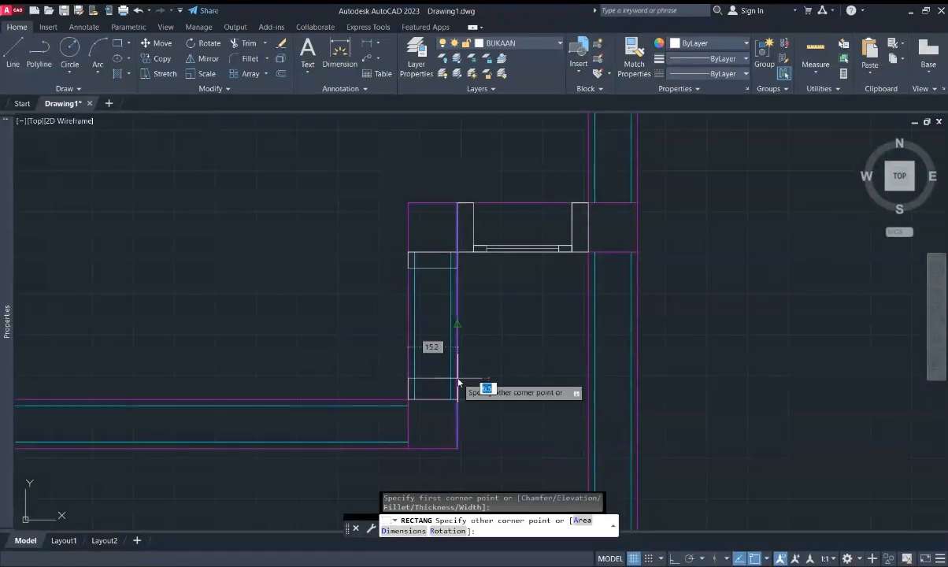
pyautogui.write('5')
pyautogui.press('Return')
# - Draw a vertical glass line between the midpoints of the two frame rectangles in the short vertical wall
pyautogui.press('l')
pyautogui.press('Return')
pyautogui.click(431, 382)
pyautogui.click(432, 268)
pyautogui.press('Escape')
pyautogui.press('Escape')
pyautogui.press('Escape')
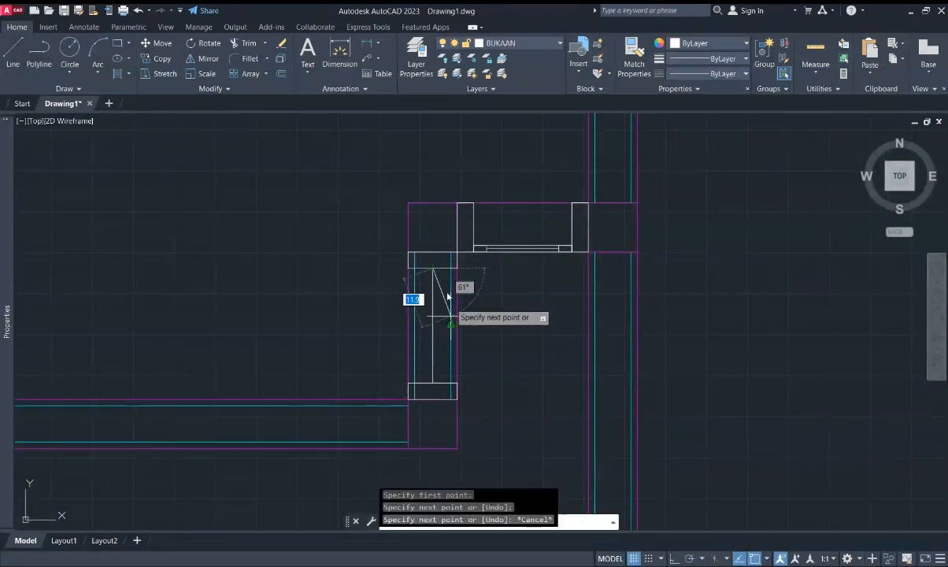
# - Delete the two wall lines running through the window opening in the short vertical wall
pyautogui.click(247, 45)
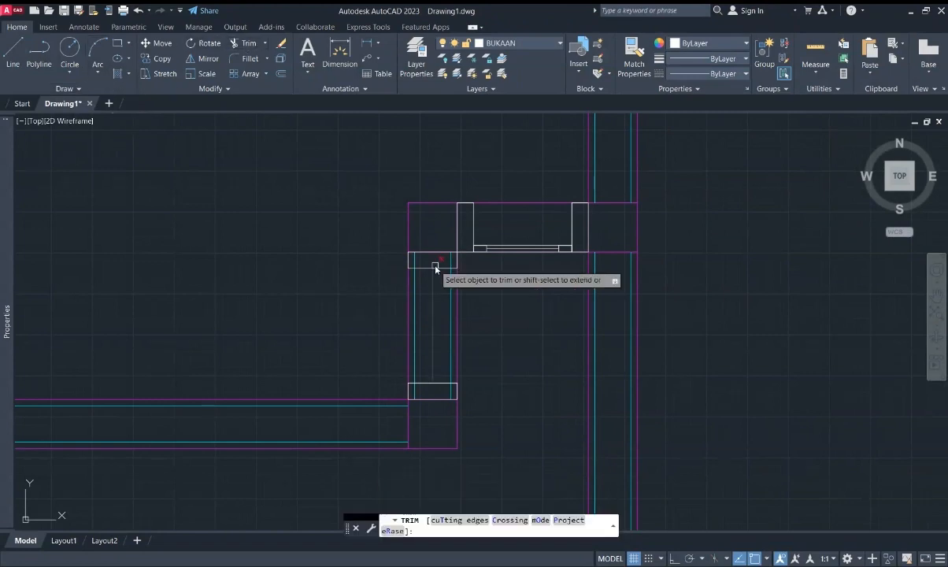
pyautogui.scroll(4, 449, 293)
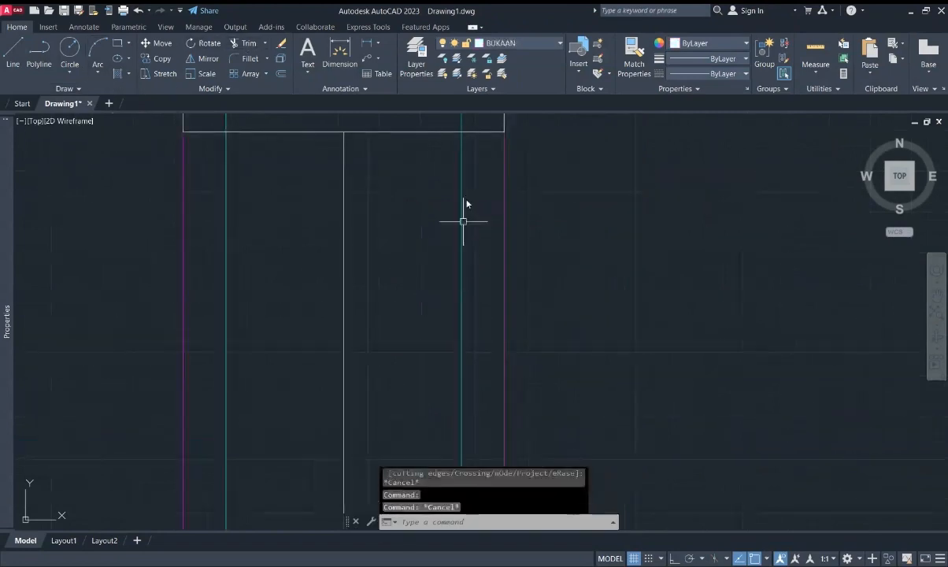
pyautogui.moveTo(471, 126); pyautogui.dragTo(511, 434, button='middle')
pyautogui.click(527, 359)
pyautogui.click(250, 392)
pyautogui.press('Delete')
pyautogui.scroll(-3, 277, 401)
pyautogui.scroll(-3, 280, 402)
pyautogui.moveTo(288, 485); pyautogui.dragTo(320, 415, button='middle')
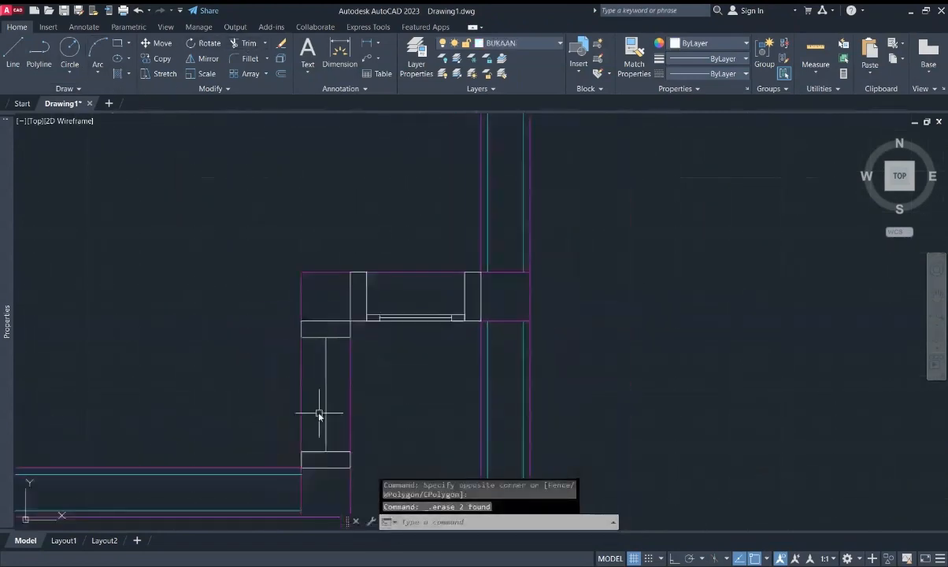
# - Draw a 5 cm wide frame post in the horizontal front wall, directly right of the middle partition junction
pyautogui.scroll(4, 371, 425)
pyautogui.write('rec')
pyautogui.press('space')
pyautogui.click(363, 397)
pyautogui.write('5')
pyautogui.press('Tab')
pyautogui.click(376, 348)
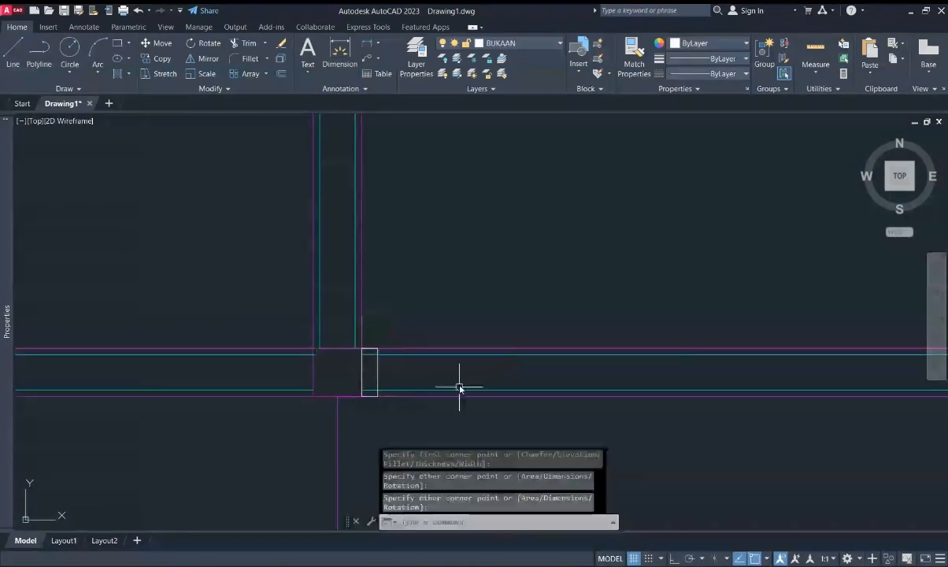
# - Draw a 40 cm wide rectangle right of the frame post and a horizontal glass line through its middle
pyautogui.moveTo(459, 388); pyautogui.dragTo(370, 371, button='middle')
pyautogui.click(116, 46)
pyautogui.click(288, 380)
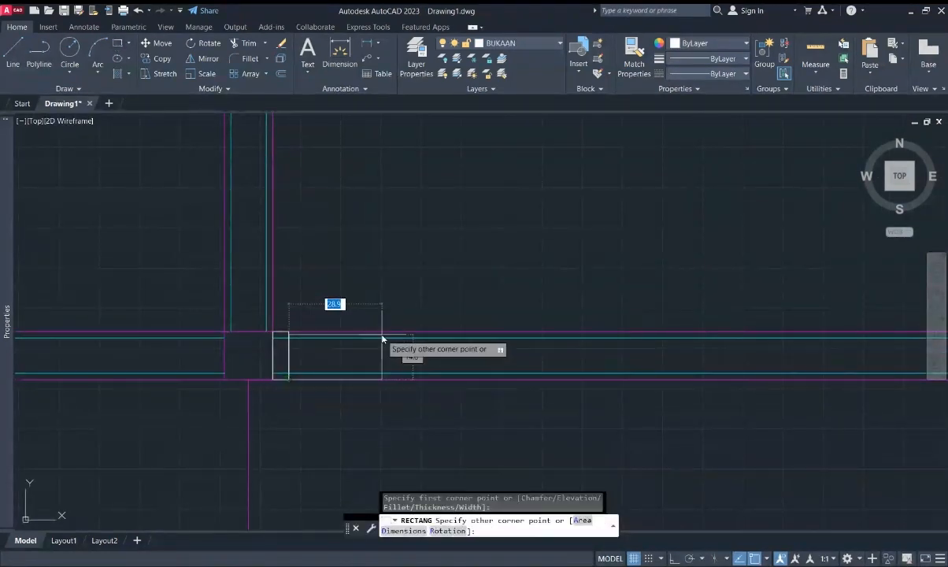
pyautogui.write('40')
pyautogui.press('Tab')
pyautogui.click(384, 334)
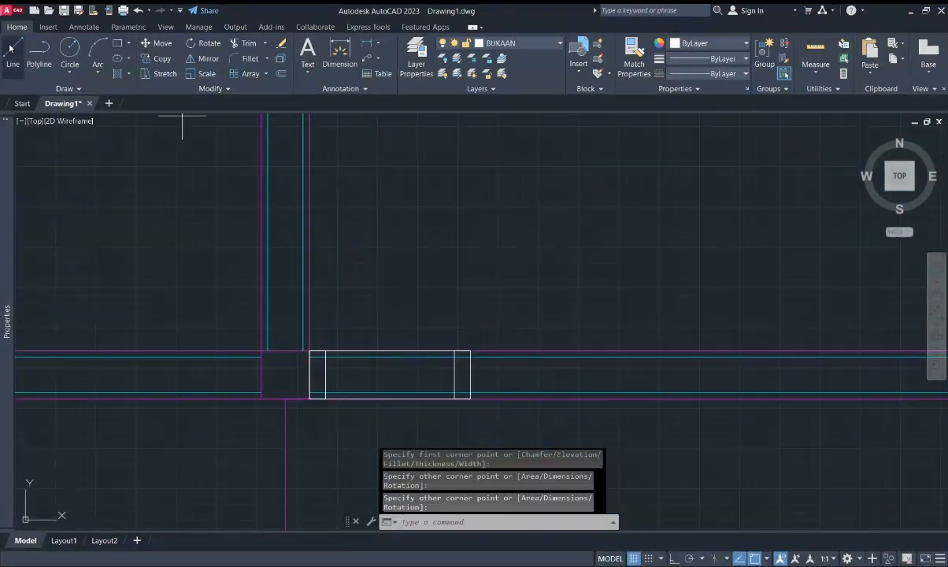
pyautogui.click(13, 47)
pyautogui.click(325, 375)
pyautogui.scroll(2, 482, 373)
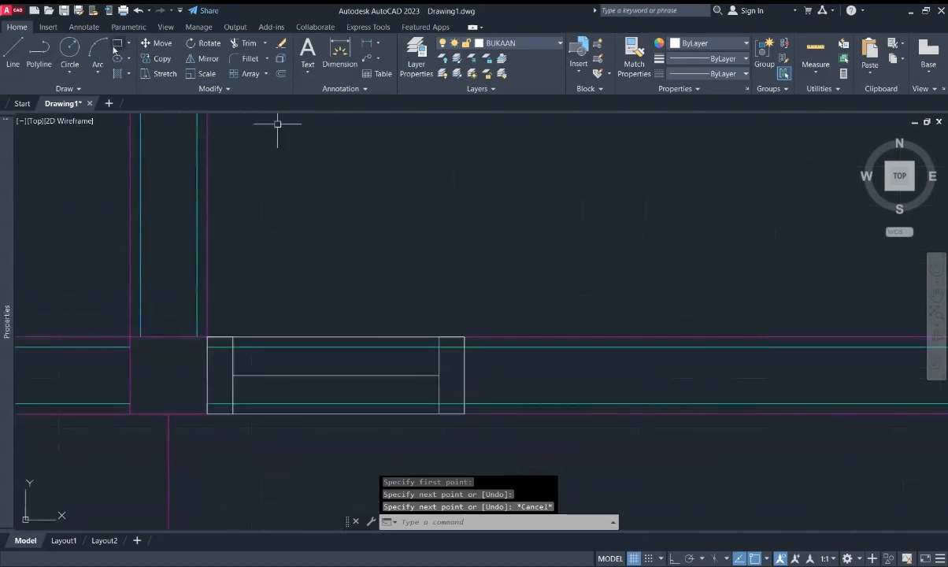
# - Draw a 2 by 3 cm rebate rectangle at the upper-right corner of the window's right frame post
pyautogui.click(118, 45)
pyautogui.click(465, 337)
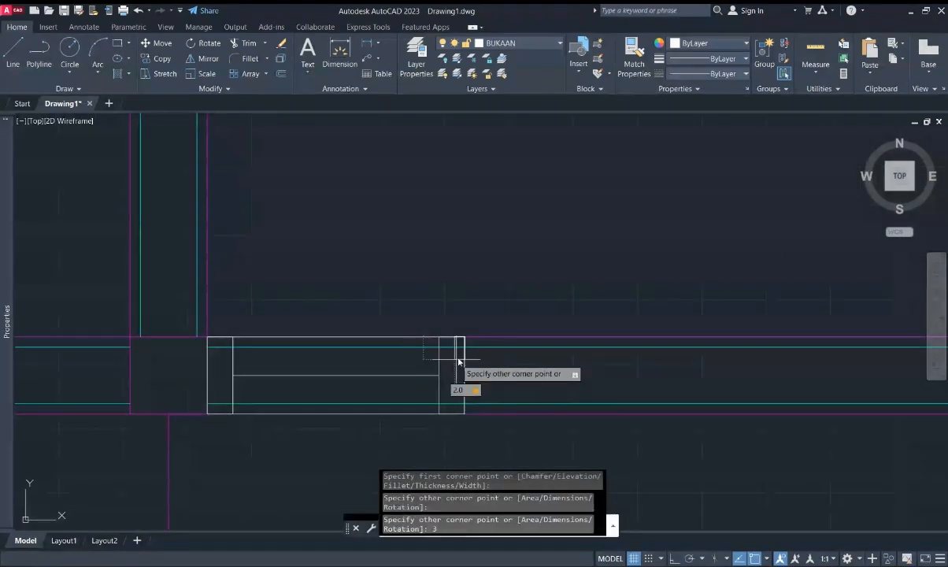
pyautogui.scroll(2, 491, 383)
pyautogui.moveTo(491, 383); pyautogui.dragTo(475, 397, button='middle')
pyautogui.moveTo(481, 357); pyautogui.dragTo(489, 374, button='middle')
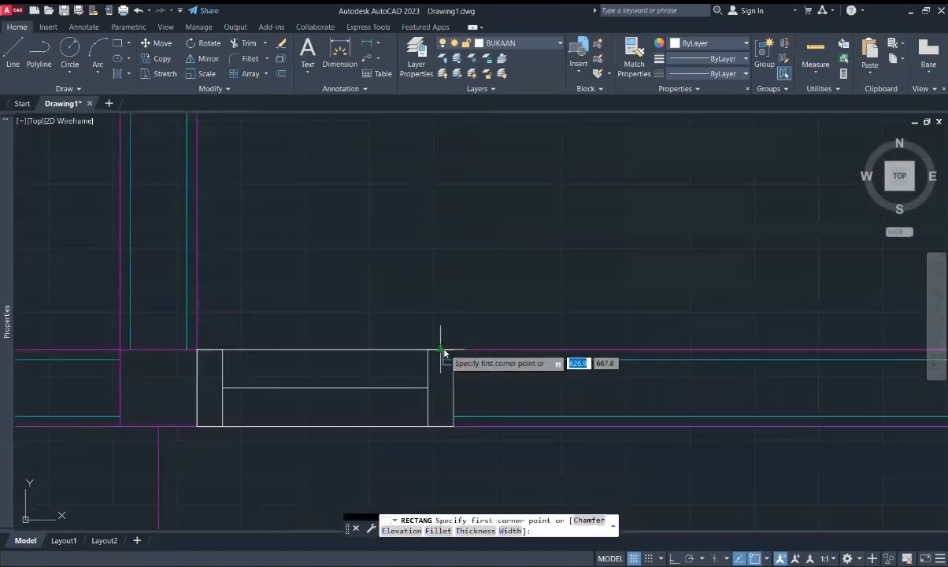
# - Draw a narrow door leaf rectangle 90 cm long, extending upward from the rebated frame post
pyautogui.click(441, 350)
pyautogui.scroll(3, 449, 202)
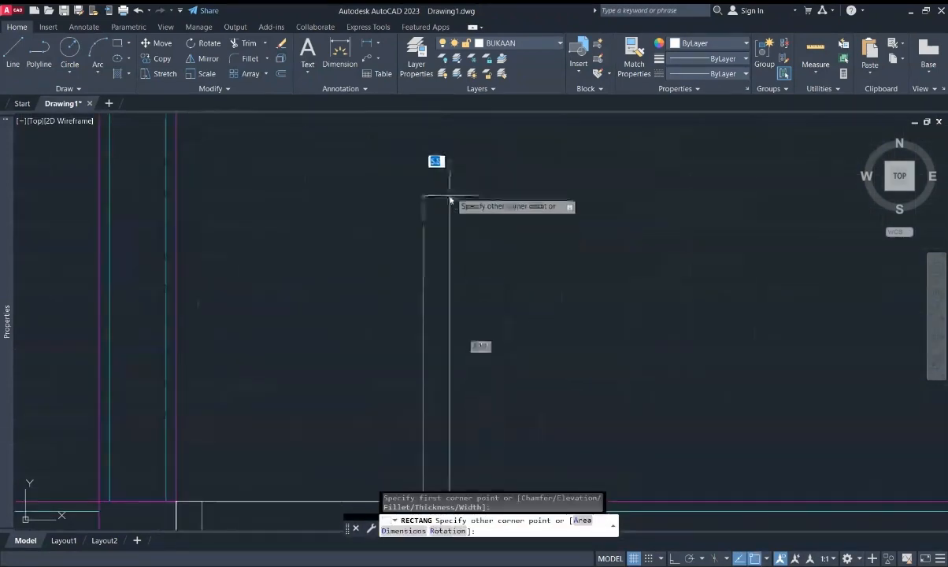
pyautogui.write('90')
pyautogui.press('Return')
pyautogui.scroll(-4, 450, 195)
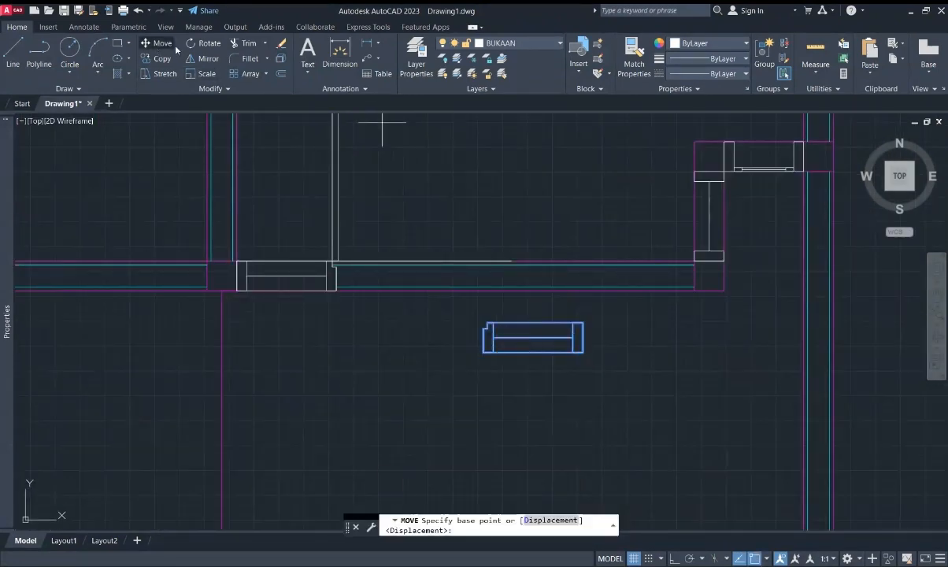
# - Move the mirrored window frame into the front wall, placing its rebated post at the end of the door-width line
pyautogui.click(488, 323)
pyautogui.scroll(2, 515, 283)
pyautogui.click(506, 246)
pyautogui.moveTo(505, 240); pyautogui.dragTo(489, 308, button='middle')
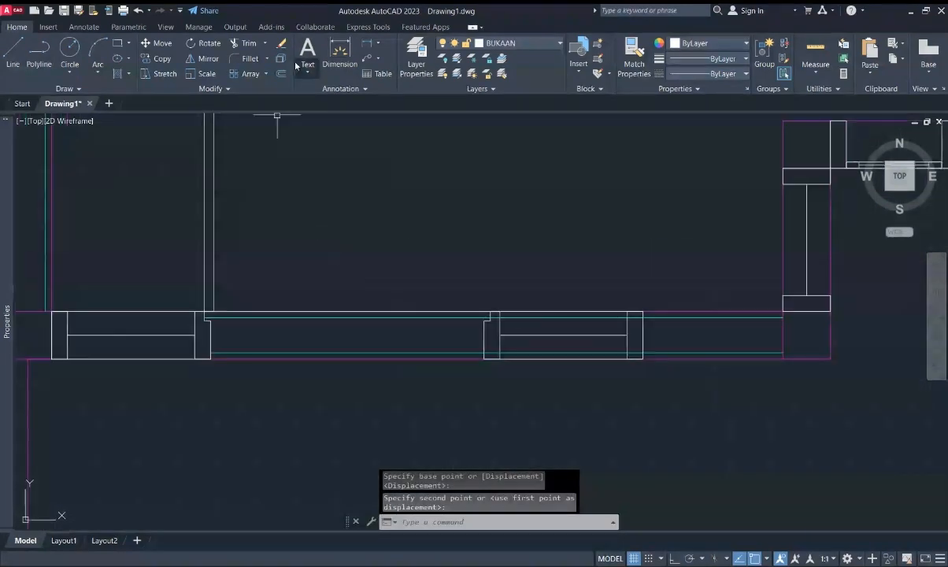
# - Trim the wall lines across the front door opening and inside the mirrored window frame on its right
pyautogui.click(348, 354)
pyautogui.click(341, 318)
pyautogui.scroll(2, 568, 326)
pyautogui.moveTo(568, 326); pyautogui.dragTo(483, 364, button='middle')
pyautogui.click(479, 351)
pyautogui.click(468, 408)
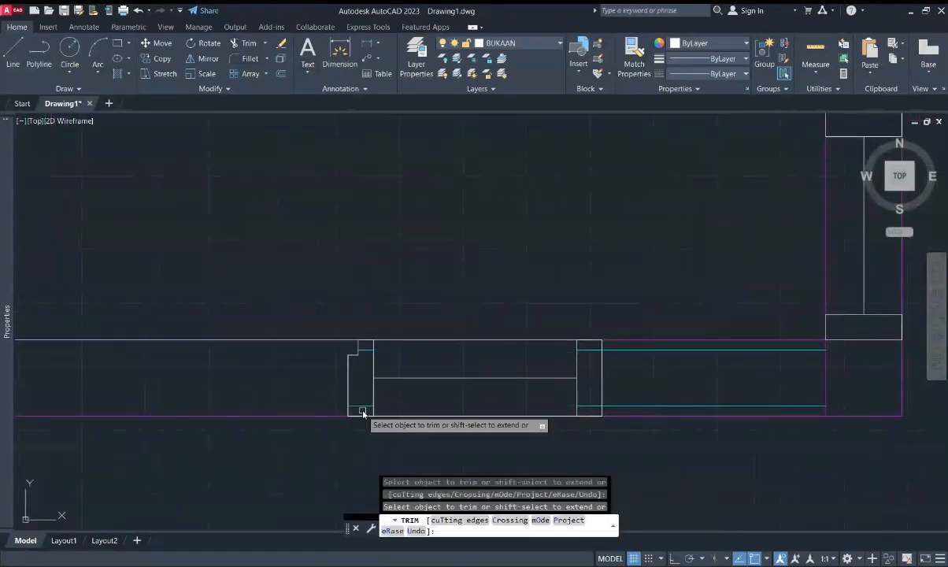
pyautogui.click(359, 408)
pyautogui.click(369, 349)
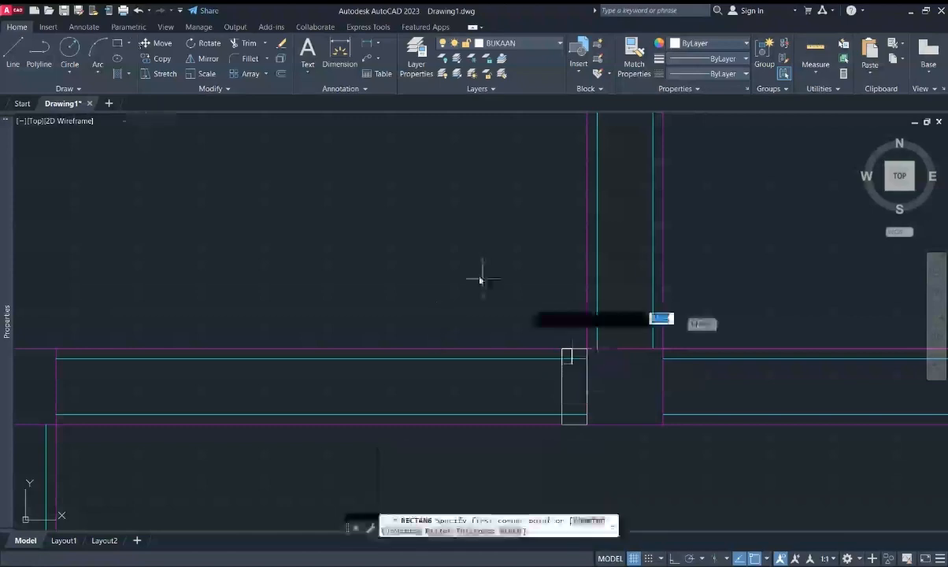
# - Draw an 80 cm long door leaf rectangle upward from the rebated post beside the vertical wall junction
pyautogui.press('Tab')
pyautogui.write('80')
pyautogui.press('Return')
pyautogui.moveTo(549, 413); pyautogui.dragTo(547, 368, button='middle')
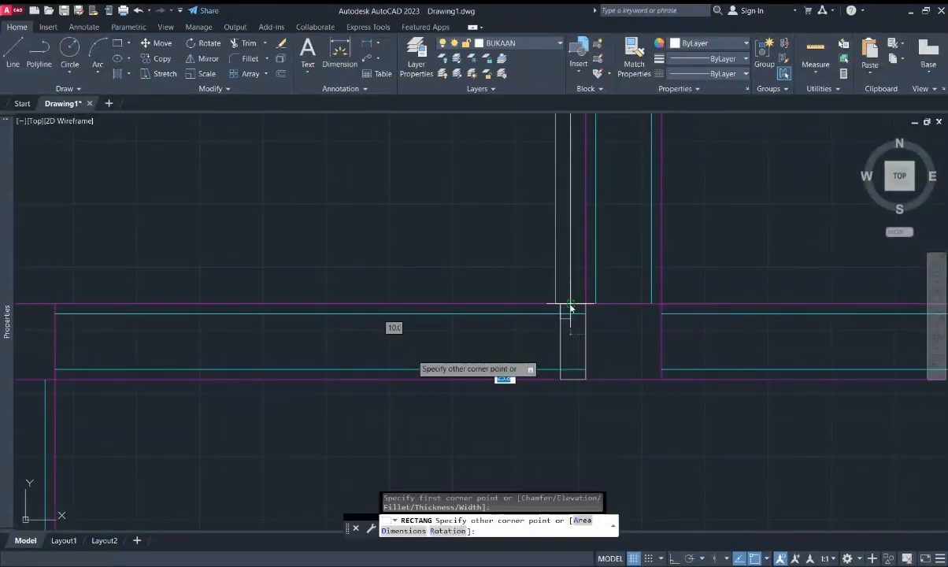
# - Complete the 80 cm door leaf at the wall junction and draw a threshold line between the two frame posts
pyautogui.write('80')
pyautogui.press('Tab')
pyautogui.click(50, 378)
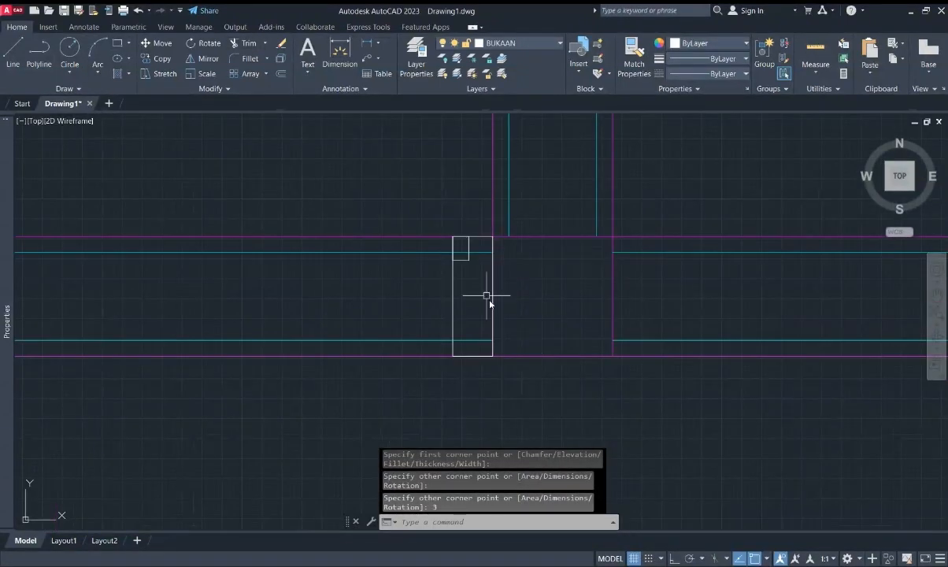
pyautogui.moveTo(487, 297); pyautogui.dragTo(623, 308, button='middle')
pyautogui.write('l')
pyautogui.press('Return')
pyautogui.click(590, 368)
pyautogui.moveTo(220, 370); pyautogui.dragTo(375, 360, button='middle')
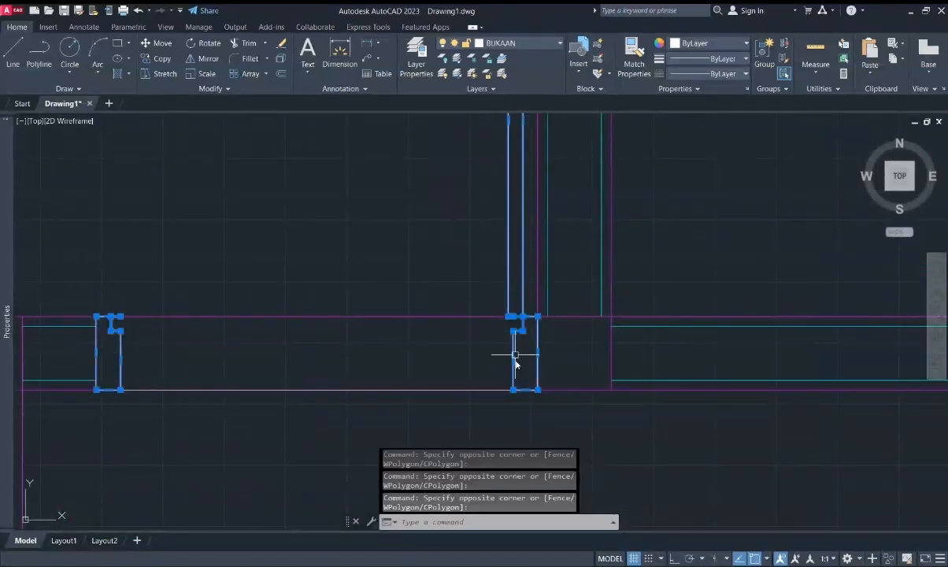
# - Group the door's leaf, rebated posts and threshold line into one object
pyautogui.scroll(-2, 496, 339)
pyautogui.moveTo(603, 405)
pyautogui.click(675, 404)
# - Mirror the grouped door about the vertical axis through the middle of the wall junction, keeping the original
pyautogui.click(491, 295)
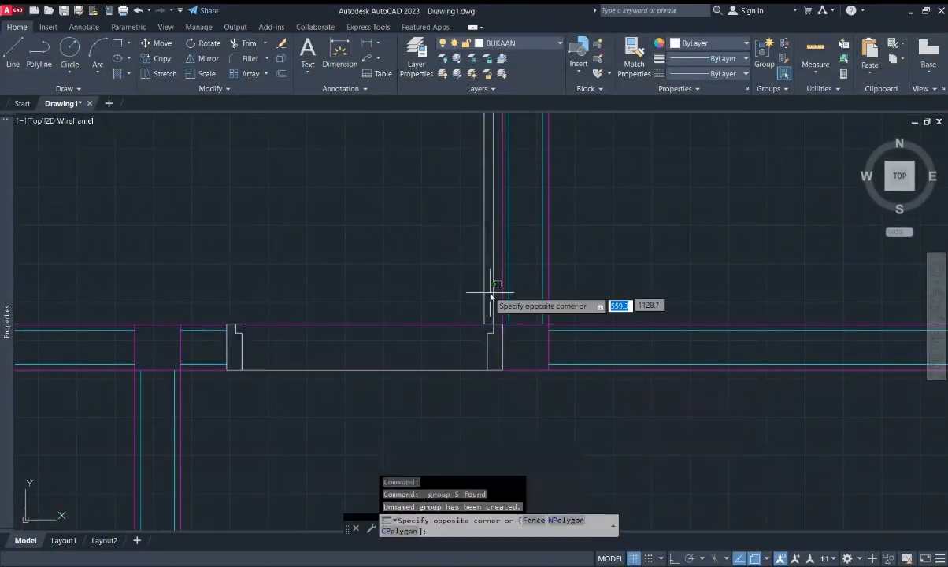
pyautogui.click(480, 287)
pyautogui.click(526, 371)
pyautogui.click(526, 324)
pyautogui.press('Return')
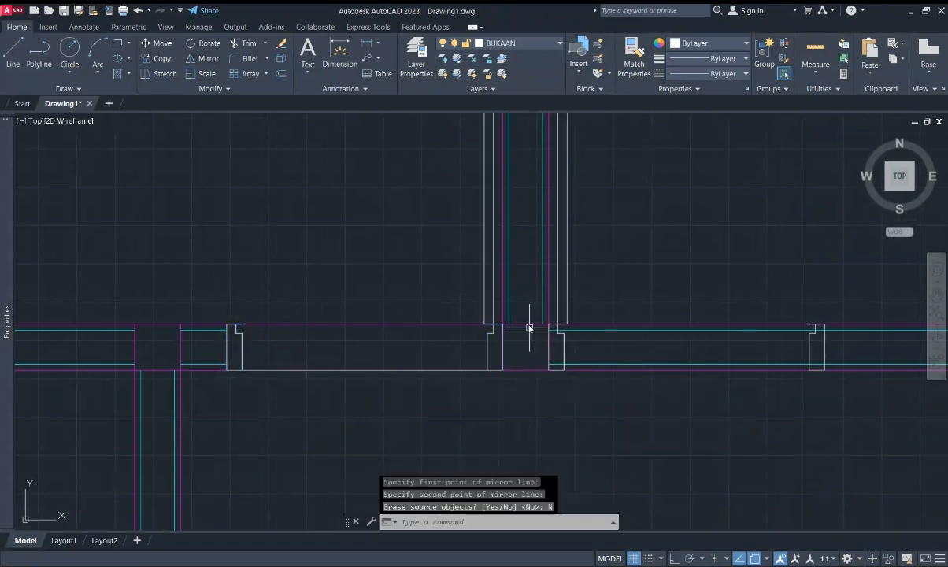
# - Trim the wall lines crossing the mirrored door's opening and frame posts
pyautogui.moveTo(527, 326); pyautogui.dragTo(253, 303, button='middle')
pyautogui.click(248, 44)
pyautogui.scroll(2, 381, 345)
pyautogui.moveTo(388, 340); pyautogui.dragTo(370, 242)
pyautogui.scroll(4, 205, 332)
pyautogui.moveTo(239, 345); pyautogui.dragTo(234, 172)
pyautogui.scroll(-6, 315, 252)
pyautogui.moveTo(512, 339)
pyautogui.mouseDown(button='middle')
pyautogui.moveTo(423, 411)
pyautogui.moveTo(329, 417)
pyautogui.moveTo(386, 254)
pyautogui.mouseUp(button='middle')
pyautogui.scroll(2, 382, 394)
pyautogui.scroll(-4, 392, 400)
pyautogui.press('Return')
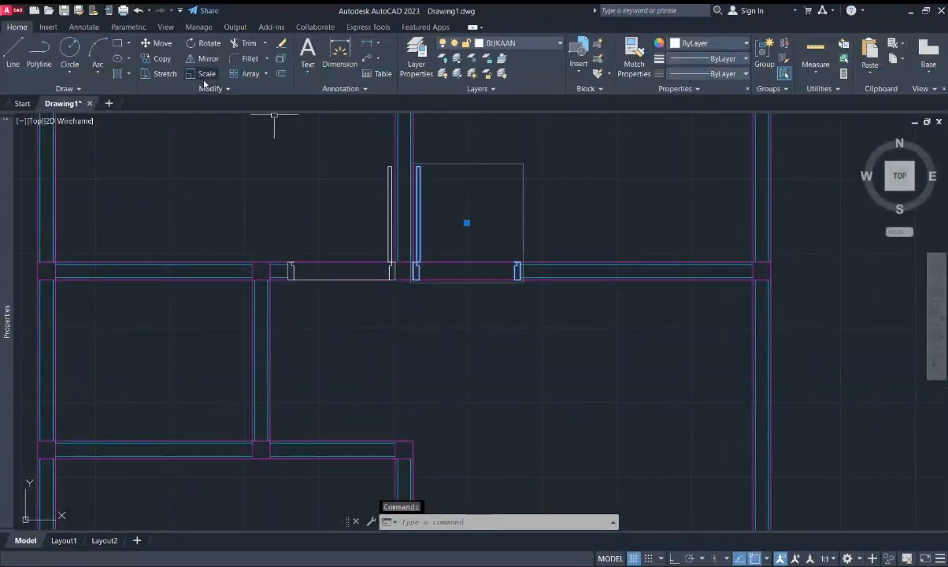
# - Mirror the selected door, and move the two-part window frame into the central vertical wall near its upper end
pyautogui.click(207, 62)
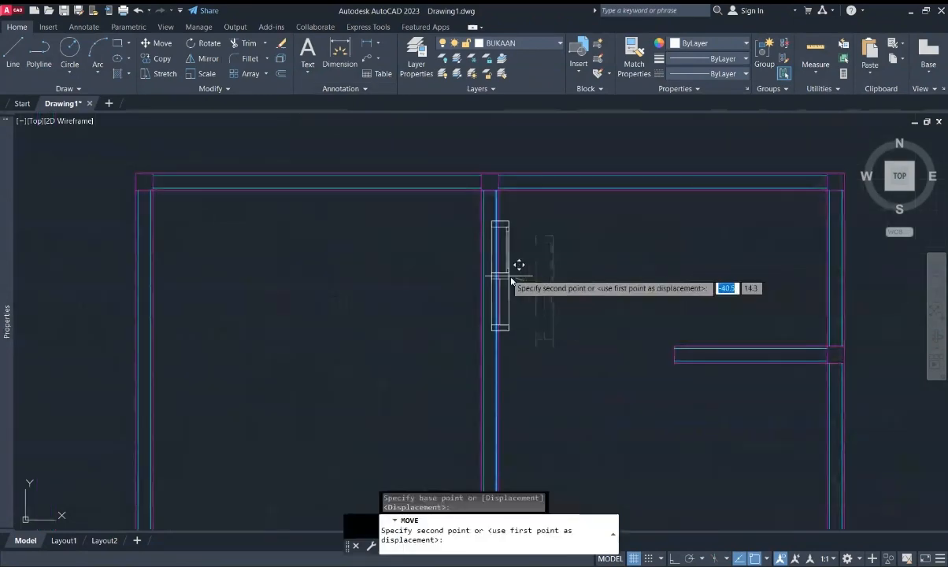
pyautogui.click(498, 268)
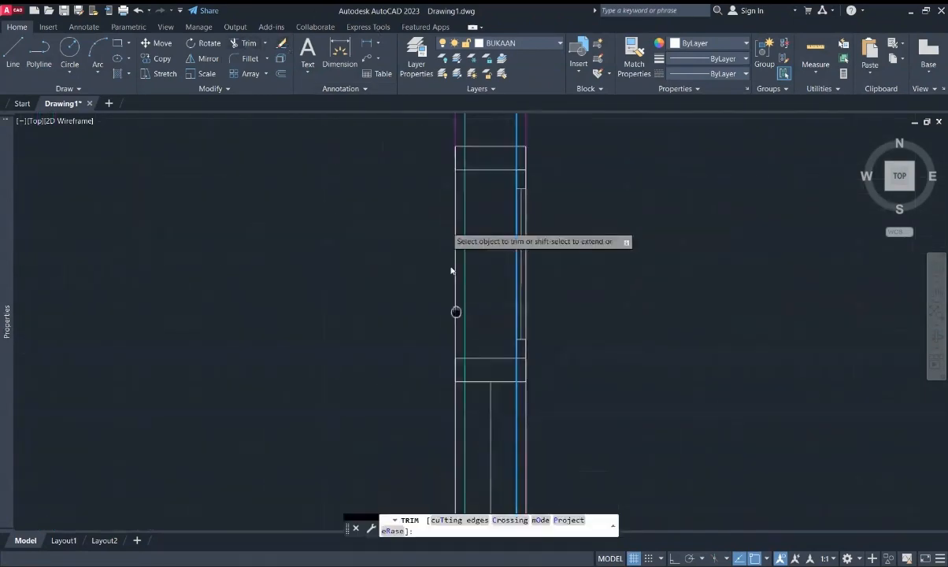
# - Trim the wall lines running through the panes and posts of the two-part window in the central vertical wall
pyautogui.scroll(2, 504, 237)
pyautogui.click(478, 300)
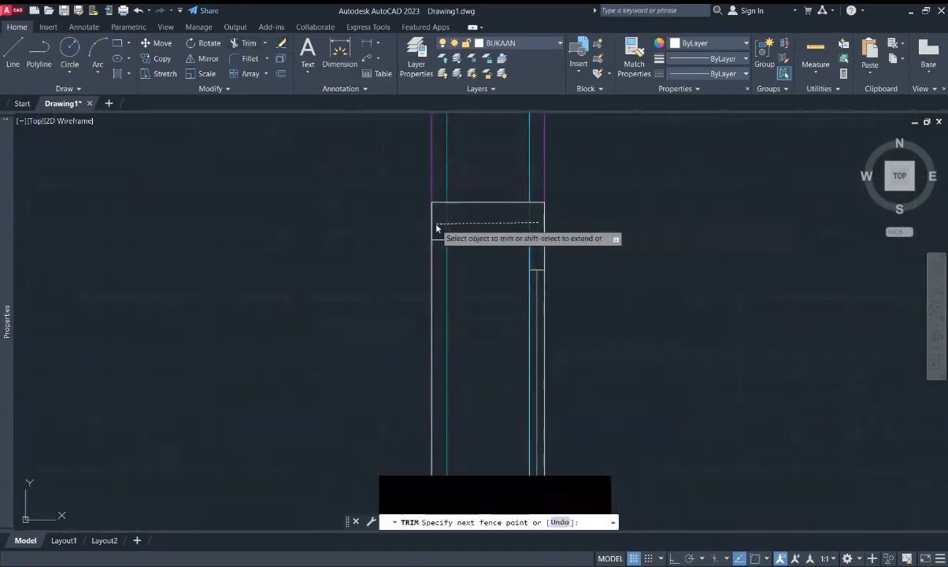
pyautogui.click(444, 269)
pyautogui.scroll(-4, 430, 208)
pyautogui.scroll(4, 473, 417)
pyautogui.click(463, 216)
pyautogui.click(366, 217)
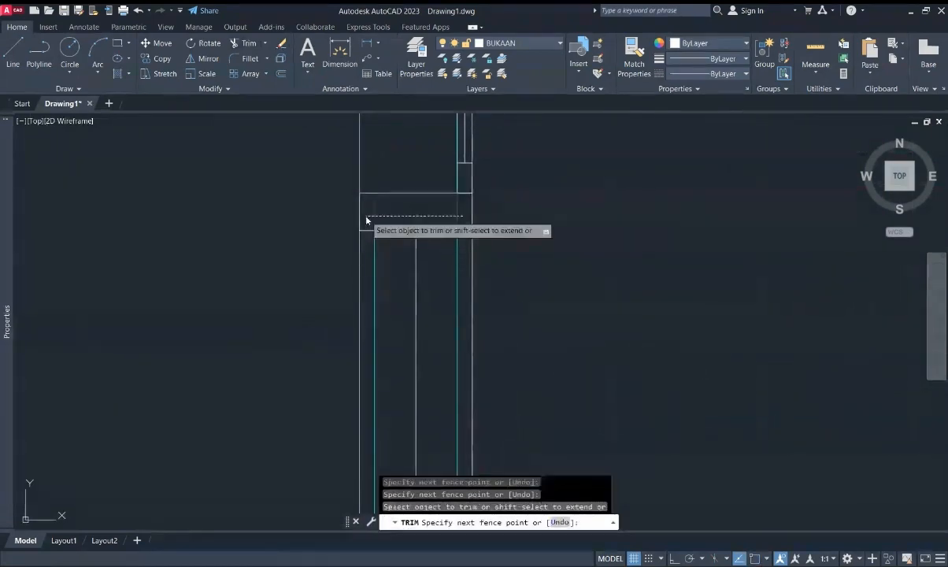
pyautogui.scroll(2, 461, 417)
pyautogui.click(438, 230)
pyautogui.click(337, 265)
pyautogui.scroll(-5, 349, 268)
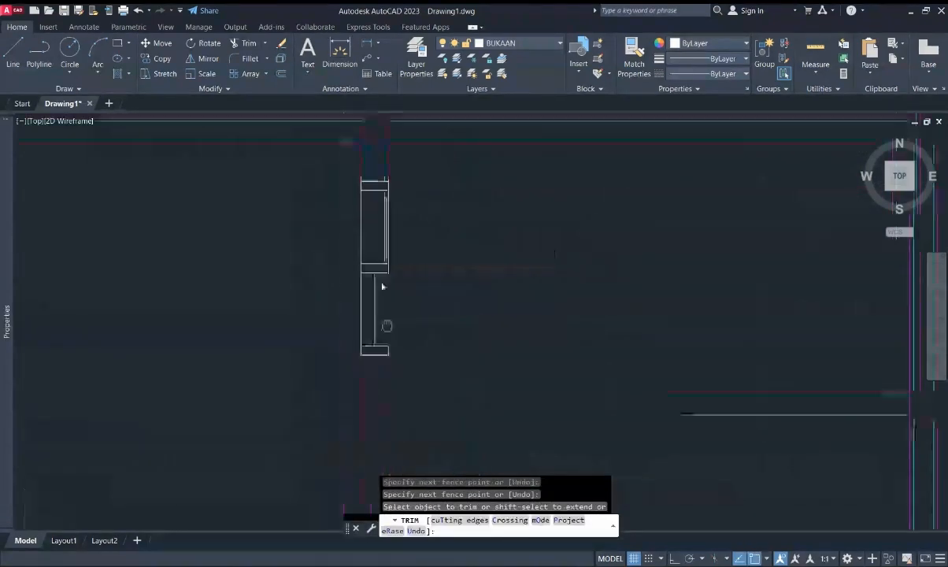
pyautogui.press('Escape')
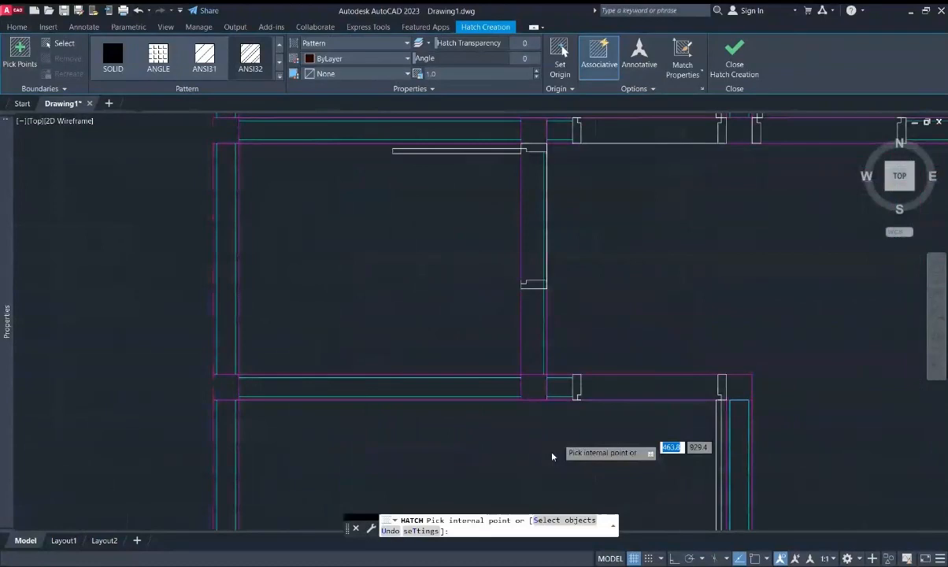
# - Hatch the two segments of the horizontal wall below the small room with the ANSI32 pattern
pyautogui.scroll(3, 555, 452)
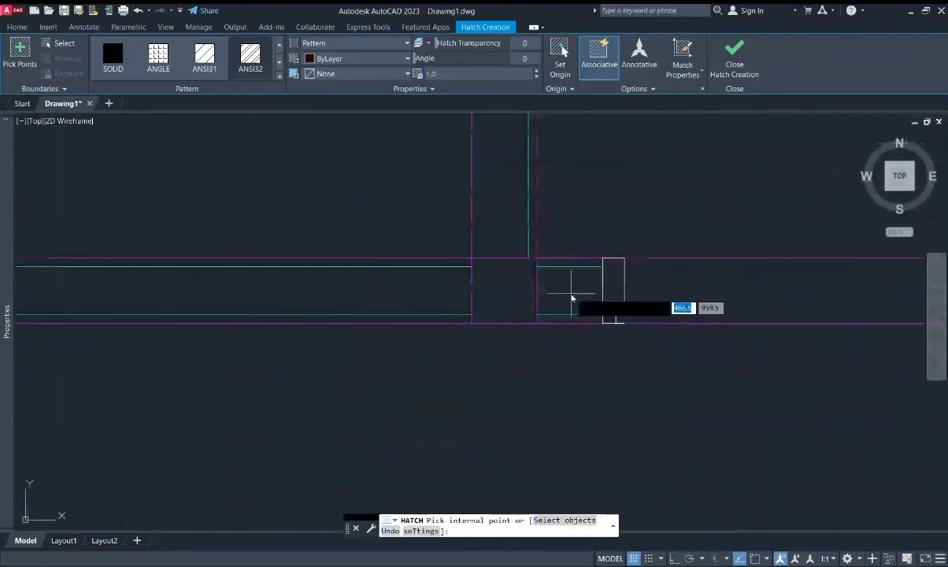
pyautogui.scroll(-2, 281, 326)
pyautogui.moveTo(299, 334); pyautogui.dragTo(586, 379, button='middle')
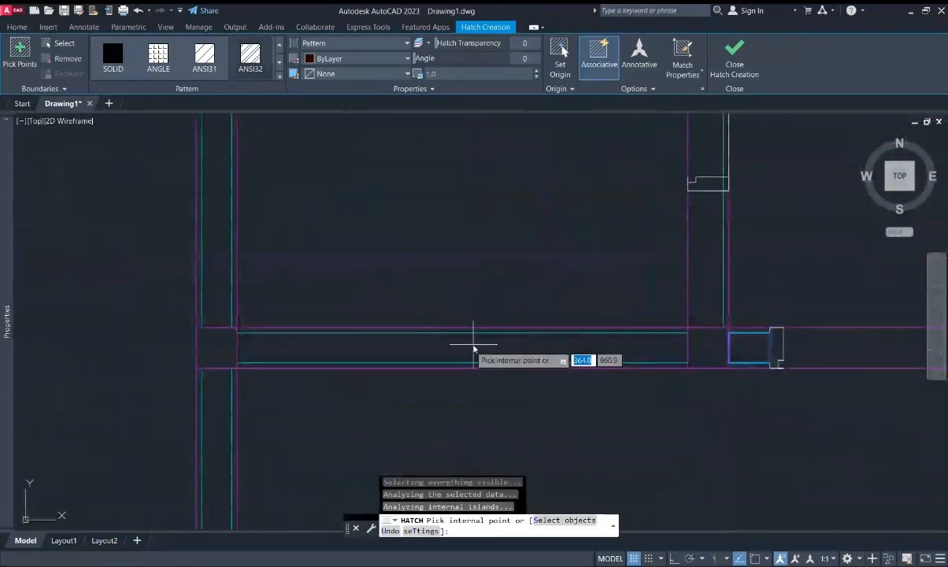
pyautogui.click(473, 344)
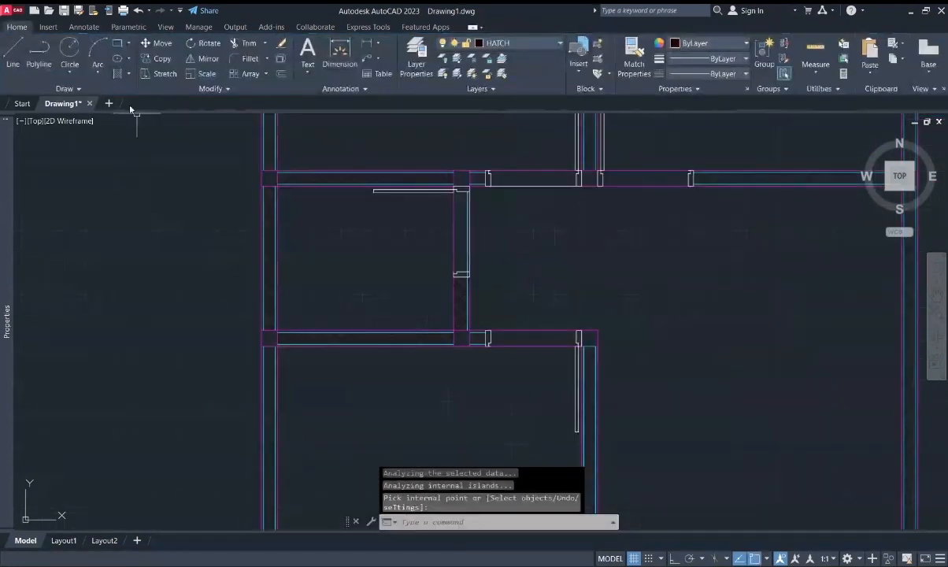
# - Change the HATCH layer's color to index color 250
pyautogui.click(117, 59)
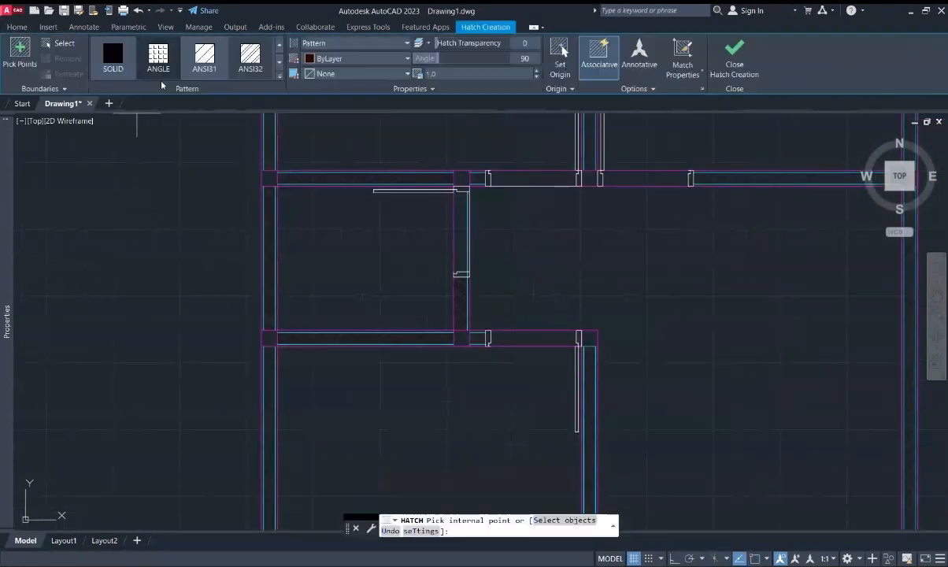
pyautogui.click(741, 56)
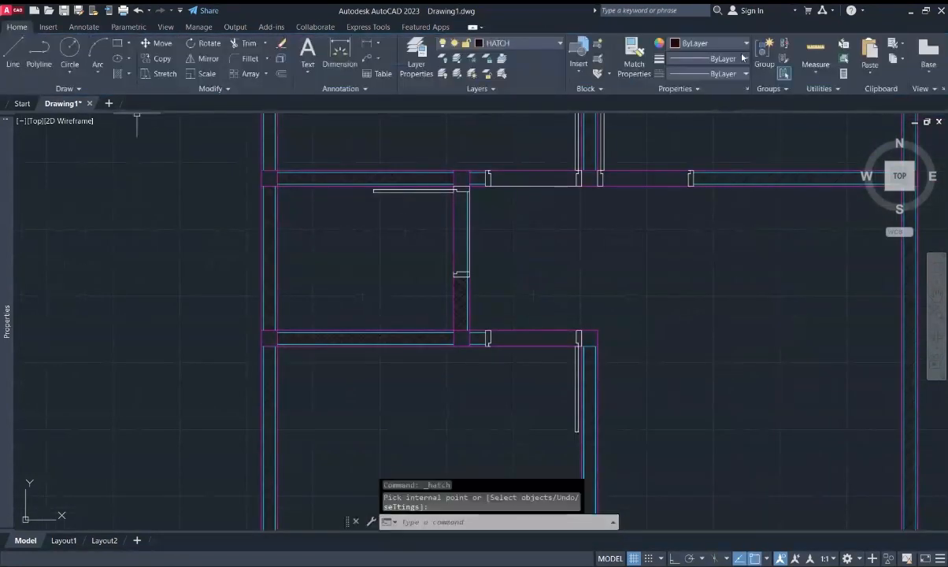
pyautogui.click(556, 43)
pyautogui.click(480, 146)
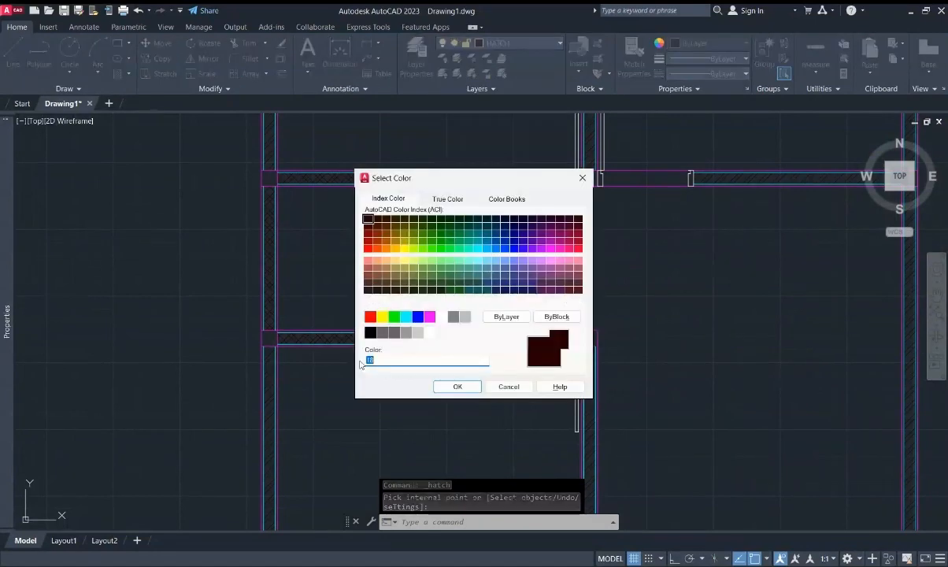
pyautogui.write('250')
pyautogui.click(453, 387)
# - Fill the square columns at the wall corners and junctions throughout the plan with a solid hatch
pyautogui.click(117, 74)
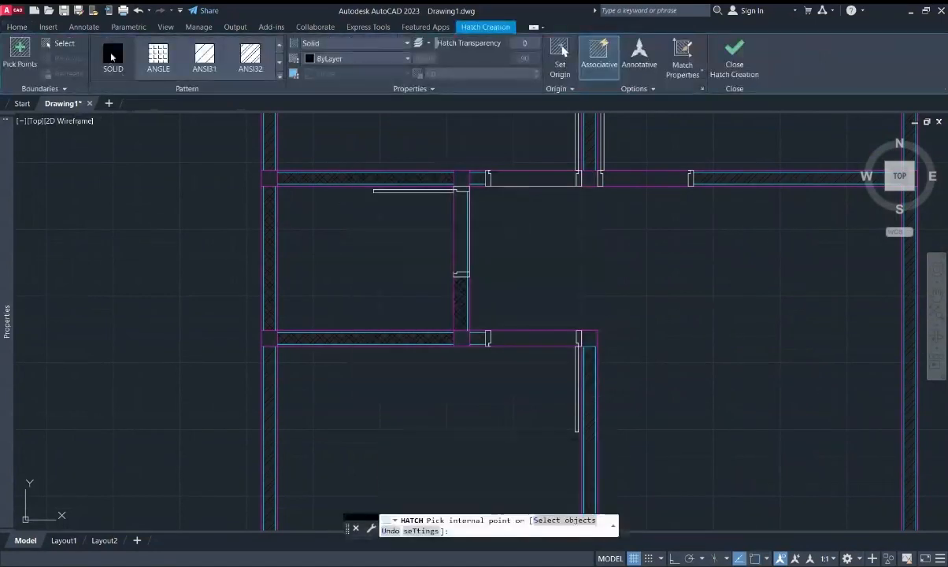
pyautogui.moveTo(351, 388); pyautogui.dragTo(361, 275, button='middle')
pyautogui.scroll(2, 277, 234)
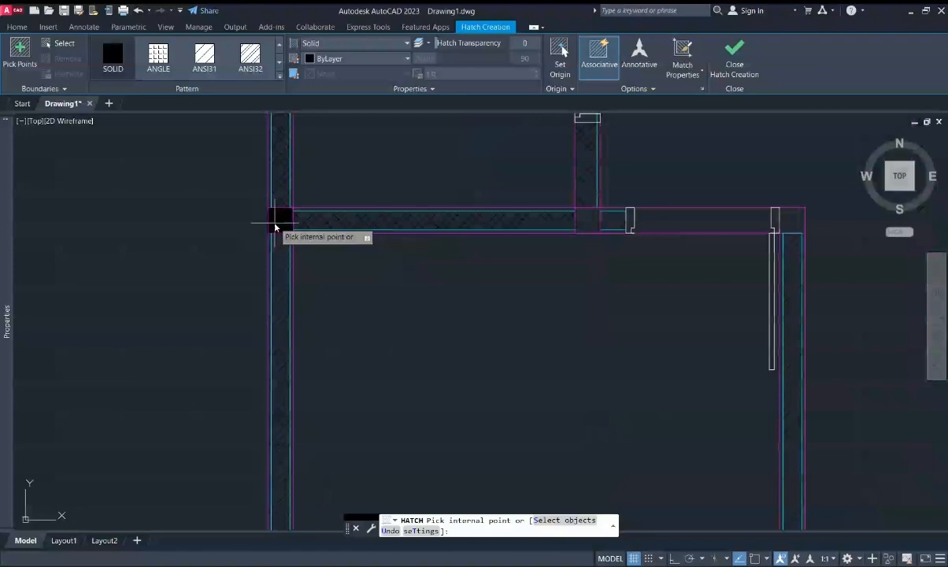
pyautogui.click(275, 224)
pyautogui.scroll(-2, 412, 248)
pyautogui.moveTo(418, 375); pyautogui.dragTo(410, 206, button='middle')
pyautogui.scroll(4, 323, 316)
pyautogui.click(323, 316)
pyautogui.moveTo(477, 388); pyautogui.dragTo(434, 175, button='middle')
pyautogui.click(430, 273)
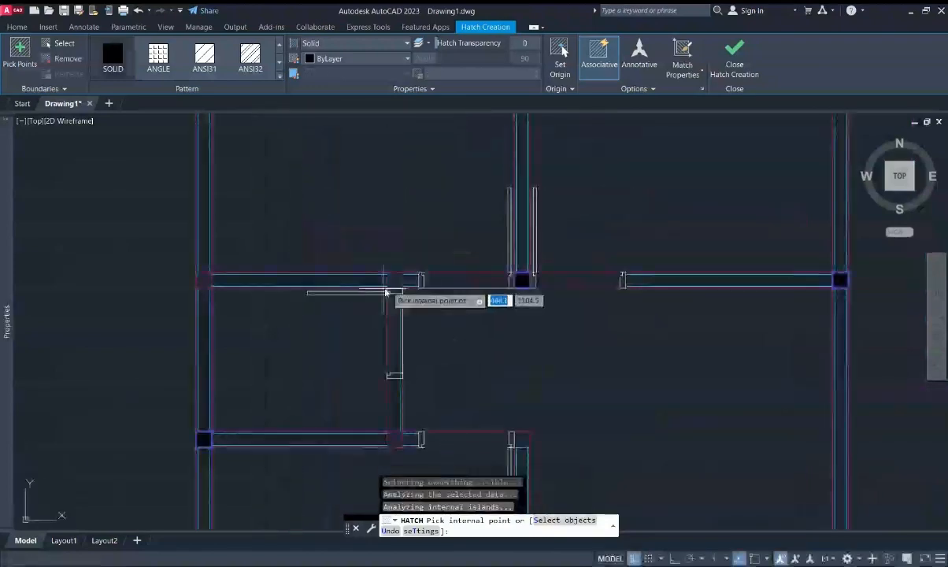
pyautogui.click(392, 281)
pyautogui.click(205, 281)
pyautogui.scroll(-4, 328, 237)
pyautogui.scroll(4, 374, 345)
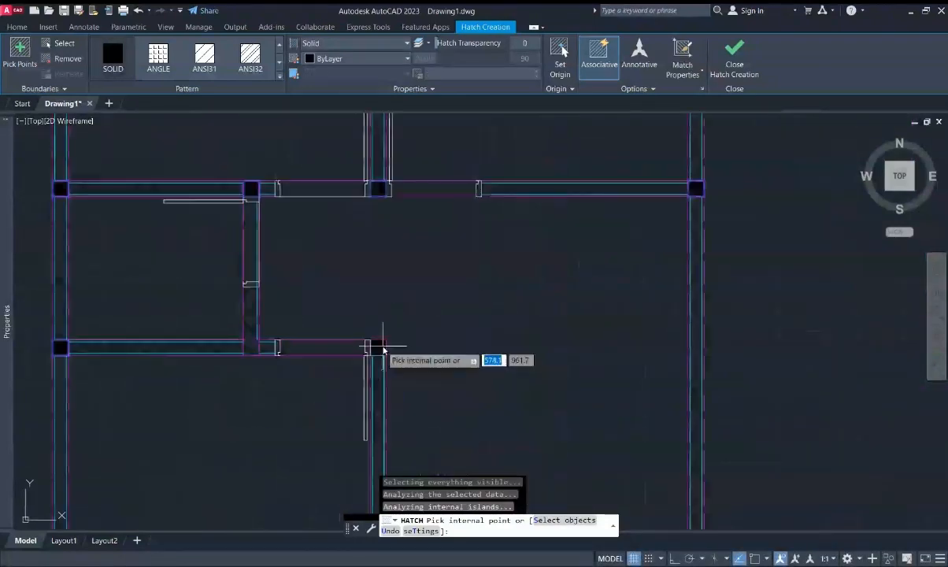
pyautogui.click(377, 348)
pyautogui.click(252, 347)
pyautogui.scroll(-4, 419, 441)
pyautogui.moveTo(440, 406); pyautogui.dragTo(437, 274, button='middle')
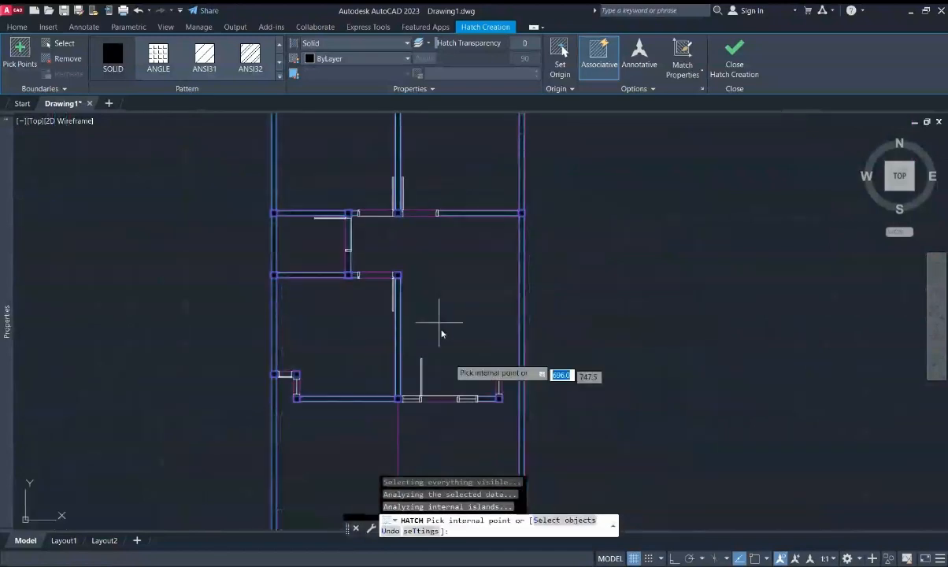
pyautogui.moveTo(444, 334)
pyautogui.mouseDown(button='middle')
pyautogui.moveTo(421, 246)
pyautogui.moveTo(428, 332)
pyautogui.mouseUp(button='middle')
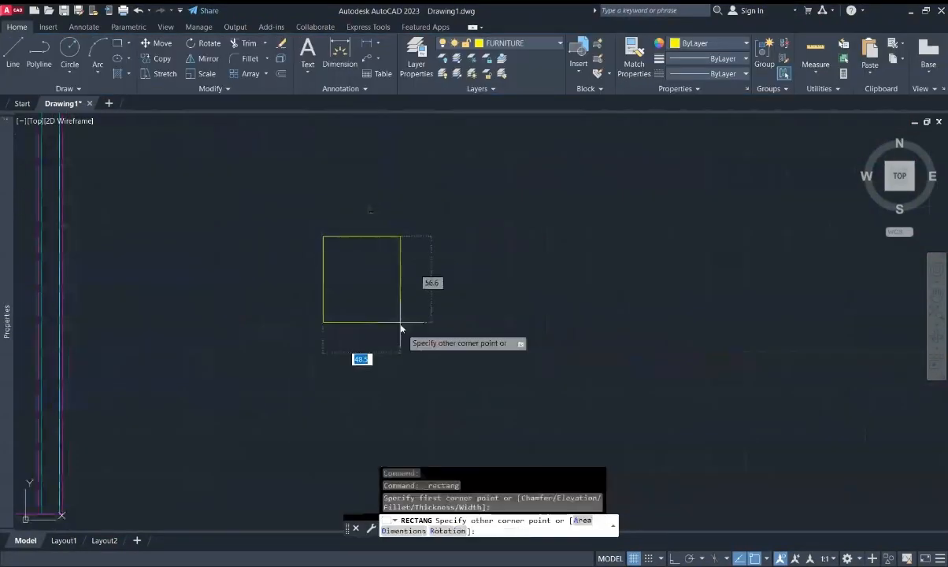
# - Draw a sofa cushion rectangle on the FURNITURE layer outside the plan and fillet its corners
pyautogui.press('Return')
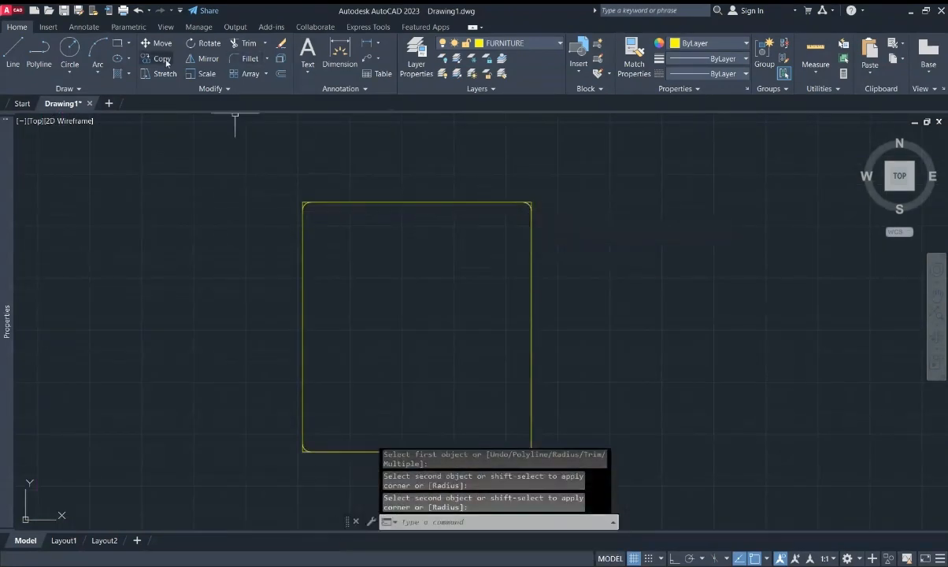
pyautogui.click(489, 453)
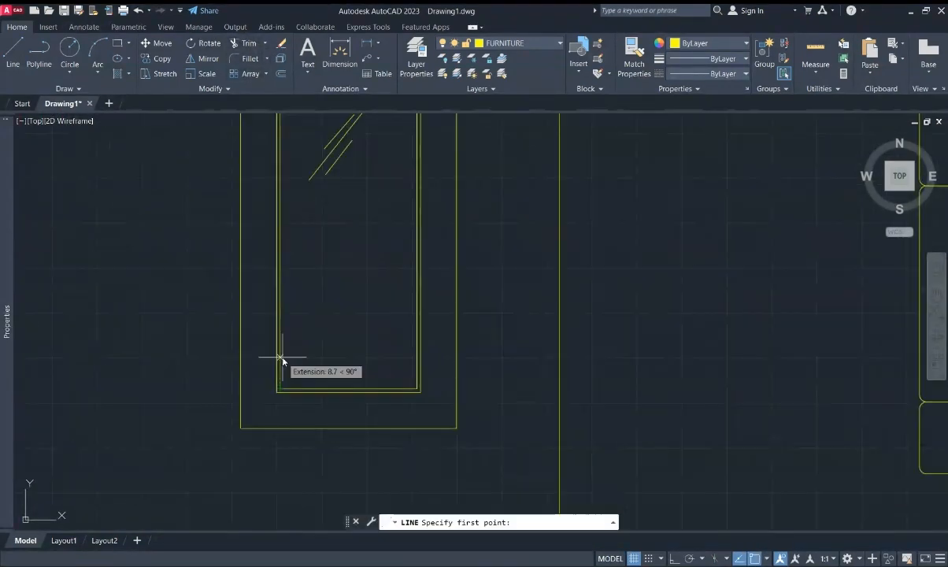
# - Draw diagonal reflection lines on the coffee table's glass and undo the last stray line
pyautogui.click(280, 357)
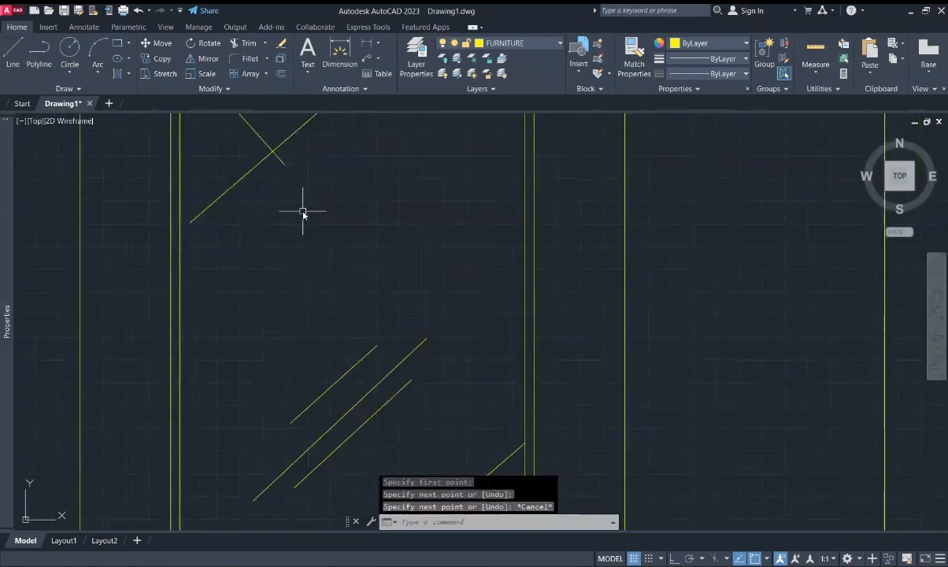
pyautogui.hotkey('ctrl', 'z')
pyautogui.scroll(-8, 322, 203)
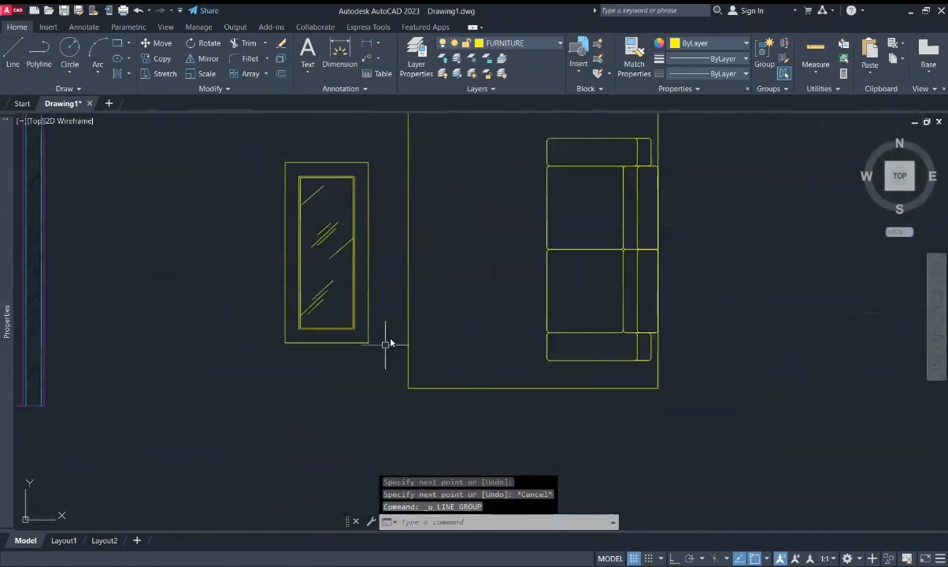
pyautogui.scroll(-2, 385, 341)
pyautogui.scroll(2, 373, 354)
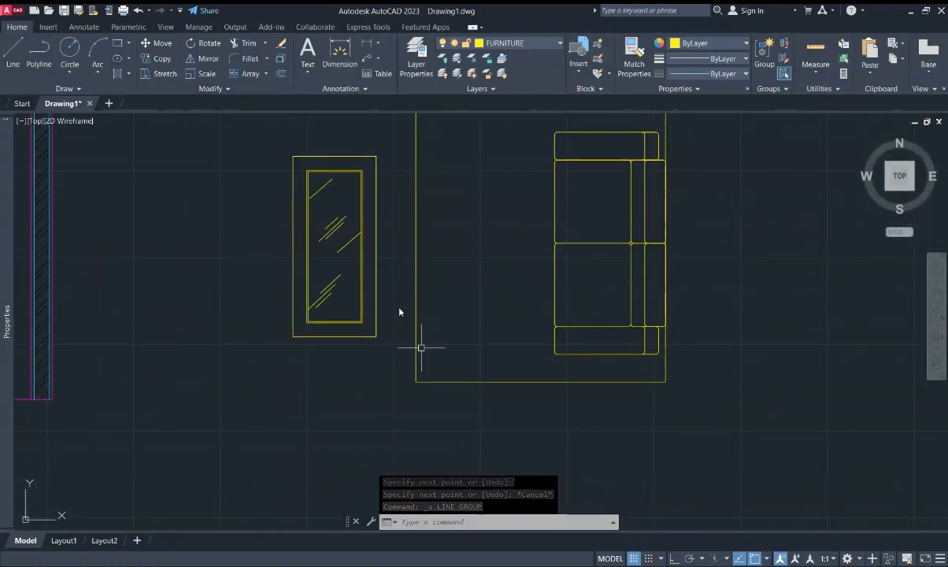
# - Add a reflection line to the glass's upper corner and move the coffee table onto the rug, aligned with the sofa's midpoint
pyautogui.click(17, 50)
pyautogui.scroll(6, 311, 165)
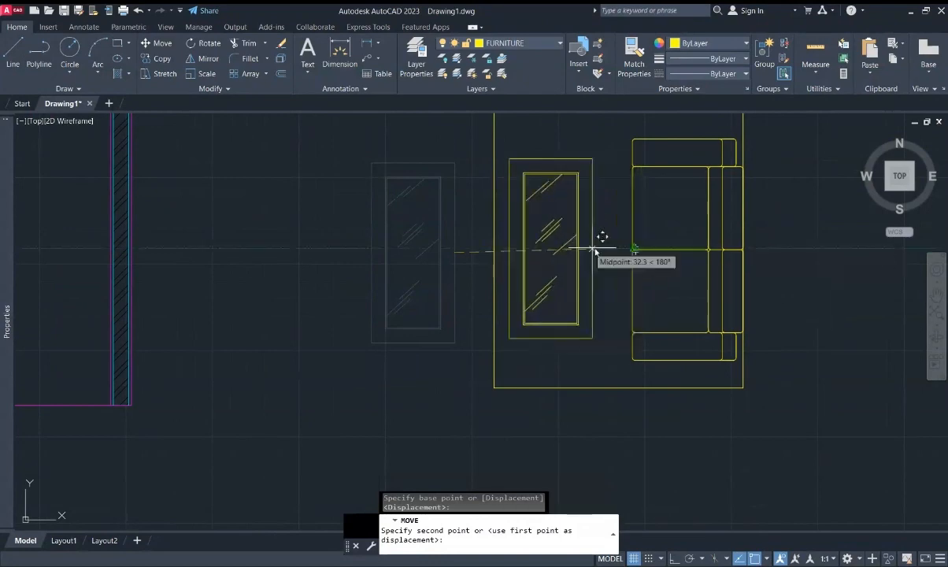
pyautogui.click(600, 240)
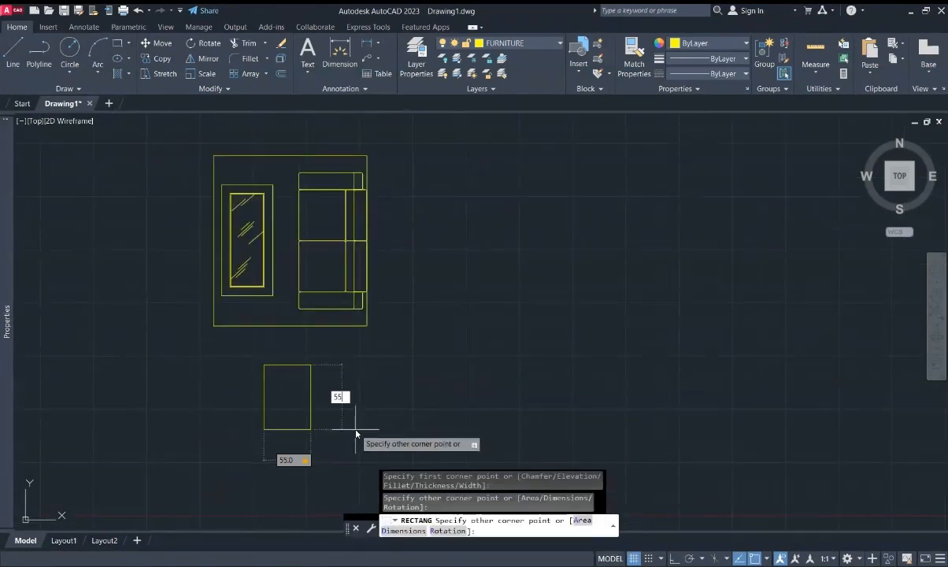
# - Draw a 55 by 55 cm square stool below the rug and fillet its corners
pyautogui.press('Return')
pyautogui.scroll(2, 292, 403)
pyautogui.click(235, 56)
pyautogui.scroll(2, 245, 344)
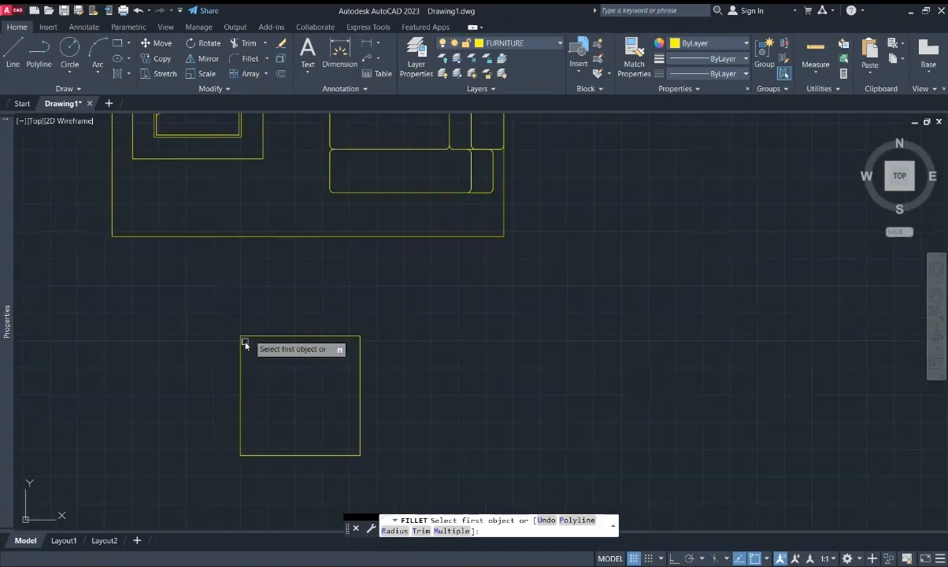
pyautogui.click(245, 344)
pyautogui.click(358, 351)
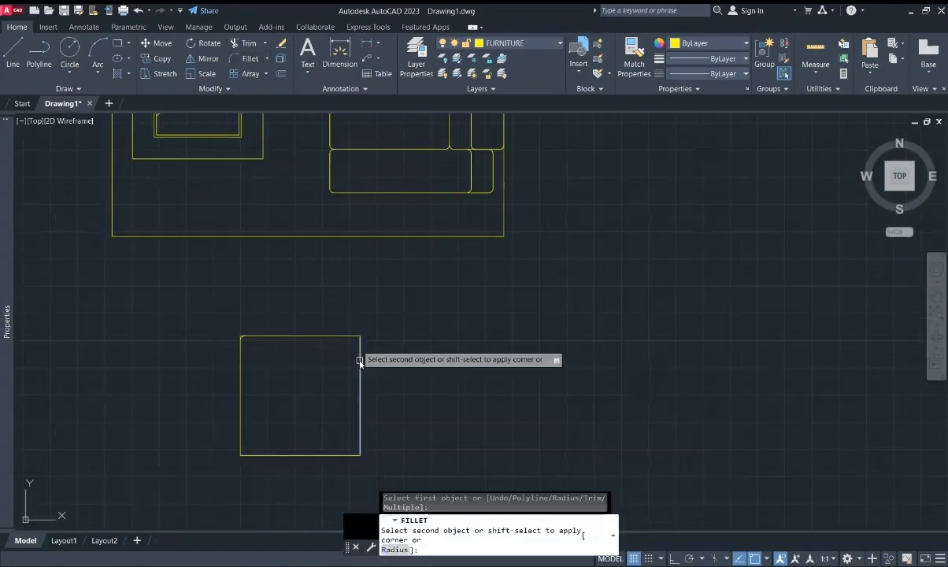
pyautogui.click(347, 337)
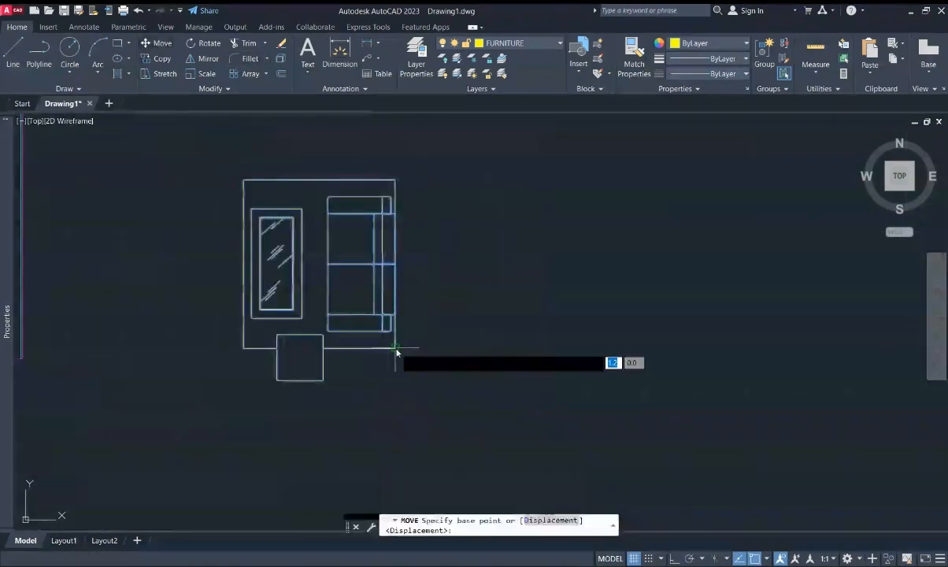
# - Move the sofa, rug, table and stool set against the right exterior wall's inner face, about 33 cm above the window recess
pyautogui.click(396, 352)
pyautogui.scroll(-2, 363, 292)
pyautogui.scroll(5, 455, 315)
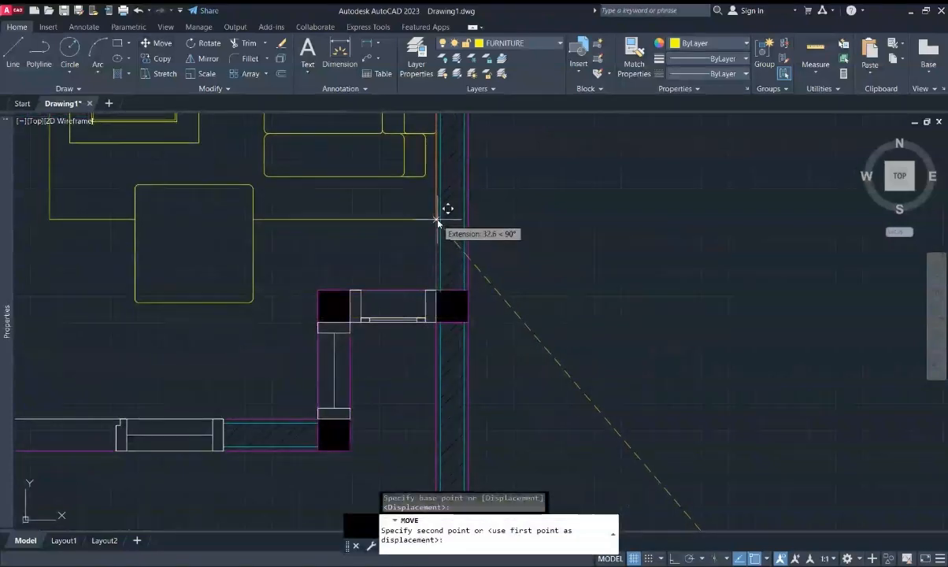
pyautogui.click(438, 222)
pyautogui.scroll(-3, 438, 222)
# - Draw a 40 by 150 cm rectangle for the TV cabinet beside the interior wall opposite the sofa
pyautogui.click(118, 43)
pyautogui.click(406, 194)
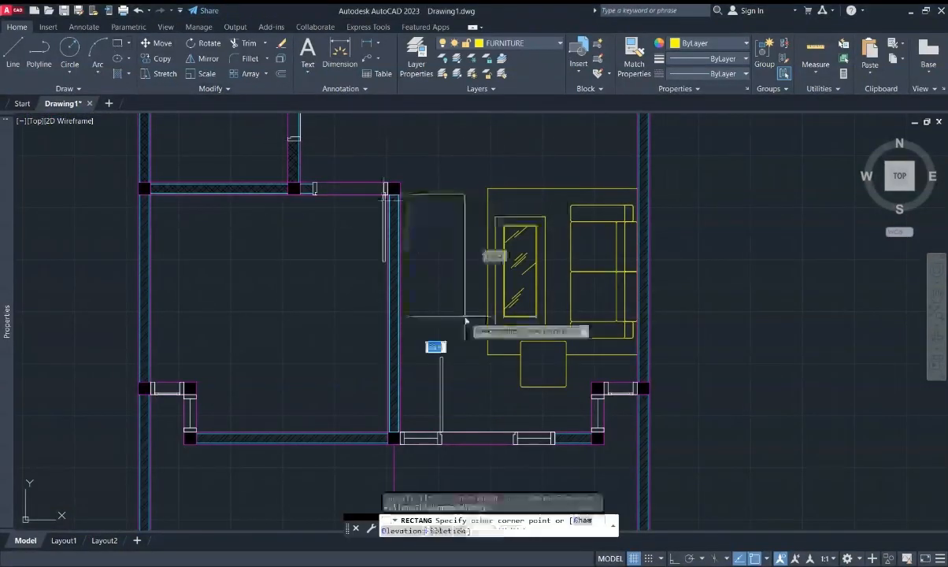
pyautogui.write('40')
pyautogui.press('Tab')
pyautogui.write('150')
pyautogui.press('Return')
# - Move the TV cabinet so it is centred on the sofa's midpoint and sits against the interior wall's face
pyautogui.click(463, 326)
pyautogui.click(425, 299)
pyautogui.click(161, 44)
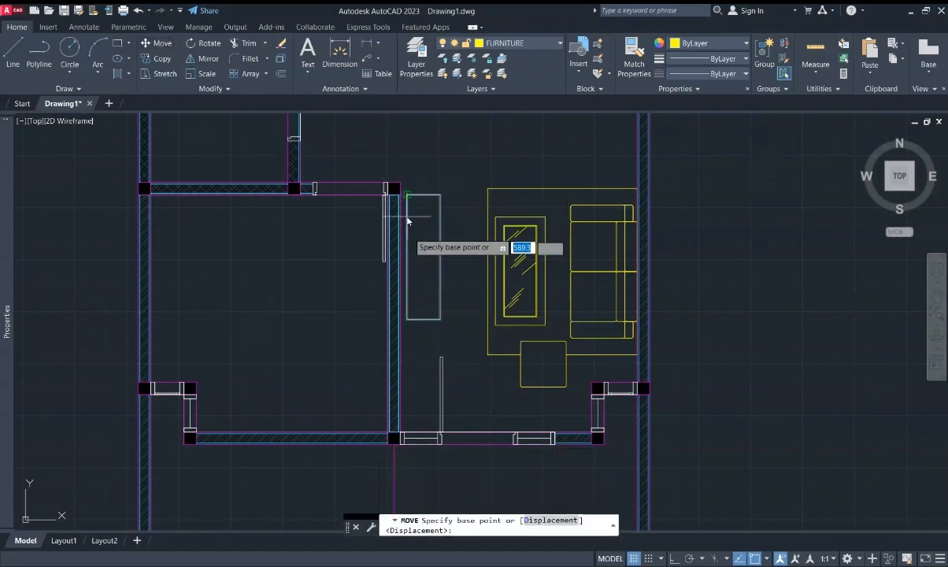
pyautogui.click(440, 256)
pyautogui.click(441, 271)
pyautogui.click(161, 44)
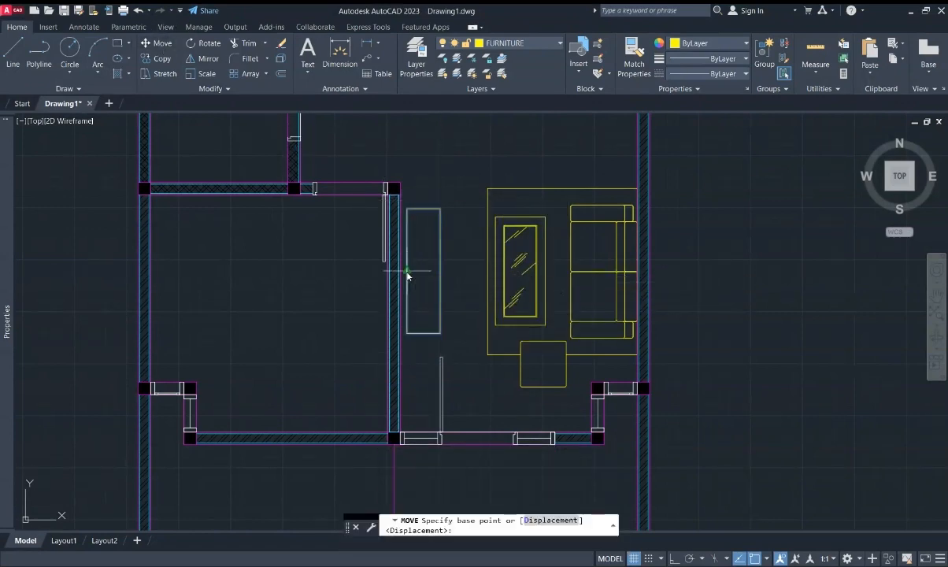
pyautogui.click(408, 274)
pyautogui.scroll(7, 407, 273)
pyautogui.click(359, 258)
pyautogui.scroll(-7, 258, 393)
# - Draw a 150 by 60 cm dining table rectangle in the empty space outside the house's right exterior wall
pyautogui.click(117, 43)
pyautogui.moveTo(409, 363); pyautogui.dragTo(257, 273, button='middle')
pyautogui.moveTo(390, 280); pyautogui.dragTo(255, 329, button='middle')
pyautogui.click(378, 316)
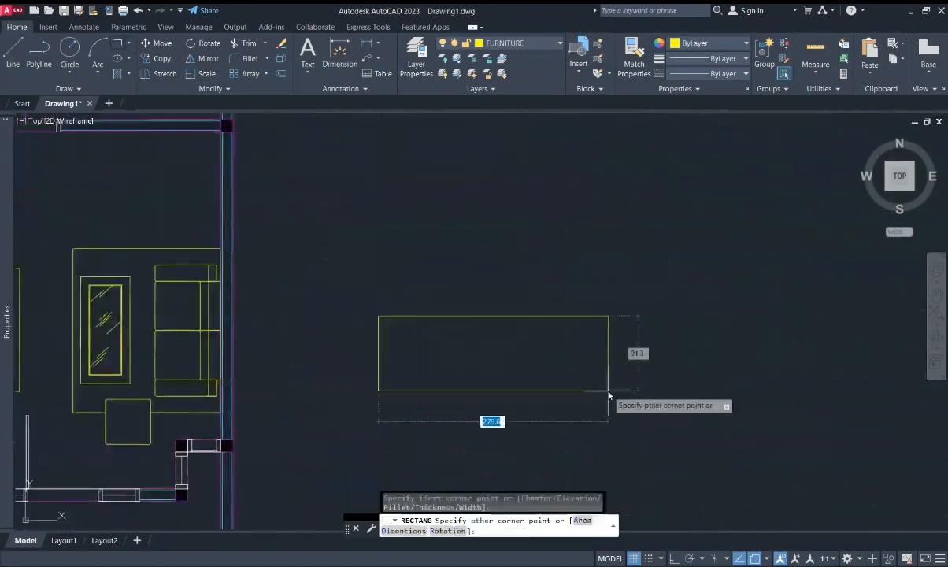
pyautogui.write('150')
pyautogui.press('Tab')
pyautogui.write('60')
pyautogui.press('Return')
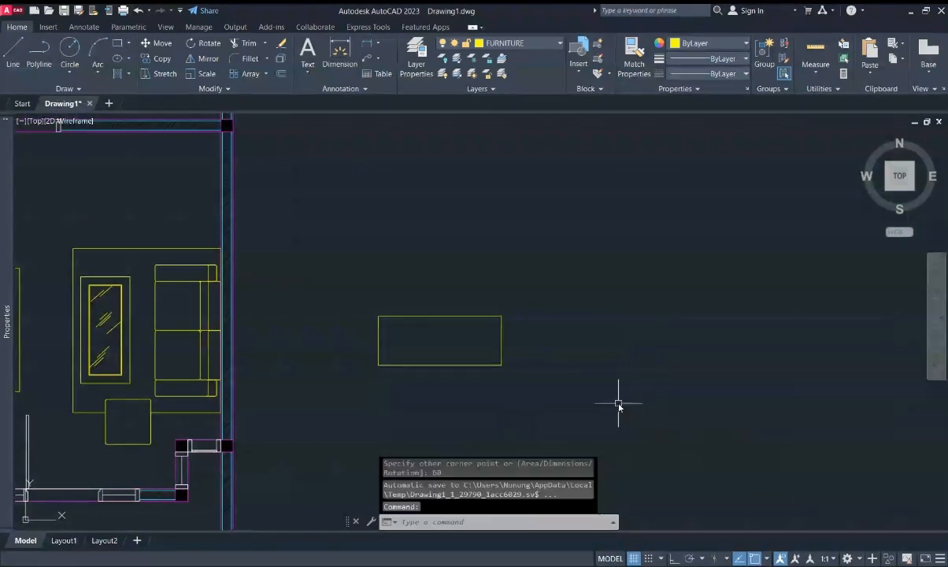
# - Draw a 40 by 4 cm backrest rectangle just above the chair seat
pyautogui.scroll(2, 439, 402)
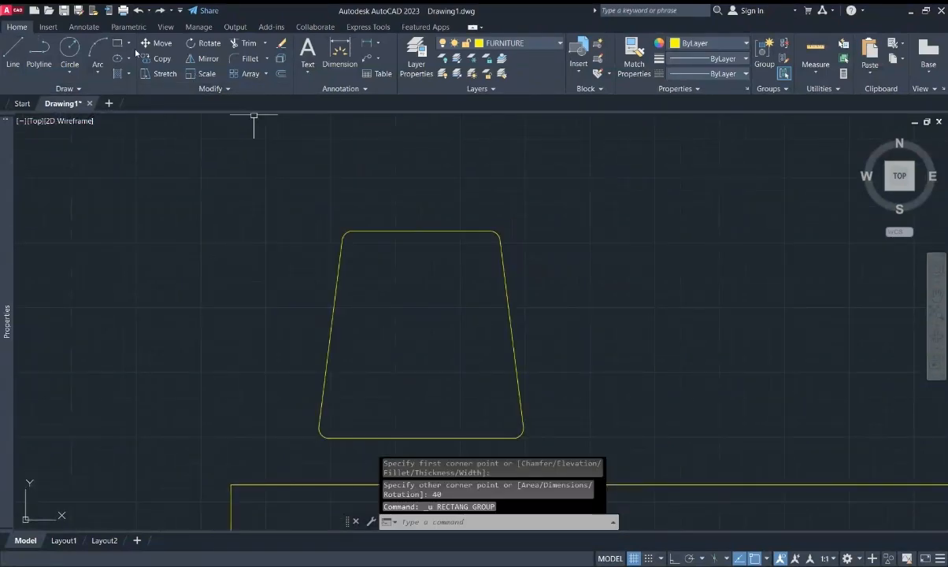
pyautogui.click(117, 42)
pyautogui.click(335, 183)
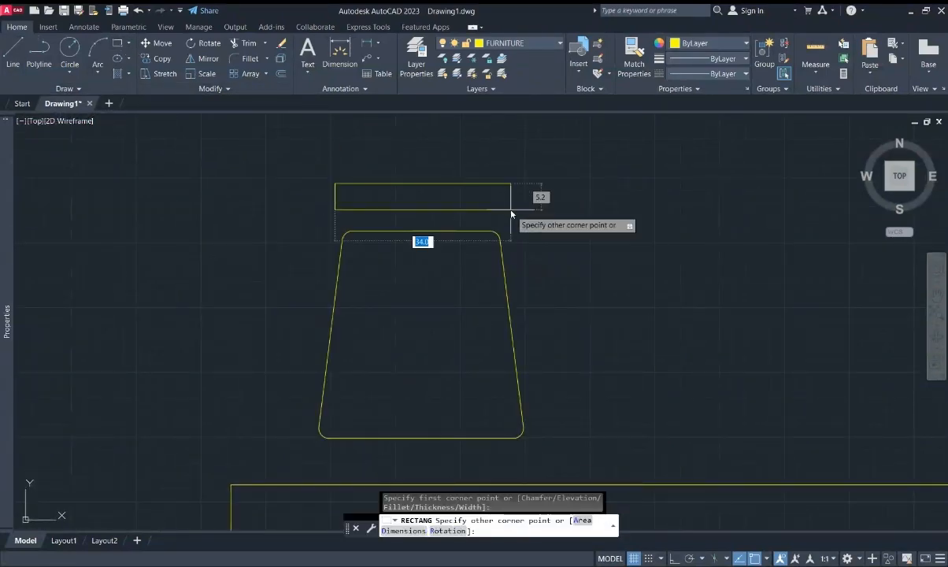
pyautogui.write('40')
pyautogui.press('Tab')
pyautogui.write('4')
pyautogui.press('Return')
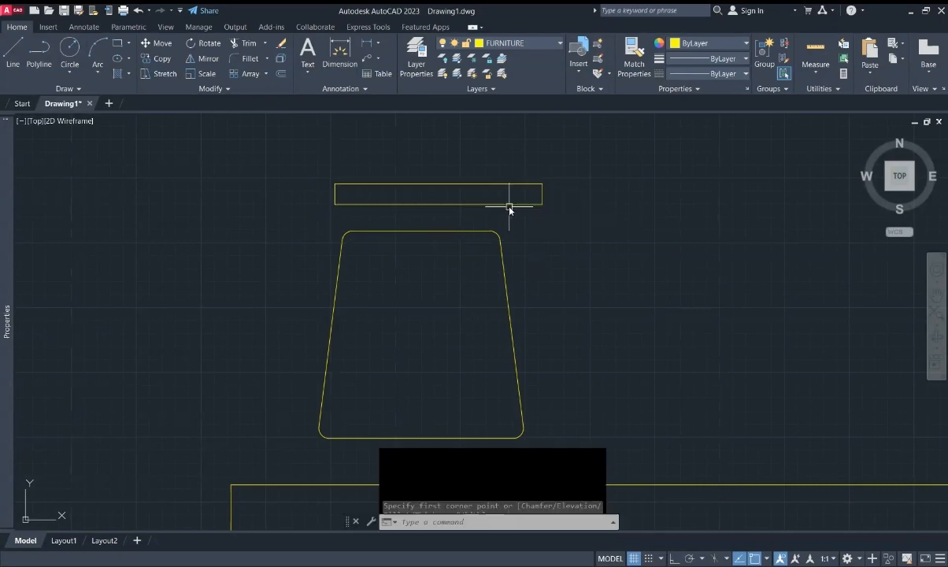
# - Move the backrest by its lower edge's midpoint so it is centred just above the chair seat
pyautogui.click(496, 206)
pyautogui.write('m')
pyautogui.press('Return')
pyautogui.click(439, 205)
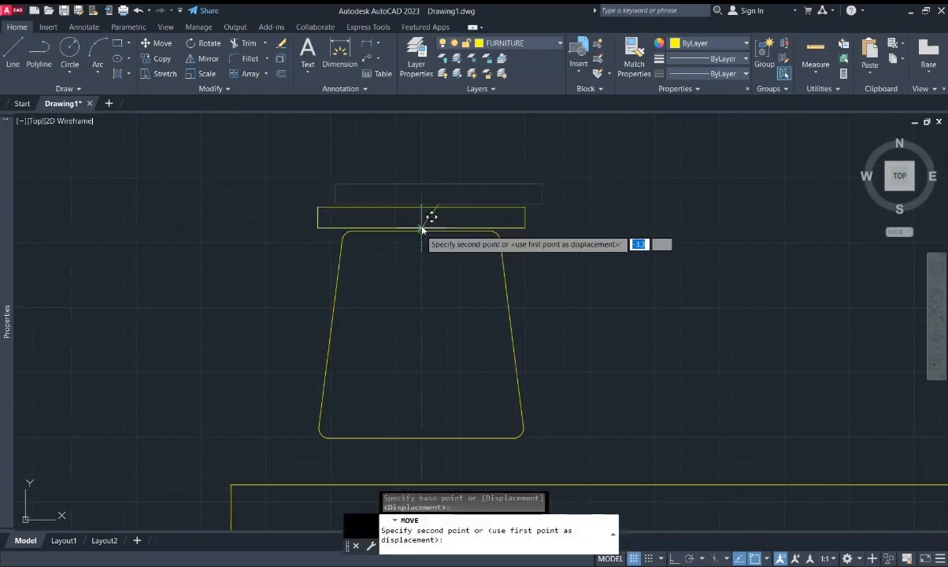
pyautogui.click(432, 211)
# - Draw a circle of 2 cm radius centred on each short end of the chair's backrest
pyautogui.write('c')
pyautogui.press('Return')
pyautogui.click(318, 210)
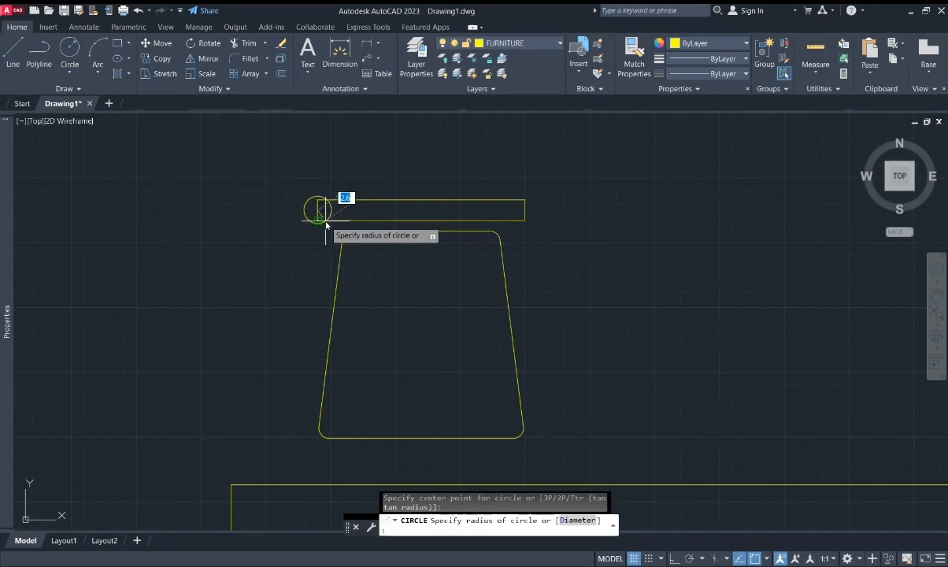
pyautogui.click(326, 225)
pyautogui.press('Return')
pyautogui.click(525, 211)
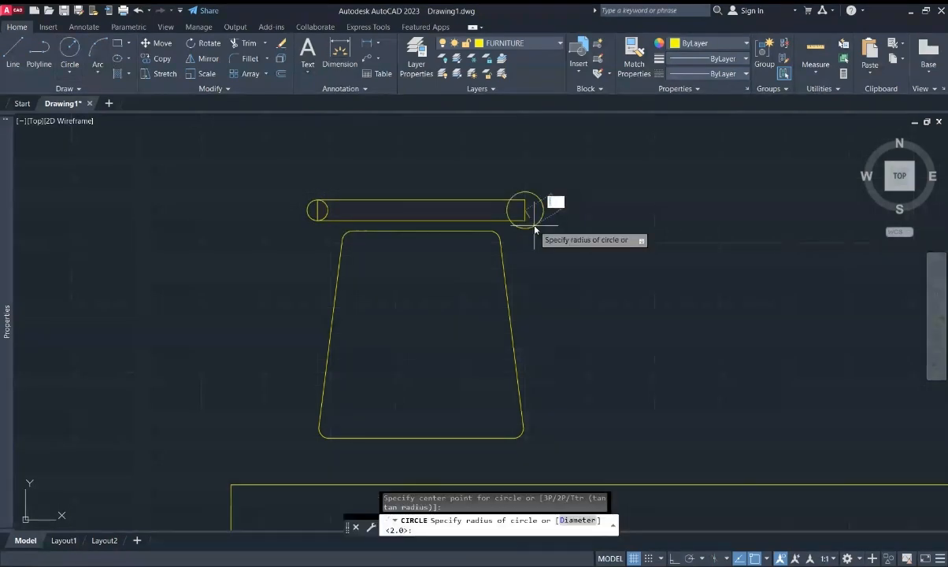
pyautogui.press('Return')
# - Draw a shallow arc bulging toward the seat between the lower ends of the chair's backrest
pyautogui.scroll(2, 402, 232)
pyautogui.write('a')
pyautogui.press('Return')
pyautogui.click(268, 213)
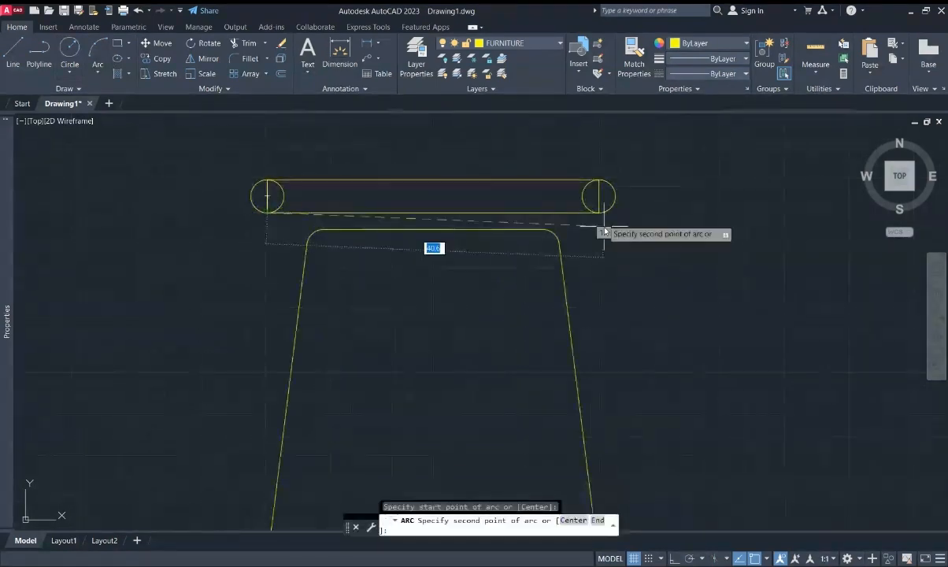
pyautogui.click(597, 214)
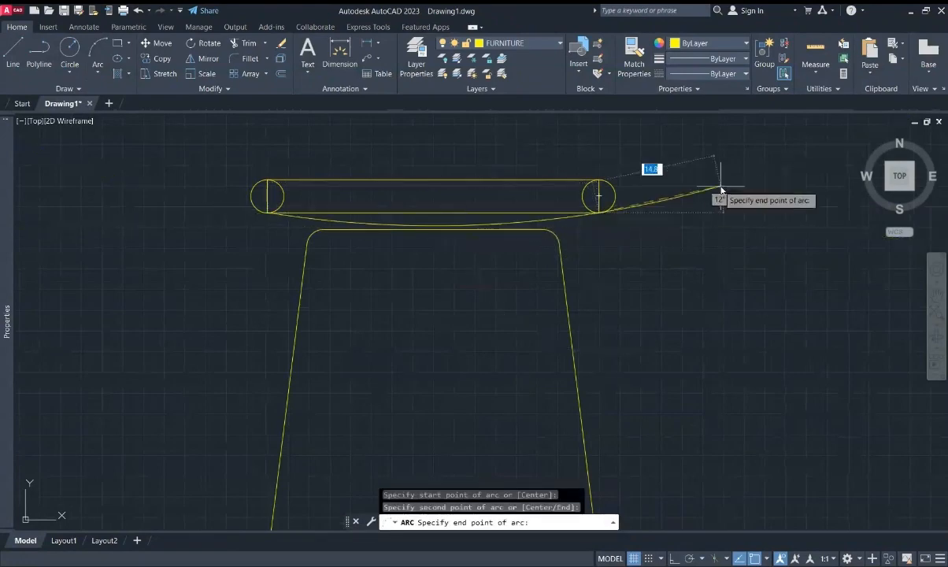
pyautogui.click(697, 187)
# - Trim the backrest's short end lines inside the two end circles
pyautogui.write('tr')
pyautogui.press('Return')
pyautogui.click(474, 203)
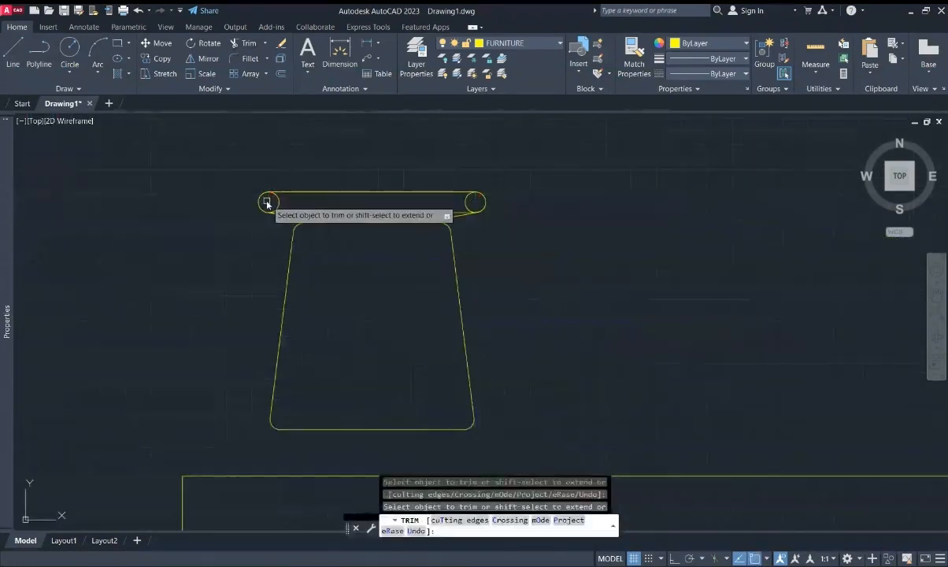
pyautogui.press('Escape')
# - Group the chair's parts and shift the chair slightly right along the dining table's upper side
pyautogui.scroll(-2, 394, 283)
pyautogui.click(478, 384)
pyautogui.click(296, 211)
pyautogui.hotkey('ctrl', 'shift', 'g')
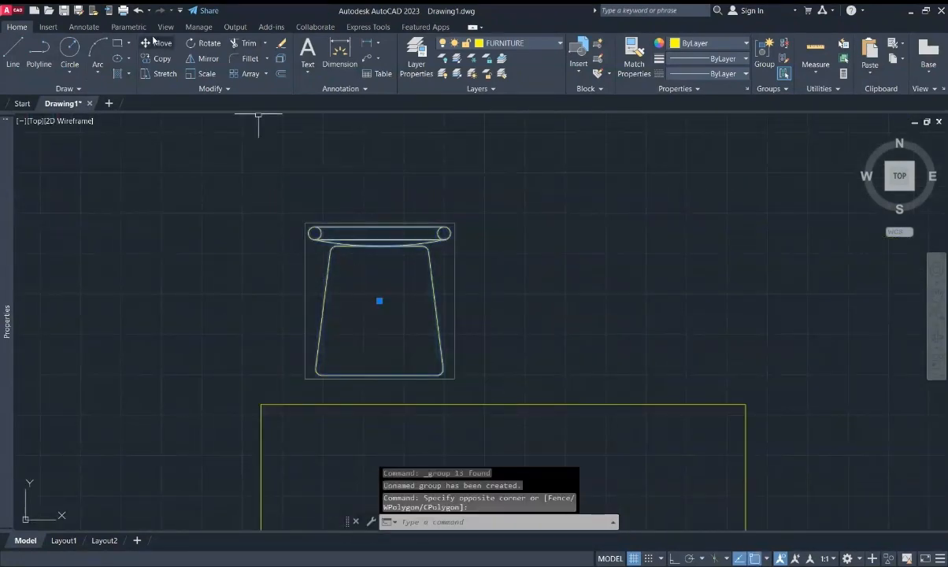
pyautogui.click(157, 42)
pyautogui.click(381, 374)
pyautogui.click(390, 375)
pyautogui.scroll(-2, 392, 371)
# - Mirror the chair about the midpoint of the dining table's upper edge to add a second chair
pyautogui.click(430, 365)
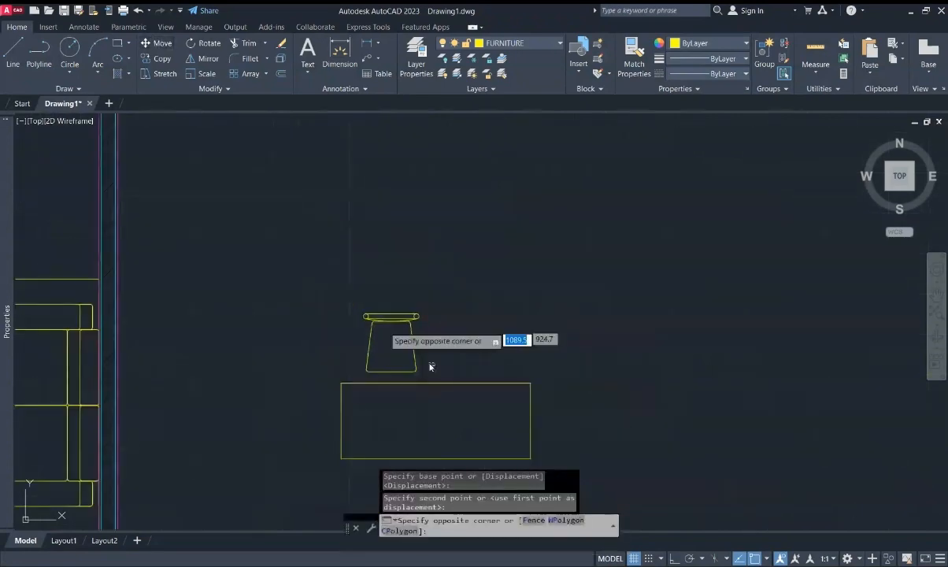
pyautogui.click(383, 321)
pyautogui.click(204, 58)
pyautogui.click(435, 384)
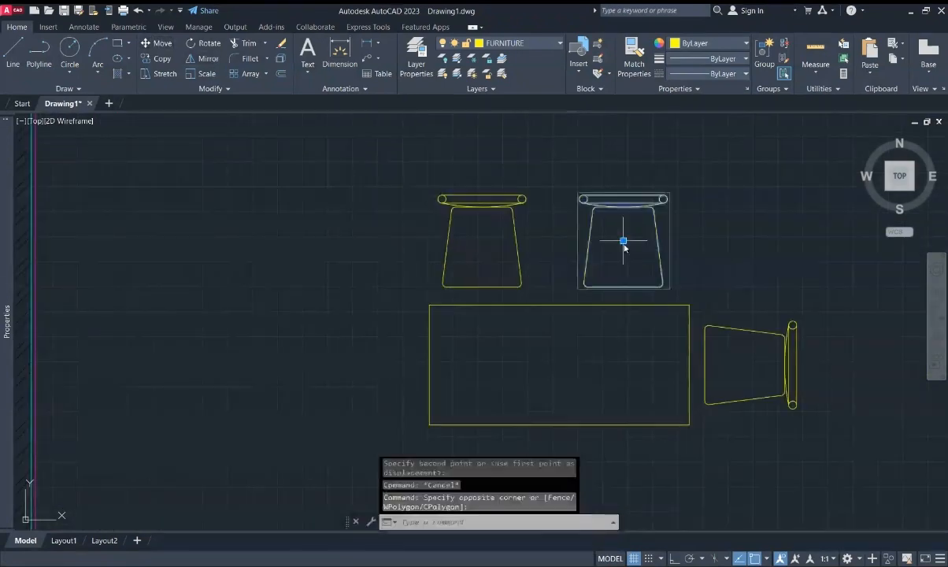
# - Bring the second upper chair closer to the first and move both into a centred position along the table's upper edge
pyautogui.click(601, 242)
pyautogui.press('Escape')
pyautogui.moveTo(641, 247); pyautogui.dragTo(434, 192)
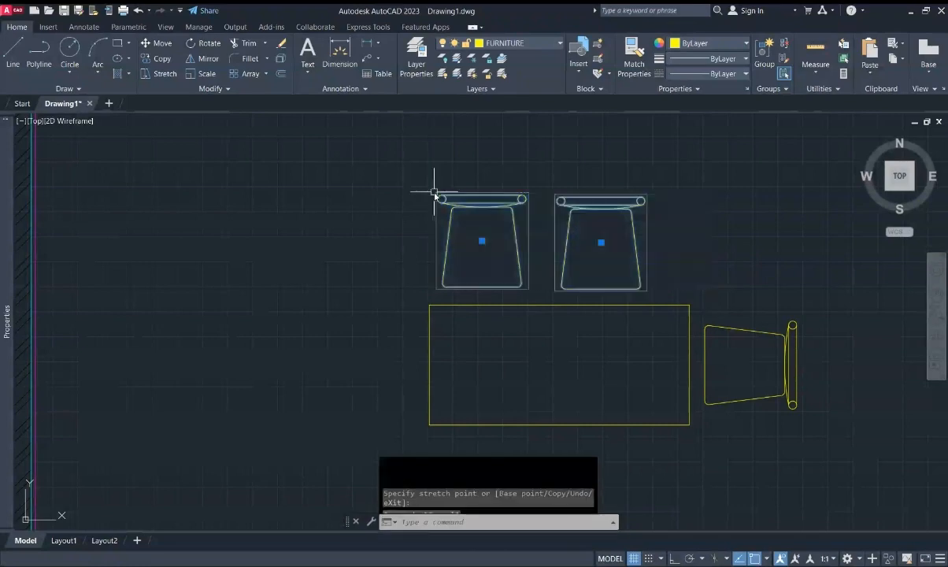
pyautogui.click(161, 44)
pyautogui.click(562, 286)
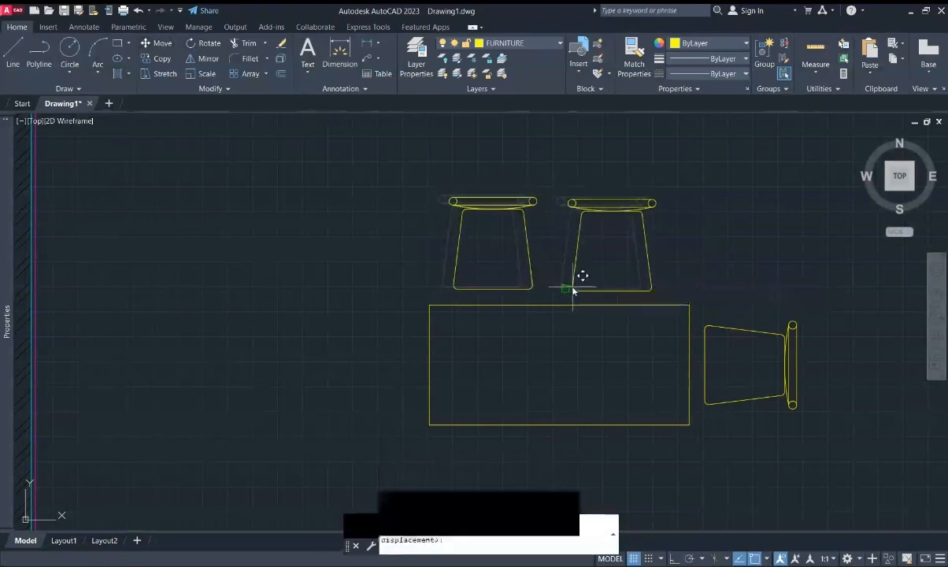
pyautogui.scroll(3, 302, 281)
pyautogui.scroll(-5, 504, 385)
pyautogui.press('Escape')
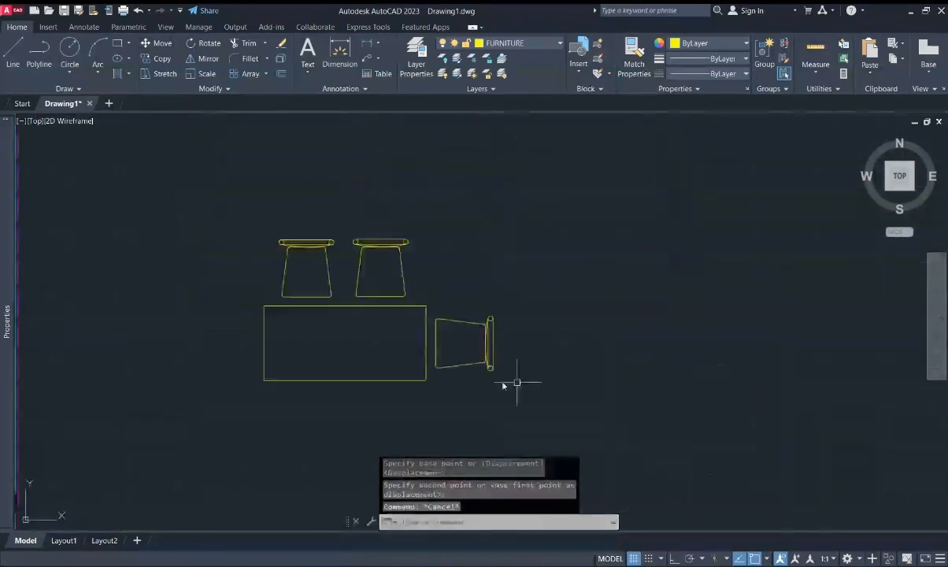
# - Group the dining table with its three chairs
pyautogui.click(527, 383)
pyautogui.click(178, 194)
pyautogui.click(764, 53)
# - Move the dining set into the house above the rug, with the end chair beside the right exterior wall
pyautogui.moveTo(319, 353); pyautogui.dragTo(467, 355, button='middle')
pyautogui.click(668, 443)
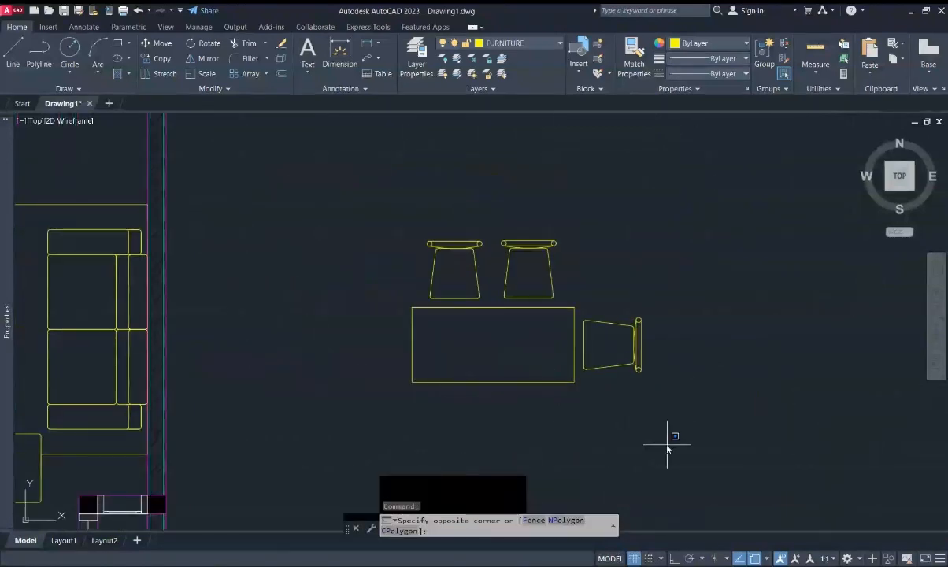
pyautogui.click(520, 271)
pyautogui.click(526, 312)
pyautogui.scroll(-2, 445, 279)
pyautogui.moveTo(453, 285); pyautogui.dragTo(646, 307, button='middle')
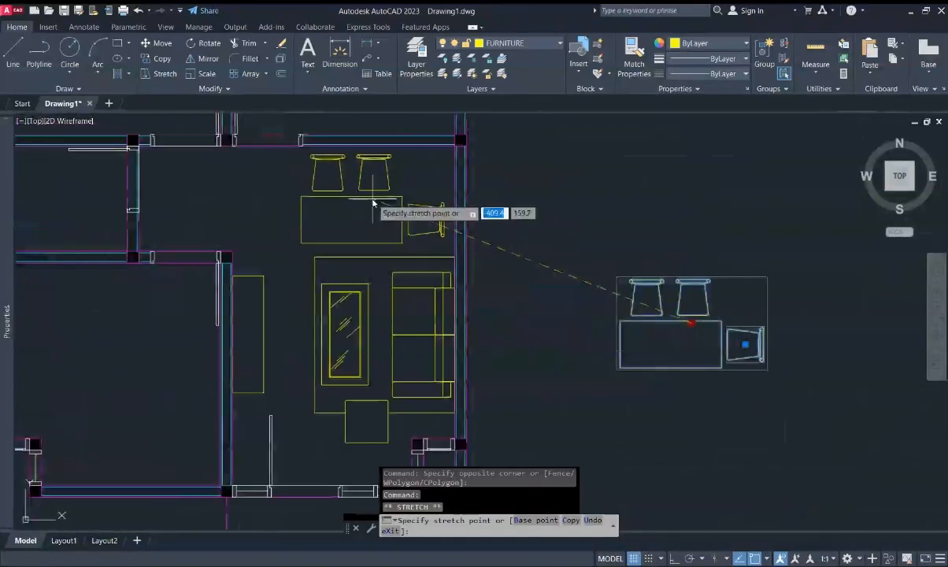
pyautogui.click(382, 195)
pyautogui.press('Escape')
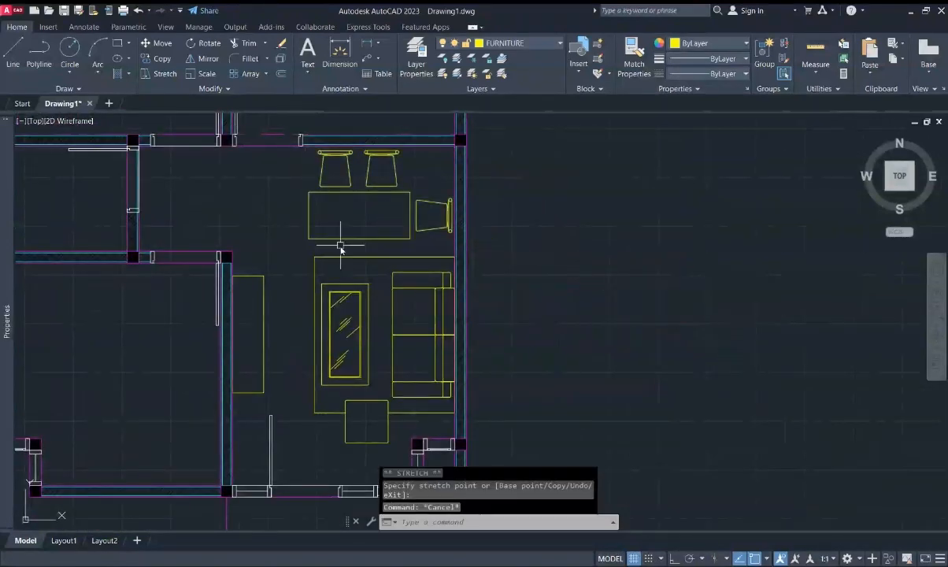
# - Draw a 120 by 200 cm bed rectangle in the lower-left bedroom
pyautogui.moveTo(334, 273); pyautogui.dragTo(440, 286, button='middle')
pyautogui.moveTo(437, 250); pyautogui.dragTo(549, 131, button='middle')
pyautogui.write('rec')
pyautogui.press('Return')
pyautogui.click(278, 209)
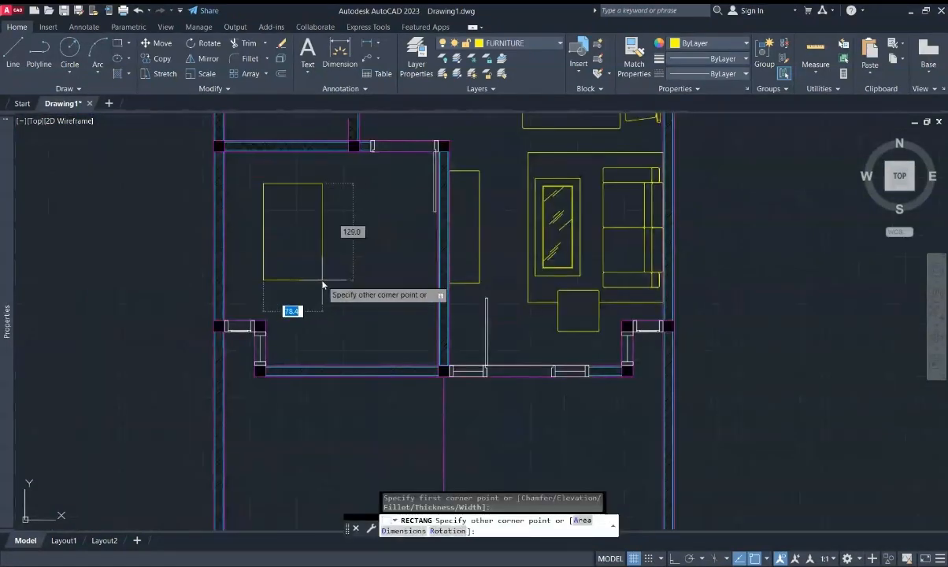
pyautogui.write('120')
pyautogui.press('Tab')
pyautogui.write('200')
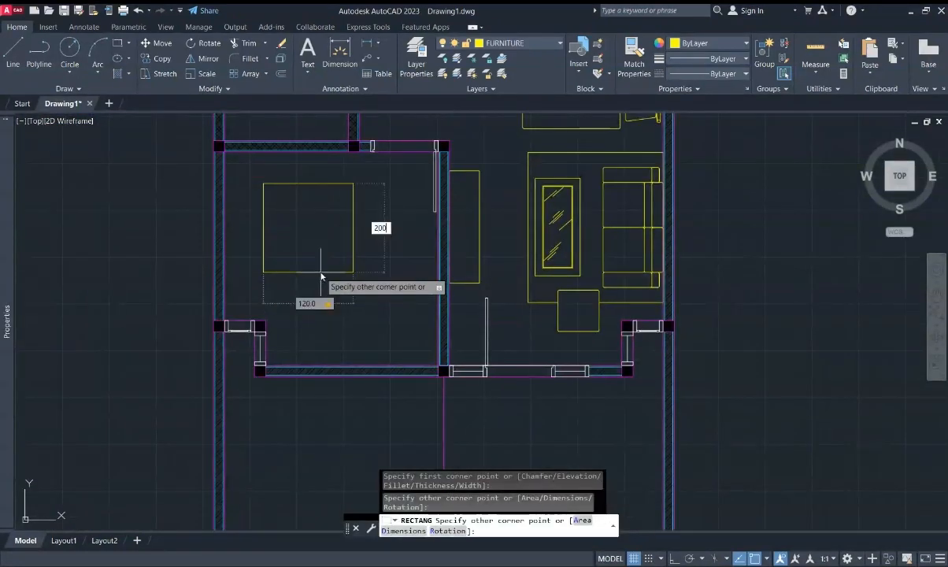
# - Draw a 140 cm long blanket rectangle across the bed's full width, starting from the bed's lower-right corner
pyautogui.moveTo(321, 273); pyautogui.dragTo(493, 311, button='middle')
pyautogui.write('rec')
pyautogui.press('Return')
pyautogui.click(502, 349)
pyautogui.press('Tab')
pyautogui.write('140')
pyautogui.press('Return')
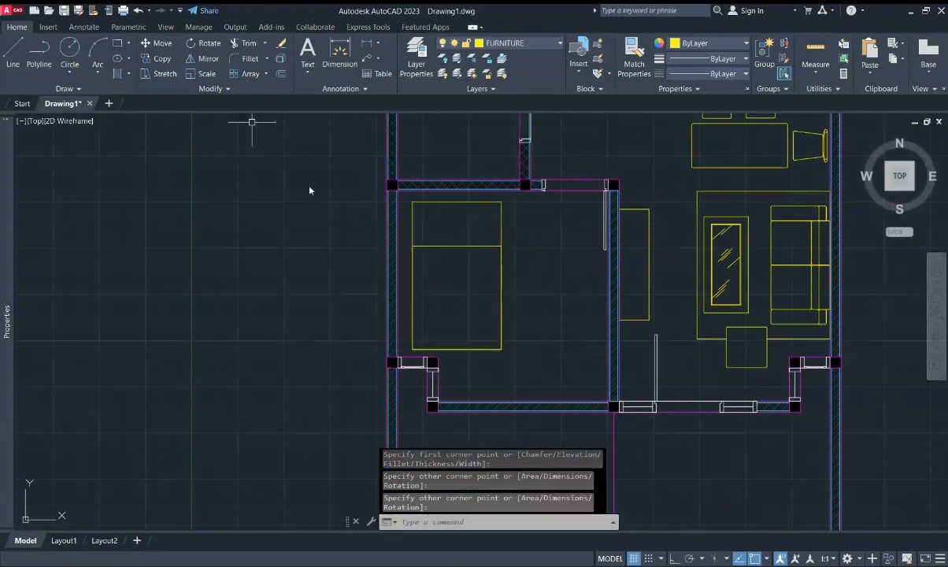
# - Draw a triangular fold at the blanket's upper-left corner and trim the blanket's outline beyond the fold
pyautogui.scroll(4, 427, 271)
pyautogui.click(438, 240)
pyautogui.moveTo(393, 285); pyautogui.dragTo(463, 359, button='middle')
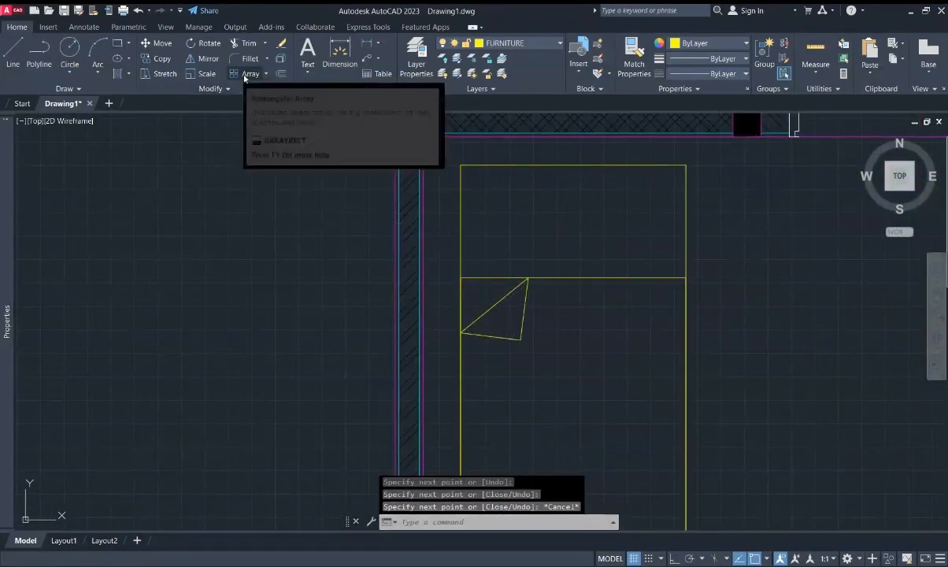
pyautogui.click(246, 45)
pyautogui.click(490, 298)
pyautogui.click(493, 247)
pyautogui.press('Escape')
# - Draw a 60 by 40 cm pillow rectangle on the bed above the blanket
pyautogui.moveTo(493, 245); pyautogui.dragTo(384, 319, button='middle')
pyautogui.write('rec')
pyautogui.press('Return')
pyautogui.click(400, 278)
pyautogui.write('4')
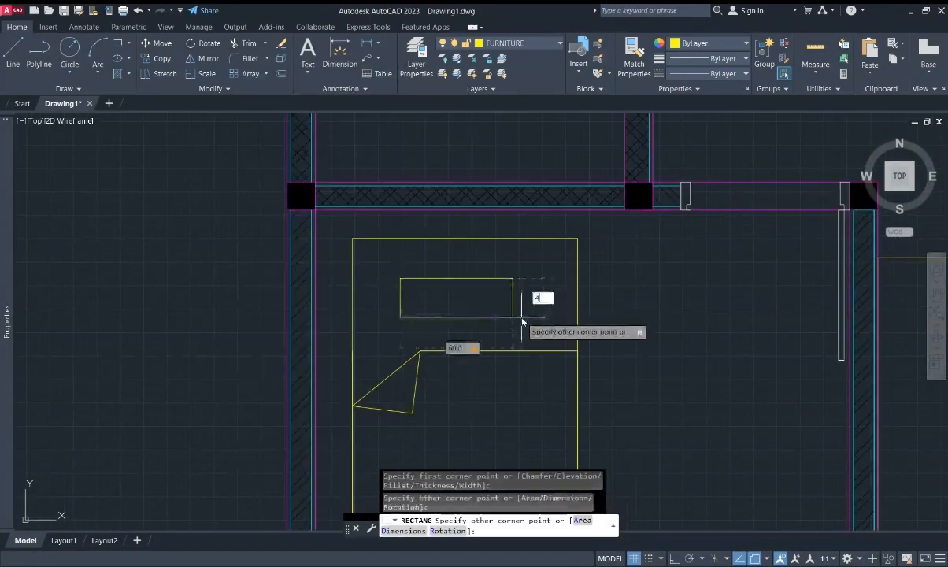
pyautogui.write('0')
pyautogui.press('Return')
# - Move the pillow to the bed's centreline, about 12 cm below the bed's upper edge
pyautogui.click(532, 332)
pyautogui.click(496, 305)
pyautogui.write('m')
pyautogui.press('Return')
pyautogui.click(457, 278)
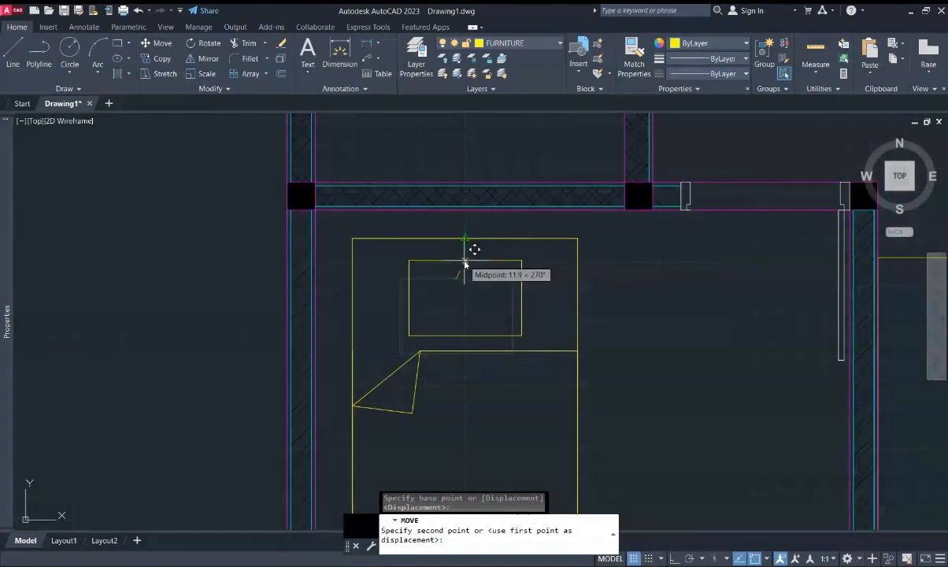
pyautogui.click(465, 260)
pyautogui.moveTo(510, 422); pyautogui.dragTo(484, 290, button='middle')
pyautogui.moveTo(441, 251); pyautogui.dragTo(441, 334, button='middle')
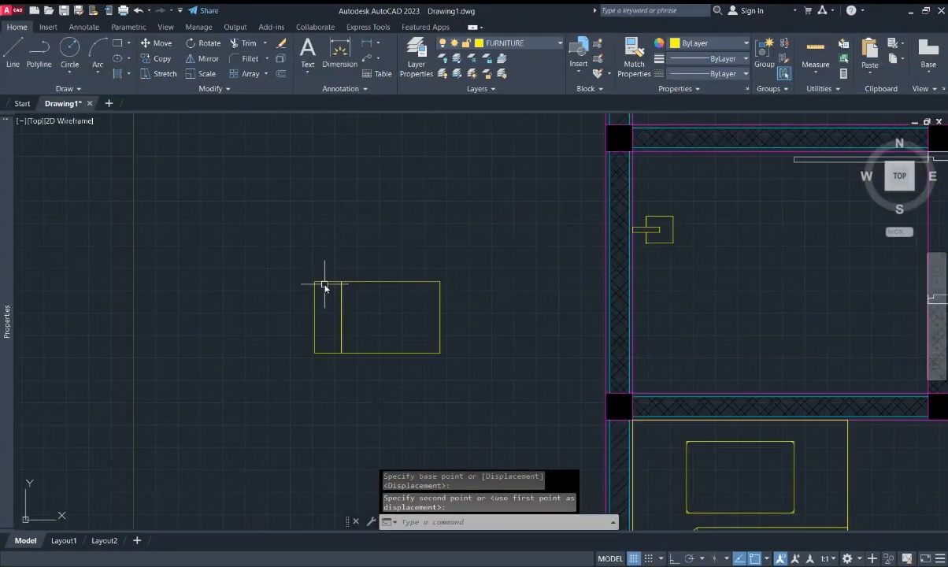
pyautogui.write('rec')
pyautogui.press('Return')
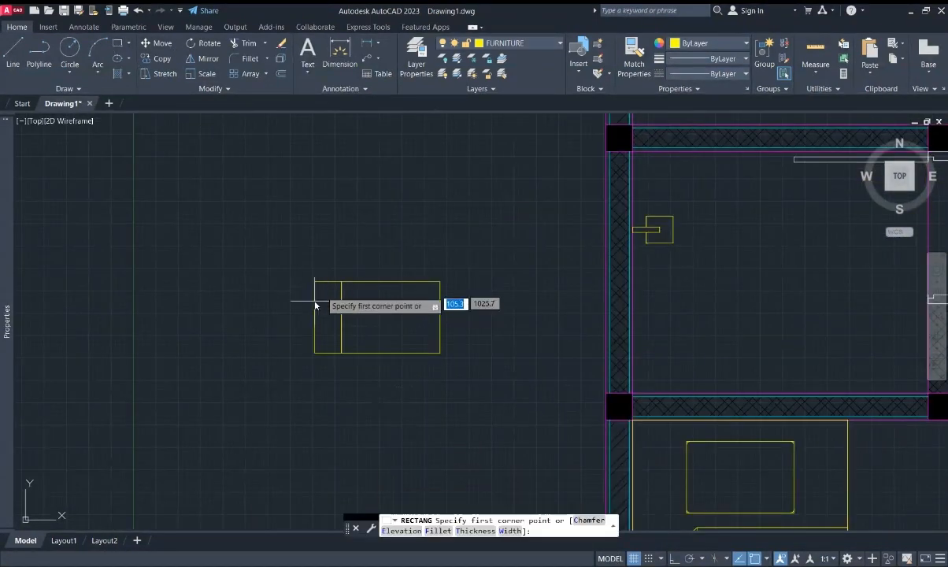
pyautogui.click(313, 281)
pyautogui.press('Escape')
pyautogui.click(139, 10)
pyautogui.click(159, 10)
# - Draw a 10 cm wide rectangle on the bowl side of the toilet's tank, spanning the toilet's full width
pyautogui.write('rec')
pyautogui.press('Return')
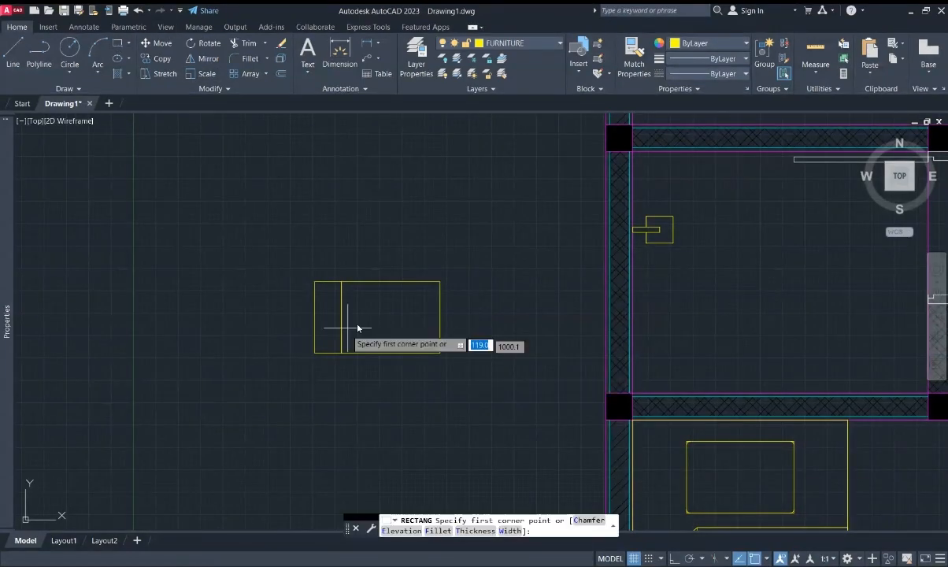
pyautogui.click(341, 353)
pyautogui.write('10')
pyautogui.press('Tab')
pyautogui.click(340, 283)
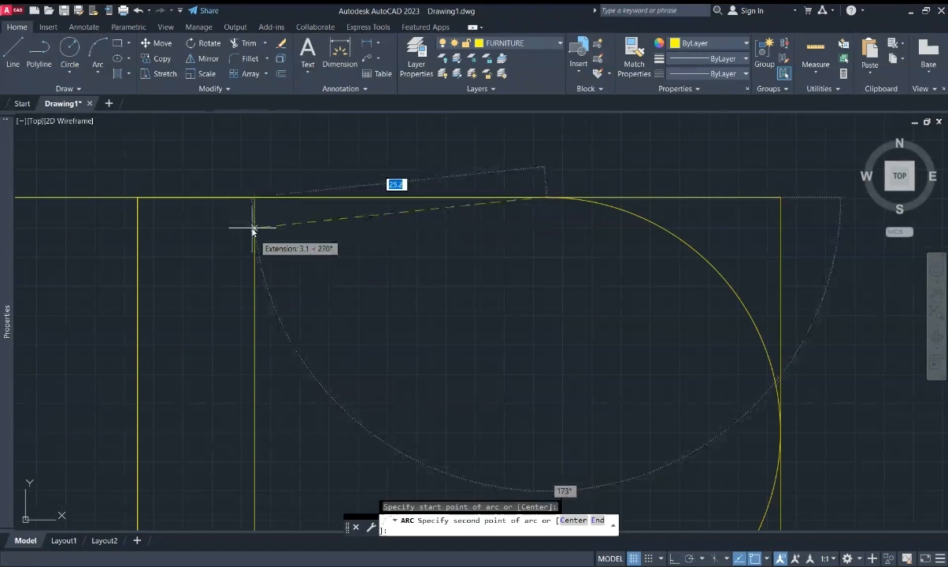
# - Try to draw a tapering side arc for the toilet bowl and trim the bowl's rectangle outside the curves
pyautogui.click(254, 234)
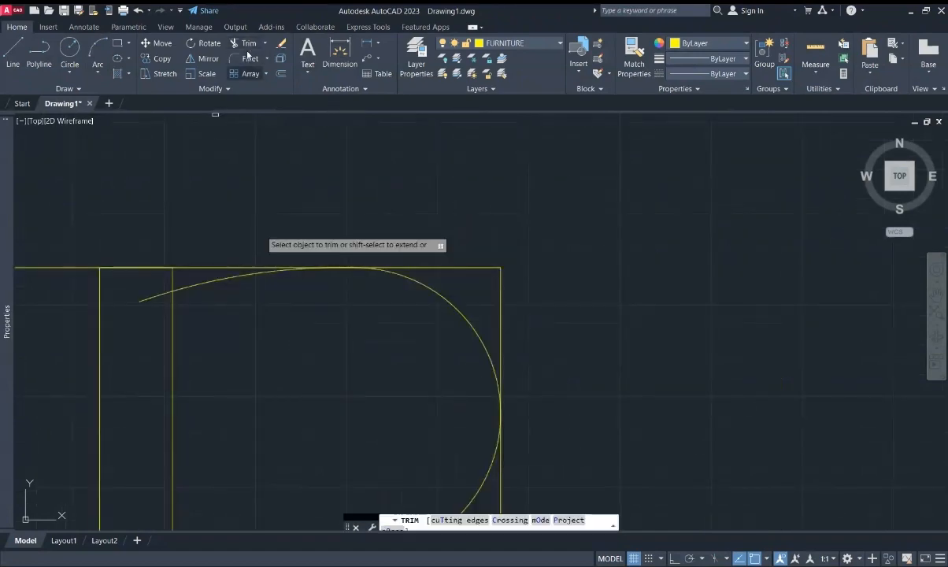
pyautogui.click(228, 252)
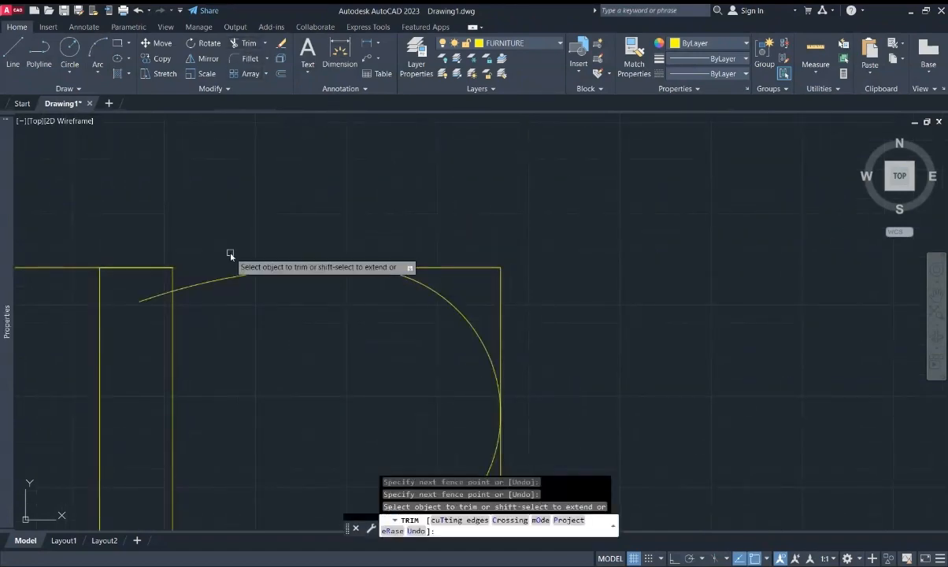
pyautogui.click(437, 275)
pyautogui.press('Return')
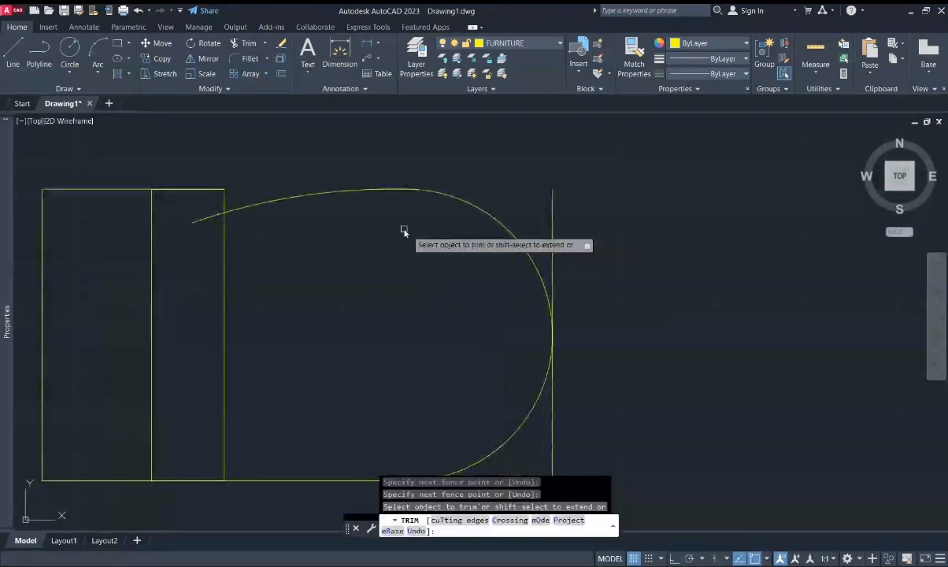
pyautogui.scroll(5, 364, 329)
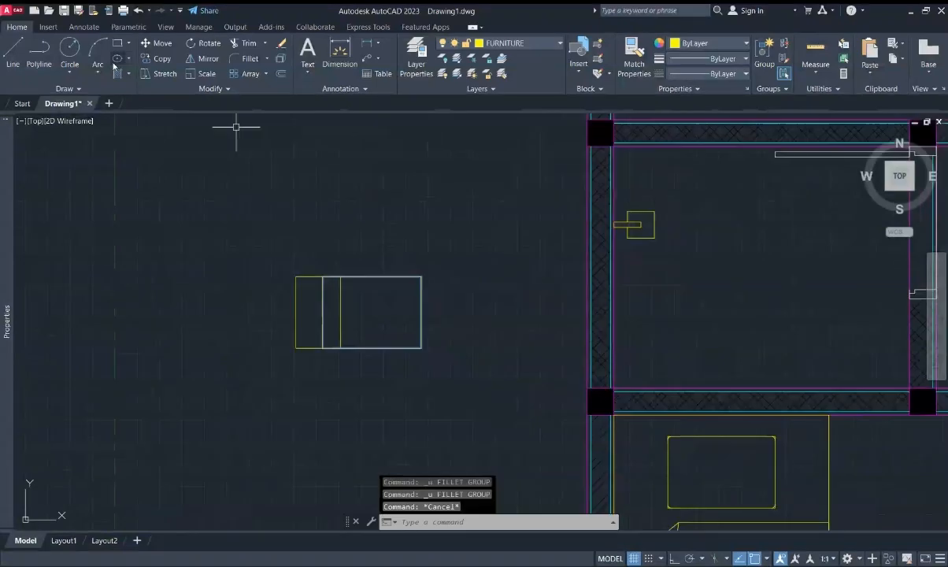
# - Draw an arc for the bowl's rounded front from the midpoint of the bowl rectangle's front edge through its upper edge
pyautogui.click(97, 52)
pyautogui.scroll(4, 400, 310)
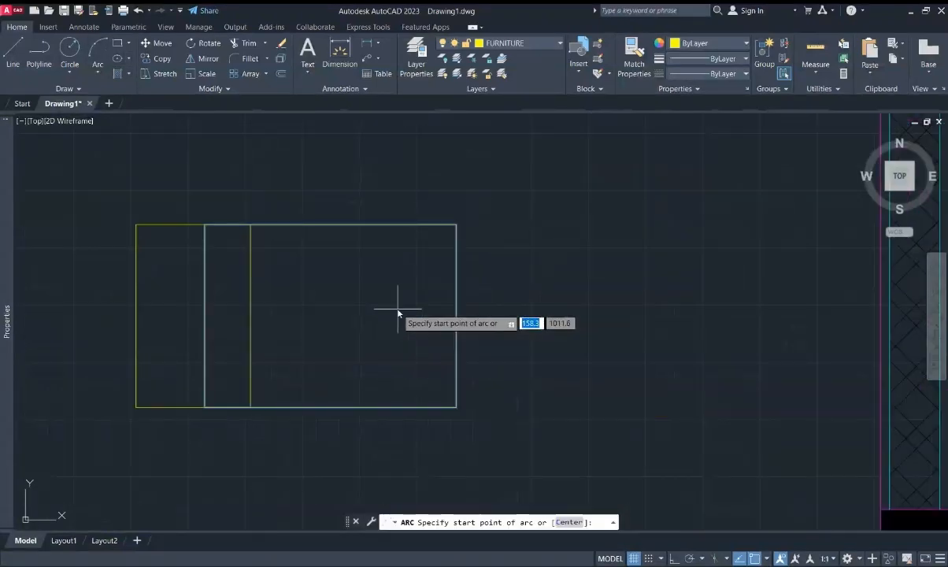
pyautogui.click(456, 315)
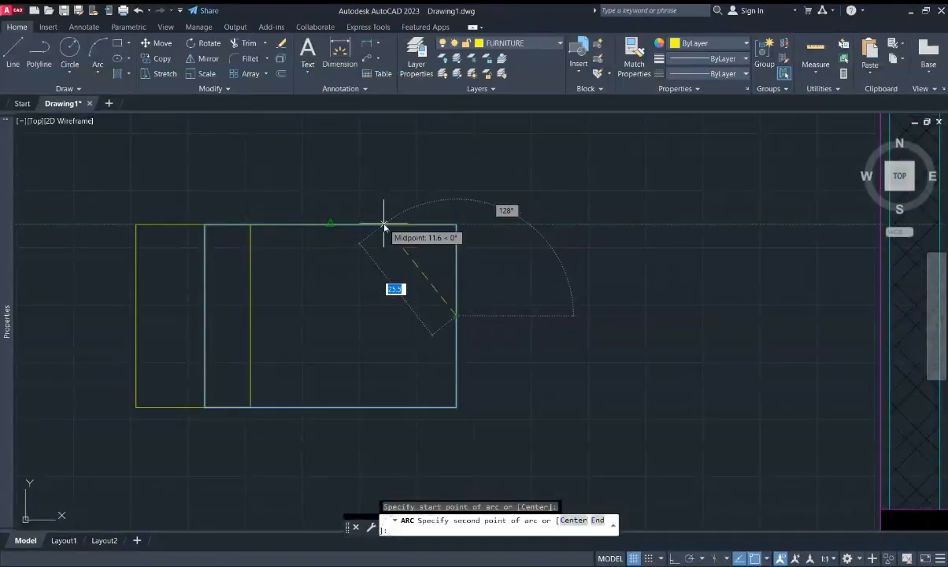
pyautogui.click(352, 227)
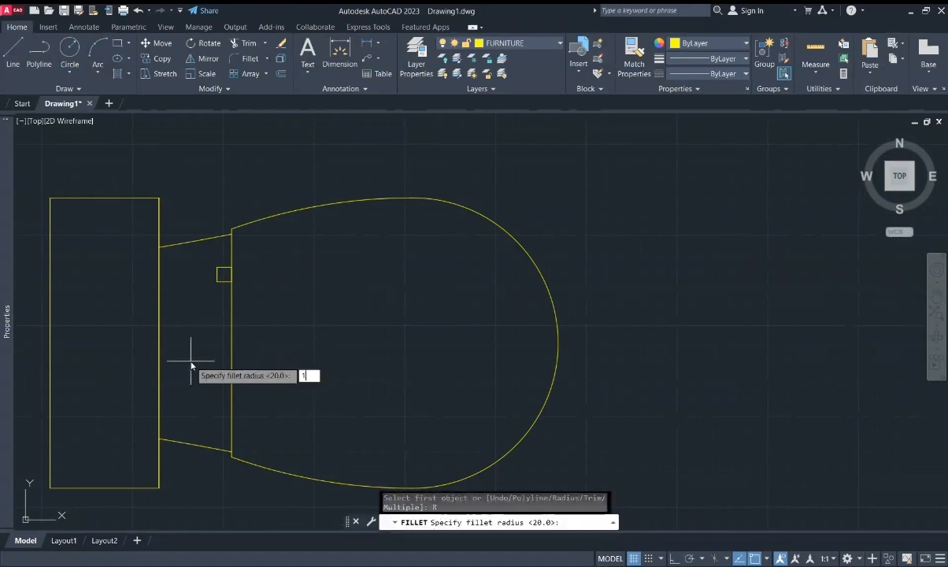
# - Fillet the outer corner of the small square seat hinge with a 1 cm radius
pyautogui.scroll(2, 213, 275)
pyautogui.click(195, 274)
pyautogui.click(204, 264)
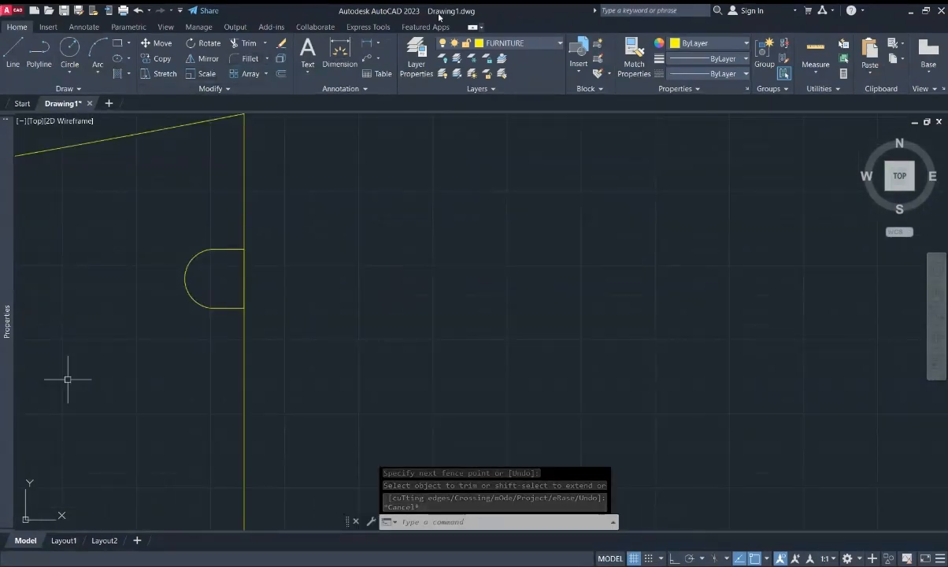
# - Mirror the rounded seat hinge across the toilet's horizontal centreline, keeping the original
pyautogui.scroll(2, 207, 320)
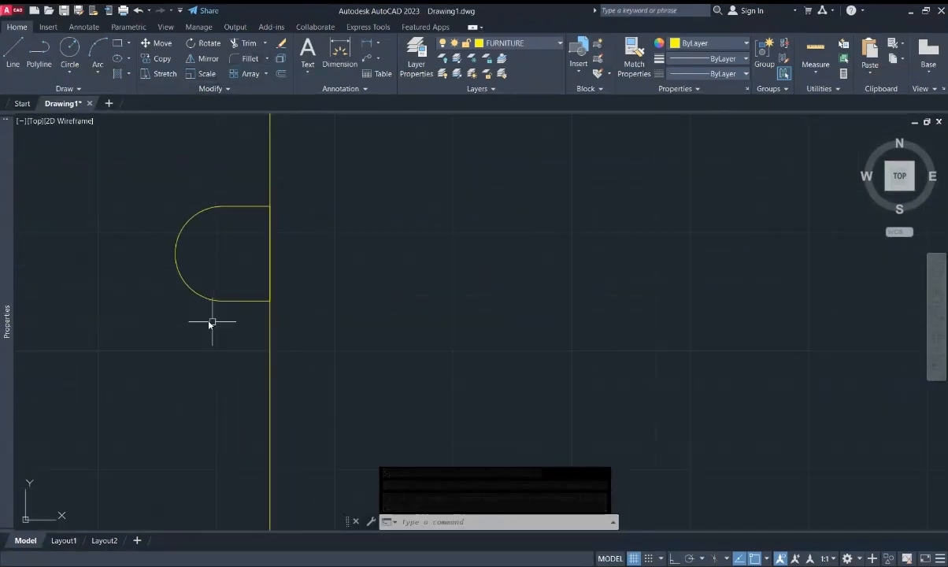
pyautogui.click(211, 322)
pyautogui.click(186, 176)
pyautogui.click(203, 59)
pyautogui.scroll(-6, 233, 264)
pyautogui.click(244, 349)
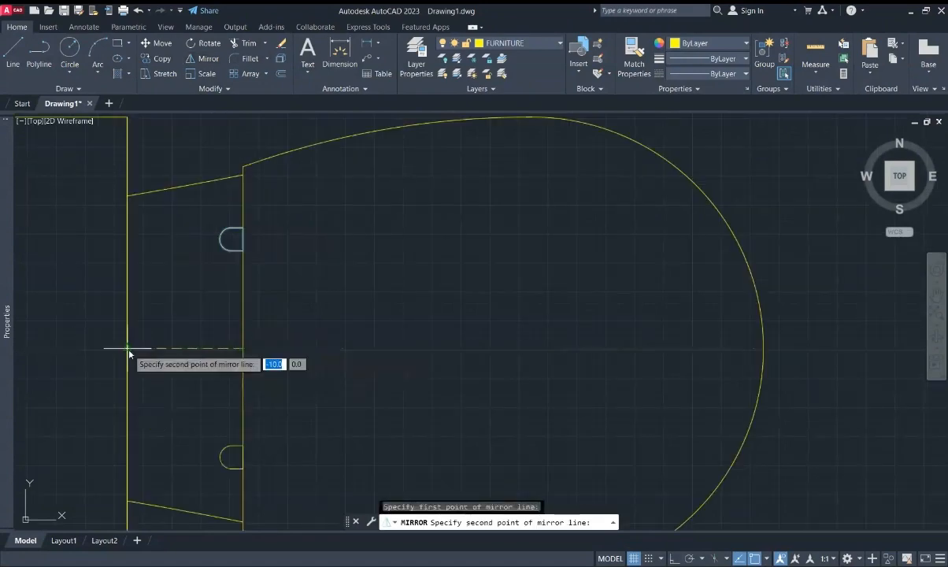
pyautogui.click(127, 348)
pyautogui.press('Return')
# - Fillet the toilet tank's two corners on its wall side
pyautogui.click(247, 60)
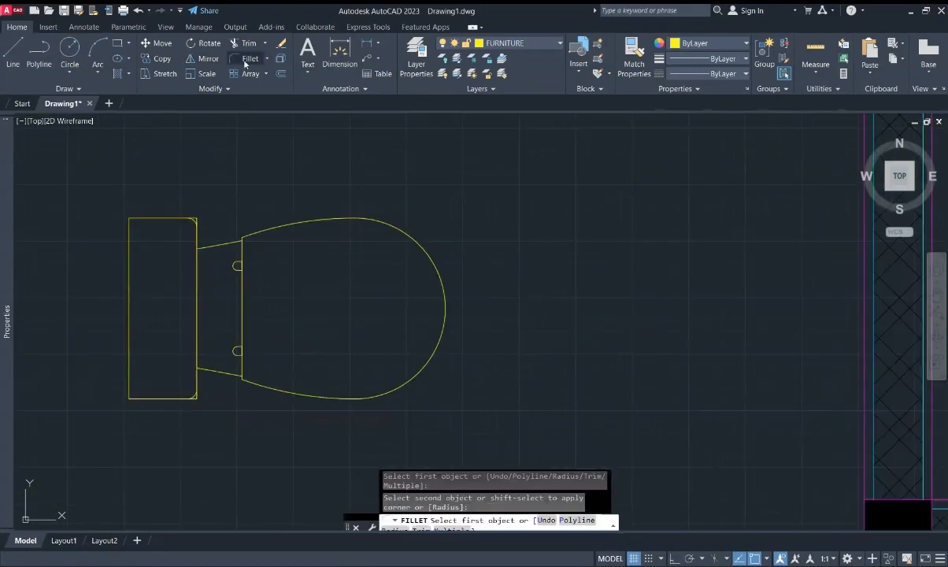
pyautogui.click(143, 217)
pyautogui.click(129, 236)
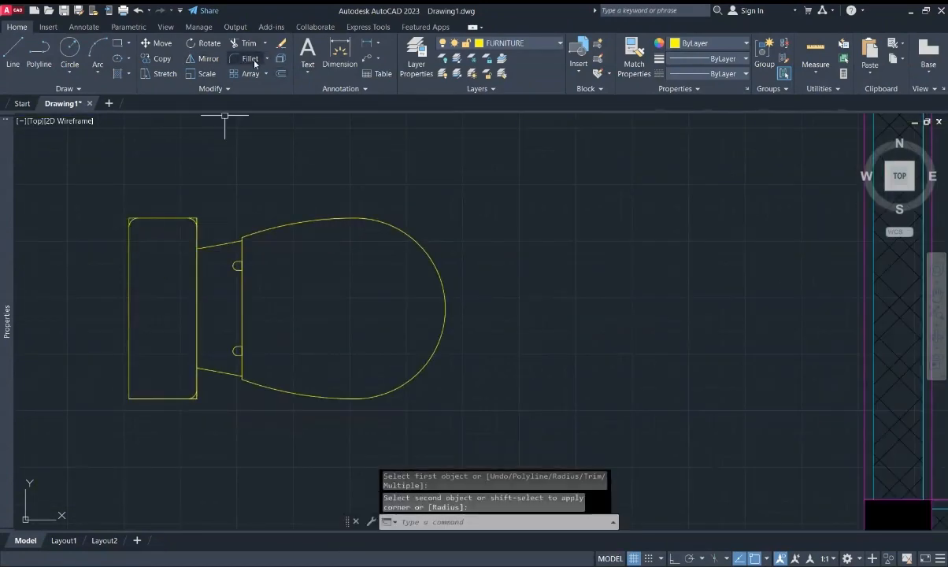
pyautogui.click(142, 400)
pyautogui.click(129, 387)
# - Trim the leftover square corners of the toilet tank outside the fillet arcs
pyautogui.scroll(6, 153, 403)
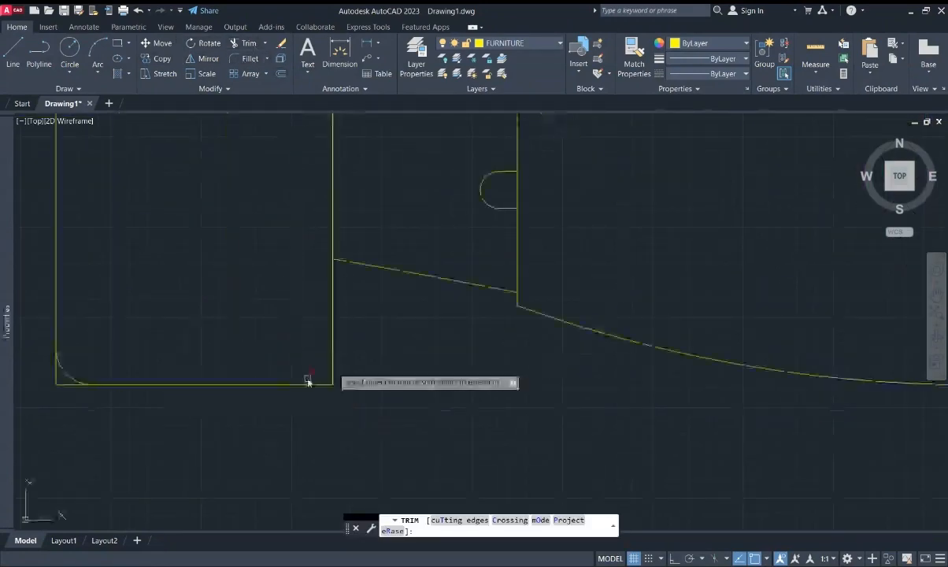
pyautogui.moveTo(348, 358); pyautogui.dragTo(321, 400)
pyautogui.moveTo(74, 392); pyautogui.dragTo(62, 375)
pyautogui.scroll(-6, 71, 384)
pyautogui.moveTo(159, 286); pyautogui.dragTo(177, 347, button='middle')
pyautogui.scroll(3, 126, 272)
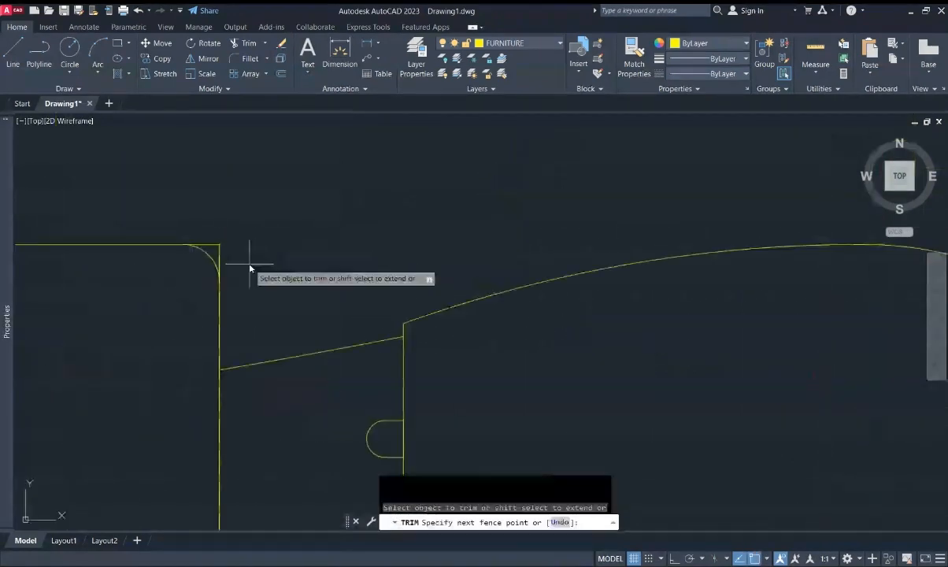
pyautogui.moveTo(250, 267); pyautogui.dragTo(160, 205)
pyautogui.scroll(-2, 168, 234)
pyautogui.scroll(2, 161, 268)
pyautogui.moveTo(207, 231); pyautogui.dragTo(160, 271)
pyautogui.scroll(-2, 161, 269)
# - Draw a flush-button circle at the tank's centre and group the whole toilet
pyautogui.write('c')
pyautogui.press('Return')
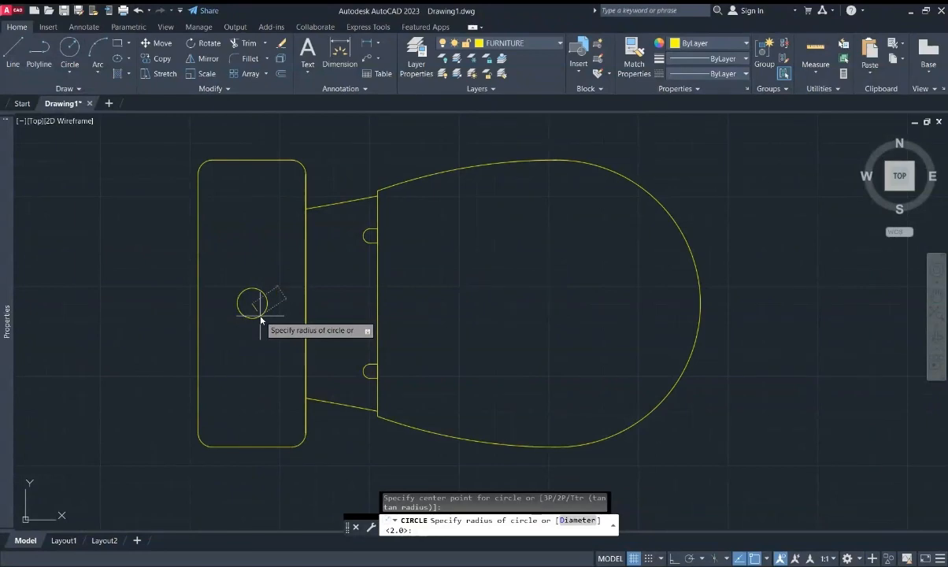
pyautogui.click(396, 396)
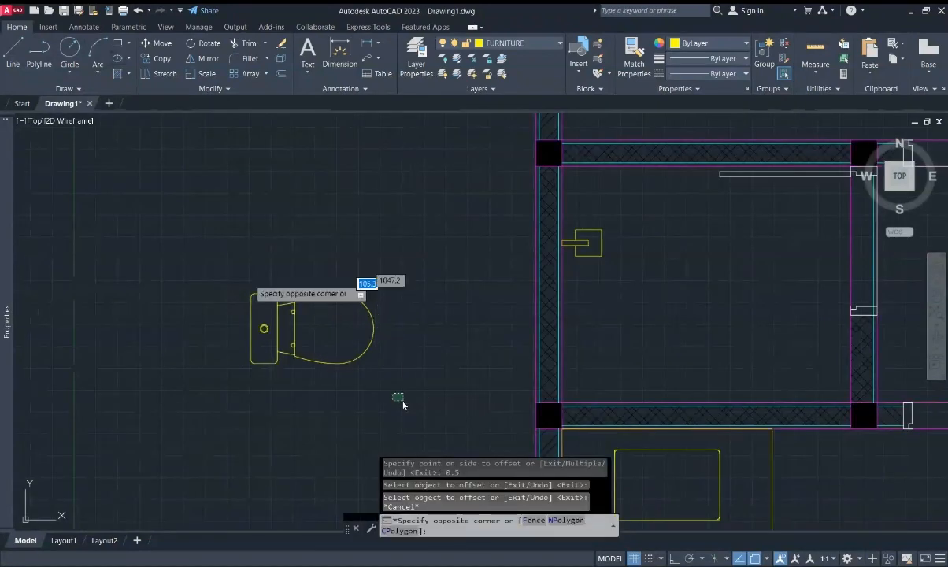
pyautogui.click(244, 275)
pyautogui.rightClick(309, 313)
pyautogui.moveTo(394, 191)
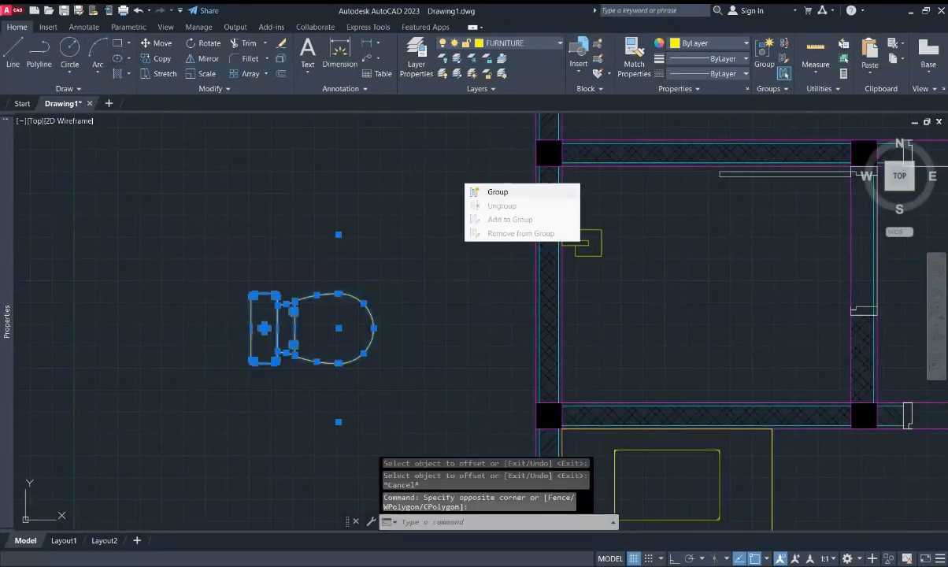
pyautogui.click(497, 192)
# - Move the toilet by the midpoint of its tank's back edge onto the bathroom's left wall, below the shower
pyautogui.click(162, 45)
pyautogui.scroll(5, 235, 326)
pyautogui.click(235, 325)
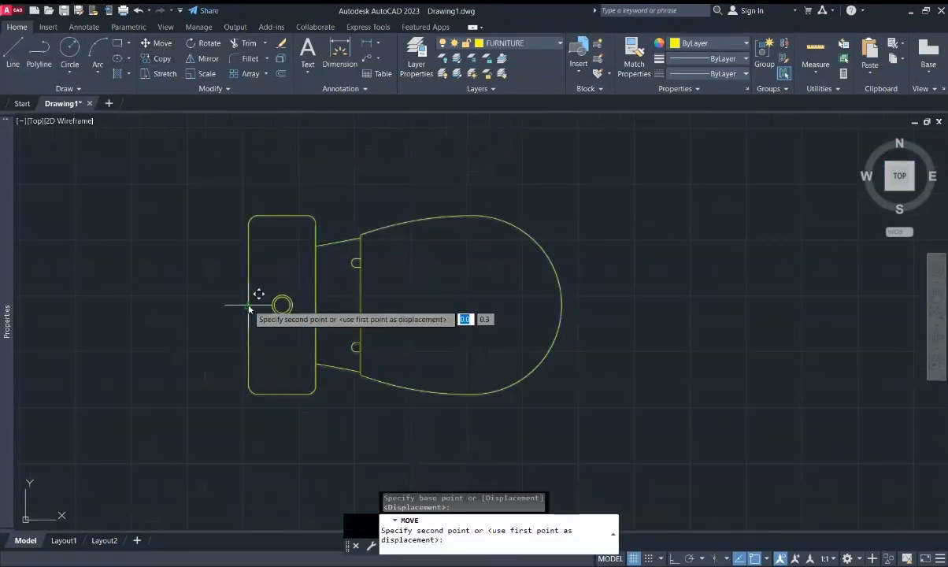
pyautogui.scroll(-5, 331, 311)
pyautogui.scroll(3, 311, 384)
pyautogui.moveTo(305, 392); pyautogui.dragTo(233, 362, button='middle')
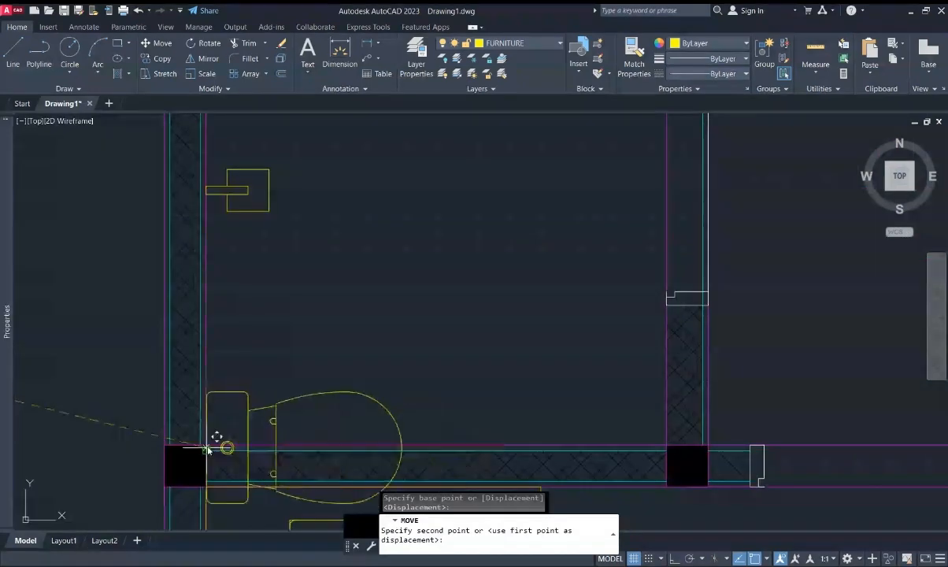
pyautogui.click(206, 342)
# - Draw a blanket rectangle about 130 by 160 cm over the double bed, beside the pillows
pyautogui.scroll(-5, 210, 331)
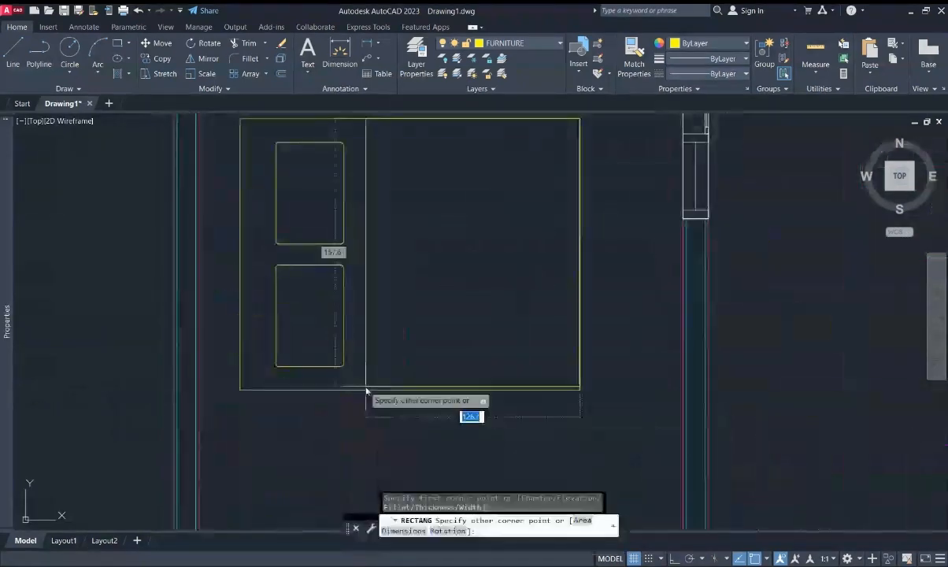
pyautogui.click(358, 390)
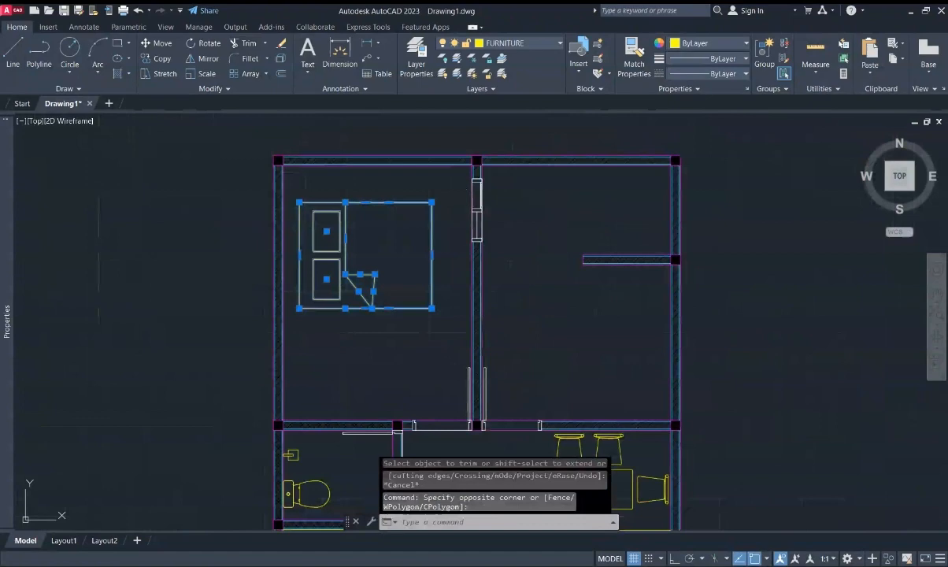
# - Group the double bed and move it against the left wall of the upper-left bedroom
pyautogui.click(343, 234)
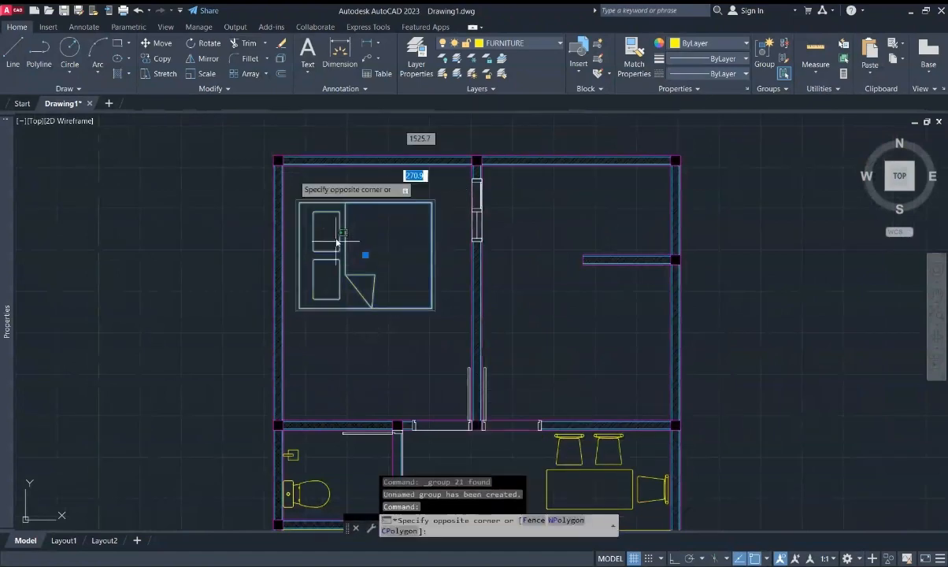
pyautogui.click(150, 45)
pyautogui.scroll(4, 265, 250)
pyautogui.click(265, 250)
# - Draw a 40 by 40 cm nightstand against the wall directly above the double bed
pyautogui.scroll(-7, 332, 127)
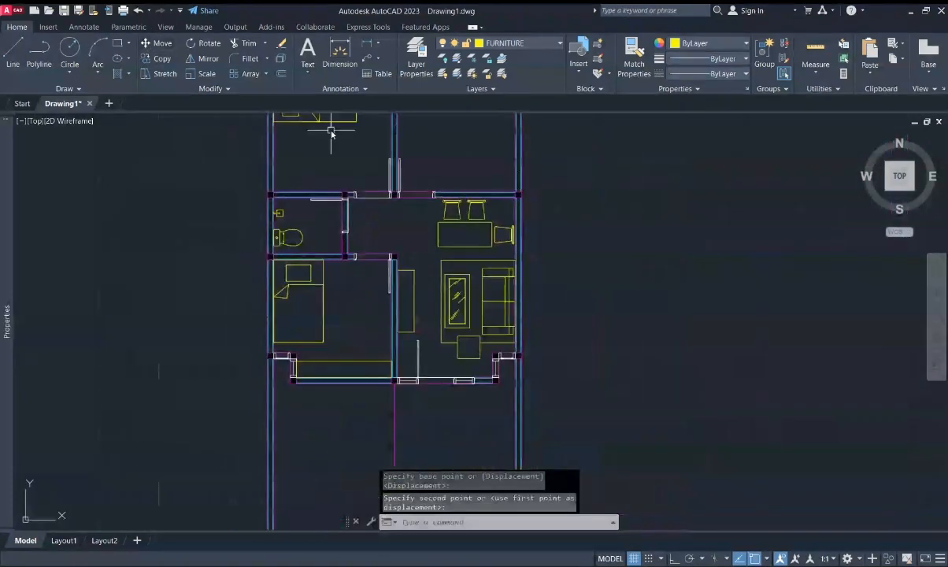
pyautogui.scroll(4, 323, 179)
pyautogui.moveTo(324, 180); pyautogui.dragTo(347, 317, button='middle')
pyautogui.click(117, 44)
pyautogui.scroll(2, 304, 210)
pyautogui.click(264, 238)
pyautogui.write('4')
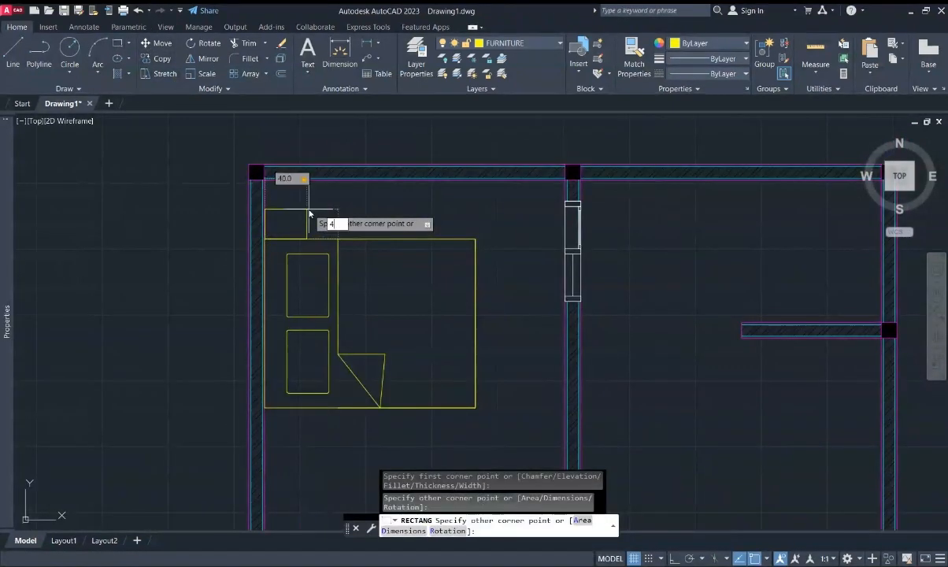
pyautogui.write('0')
pyautogui.press('Return')
# - Draw a matching 40 by 40 cm nightstand against the wall directly below the double bed
pyautogui.click(117, 43)
pyautogui.click(265, 408)
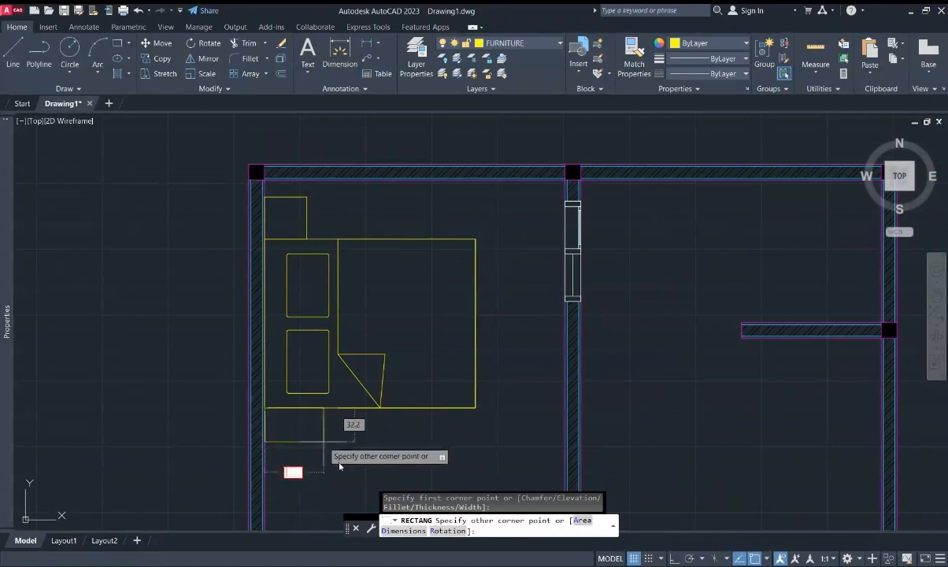
pyautogui.scroll(-2, 337, 469)
pyautogui.scroll(2, 334, 475)
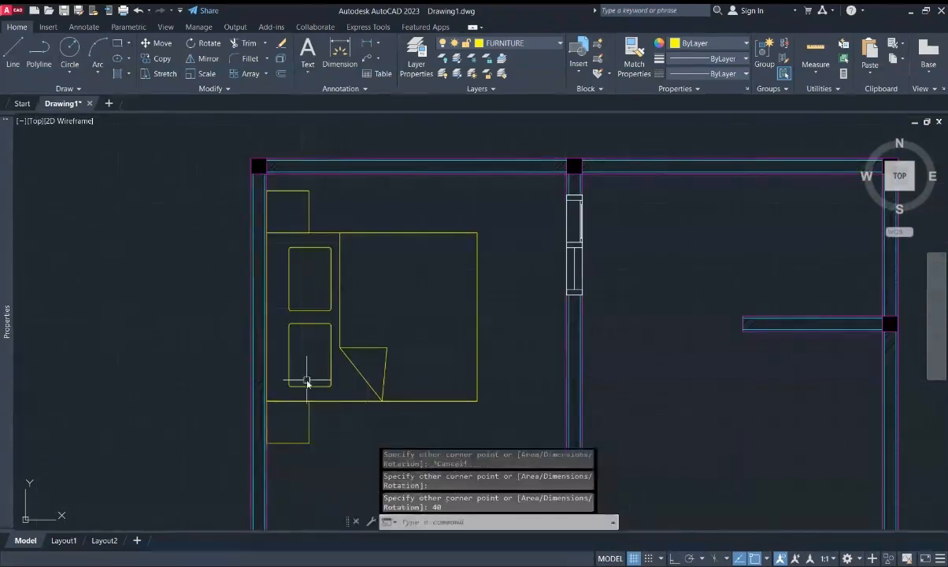
# - Move the double bed's pillows, blanket edge and fold about 10 cm towards the wall at the bed's head
pyautogui.moveTo(370, 363); pyautogui.dragTo(315, 295)
pyautogui.write('m')
pyautogui.click(330, 267)
pyautogui.click(320, 267)
pyautogui.scroll(-2, 270, 221)
# - Draw a lamp symbol centred on the upper nightstand: a 15 cm radius circle with two crossing diameter lines
pyautogui.scroll(4, 268, 150)
pyautogui.write('c')
pyautogui.click(371, 220)
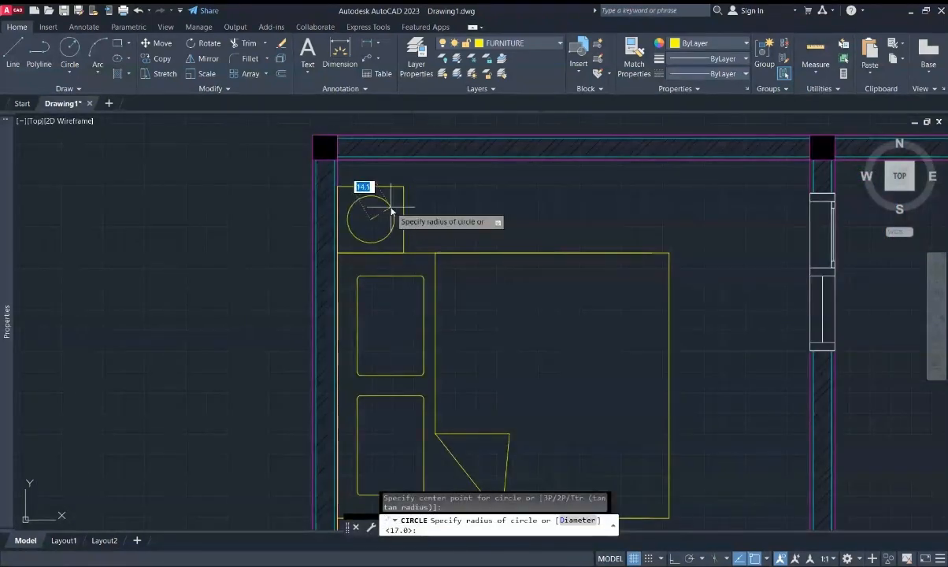
pyautogui.write('15')
pyautogui.press('Return')
pyautogui.scroll(2, 387, 199)
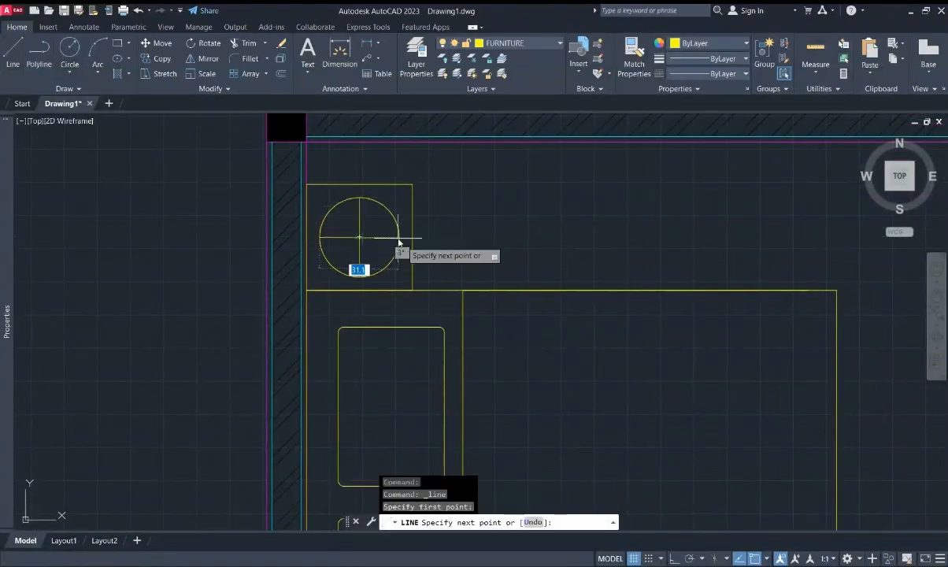
pyautogui.scroll(-5, 435, 308)
pyautogui.press('Escape')
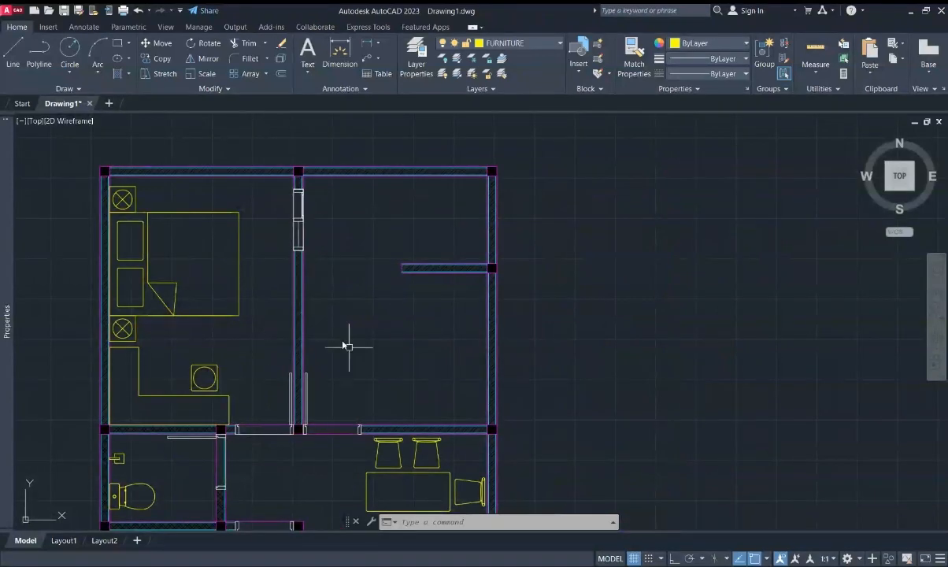
# - Draw 60 cm deep kitchen counter rectangles along the right outer wall, starting below the short partition wall
pyautogui.moveTo(388, 396); pyautogui.dragTo(559, 351, button='middle')
pyautogui.click(592, 262)
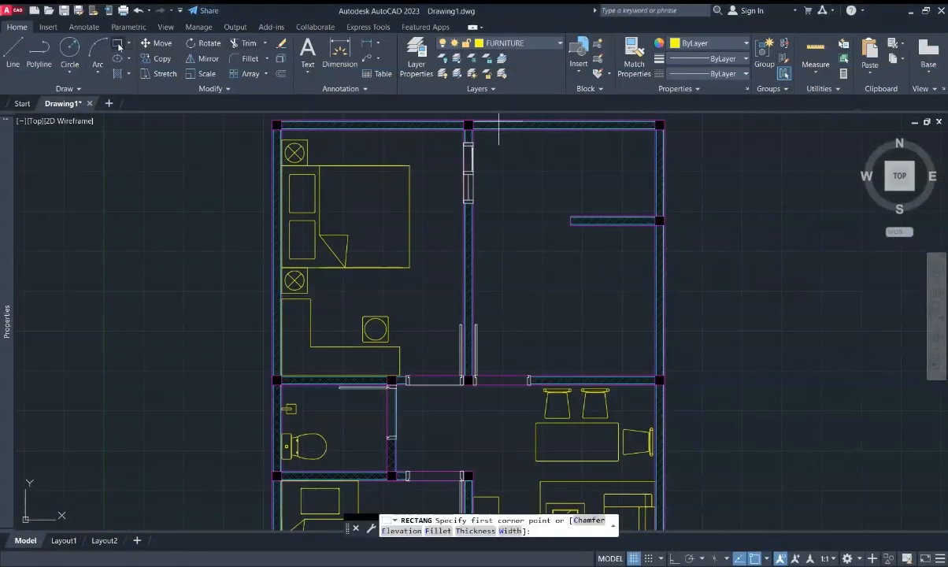
pyautogui.scroll(6, 646, 214)
pyautogui.click(642, 208)
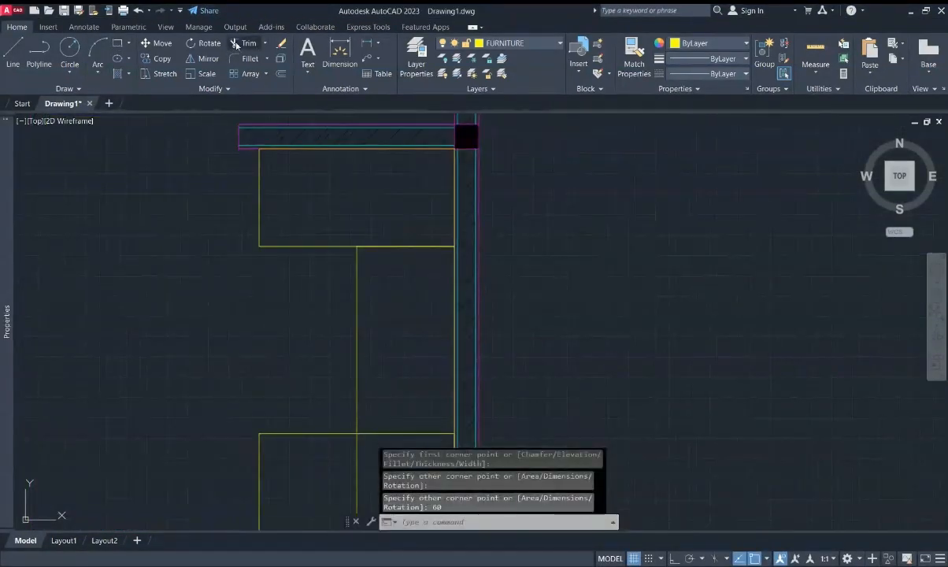
pyautogui.scroll(-5, 354, 182)
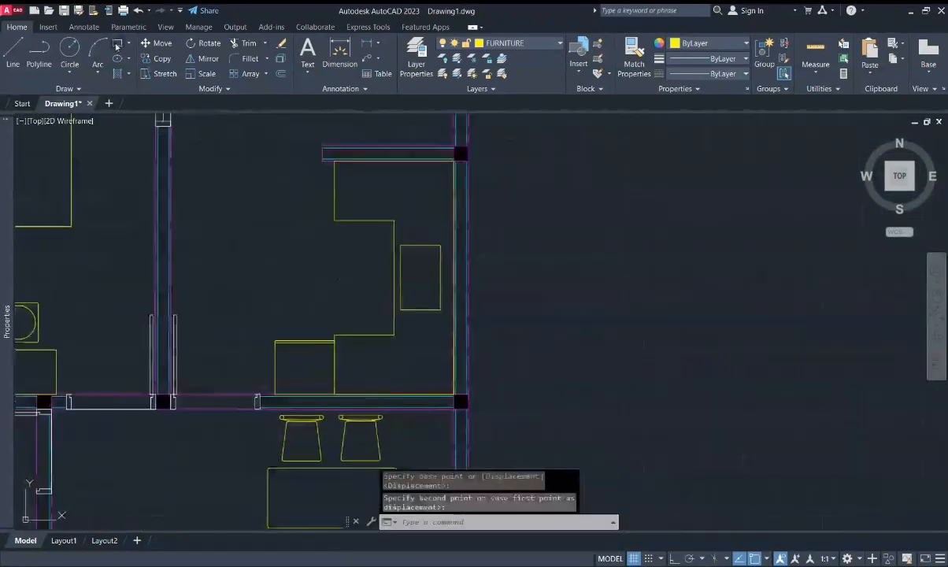
pyautogui.click(116, 45)
pyautogui.scroll(2, 311, 167)
pyautogui.click(357, 230)
pyautogui.press('Escape')
pyautogui.scroll(-4, 424, 201)
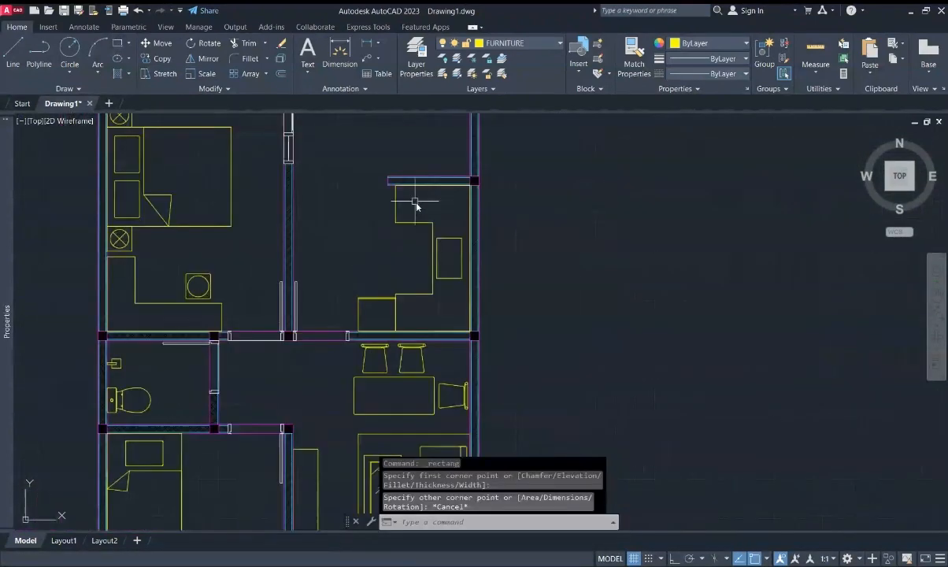
# - Draw a rectangle about 50 by 40 cm for the sink on the upper arm of the kitchen counter
pyautogui.click(117, 45)
pyautogui.scroll(2, 267, 160)
pyautogui.click(476, 247)
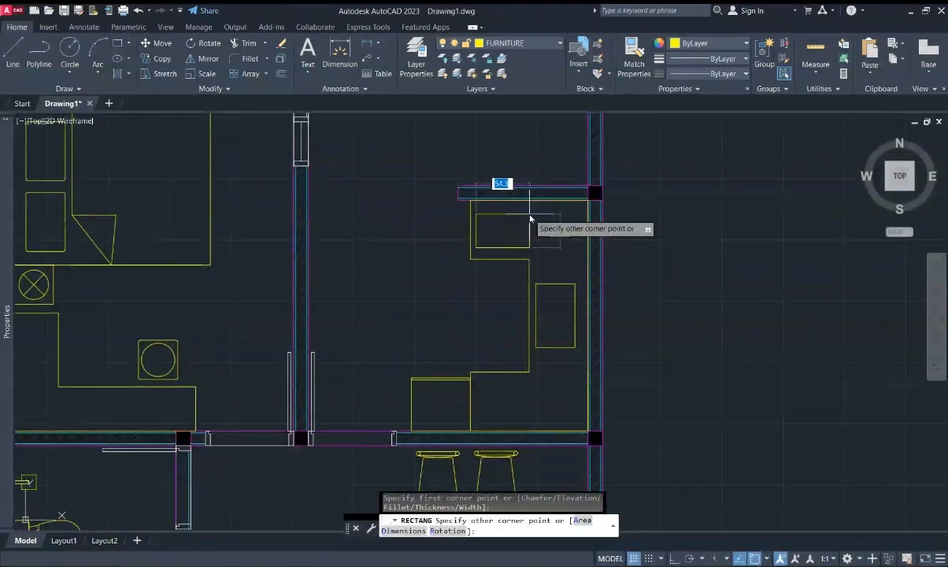
pyautogui.write('0')
pyautogui.press('Return')
# - Offset the kitchen sink rectangle 2 cm inwards and draw a 2 cm radius drain circle at its centre
pyautogui.moveTo(538, 230); pyautogui.dragTo(504, 224)
pyautogui.click(281, 73)
pyautogui.scroll(5, 496, 264)
pyautogui.write('2')
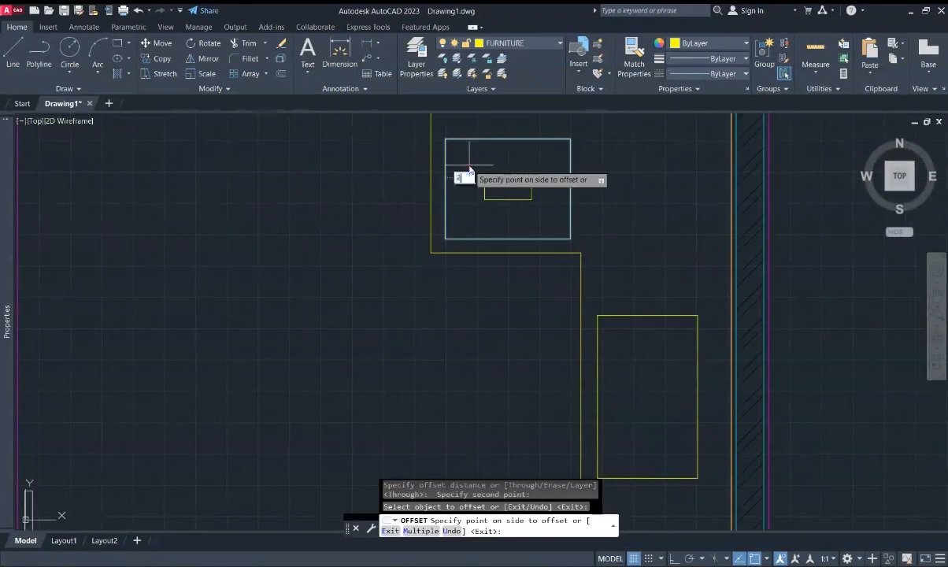
pyautogui.press('Return')
pyautogui.moveTo(495, 169); pyautogui.dragTo(490, 196, button='middle')
pyautogui.click(70, 52)
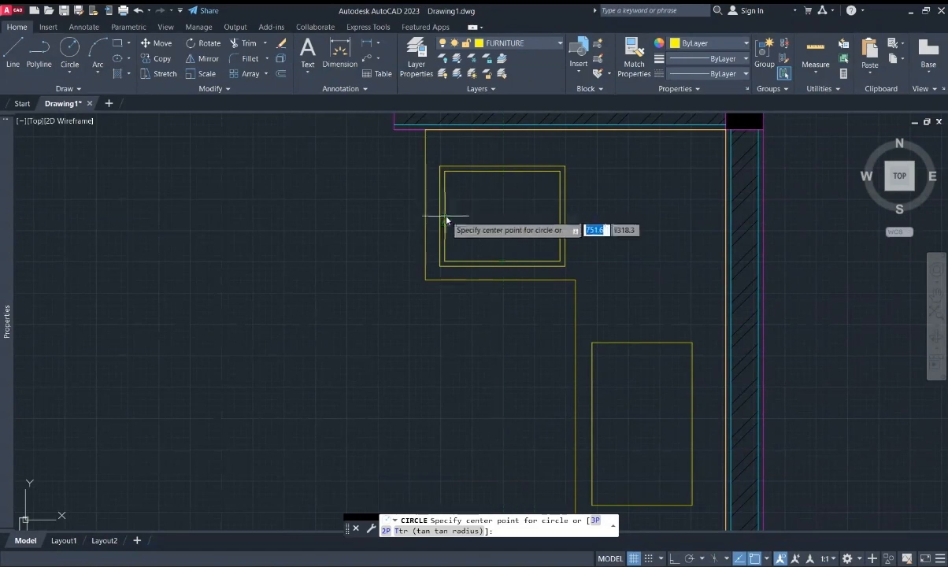
pyautogui.write('2')
pyautogui.press('Return')
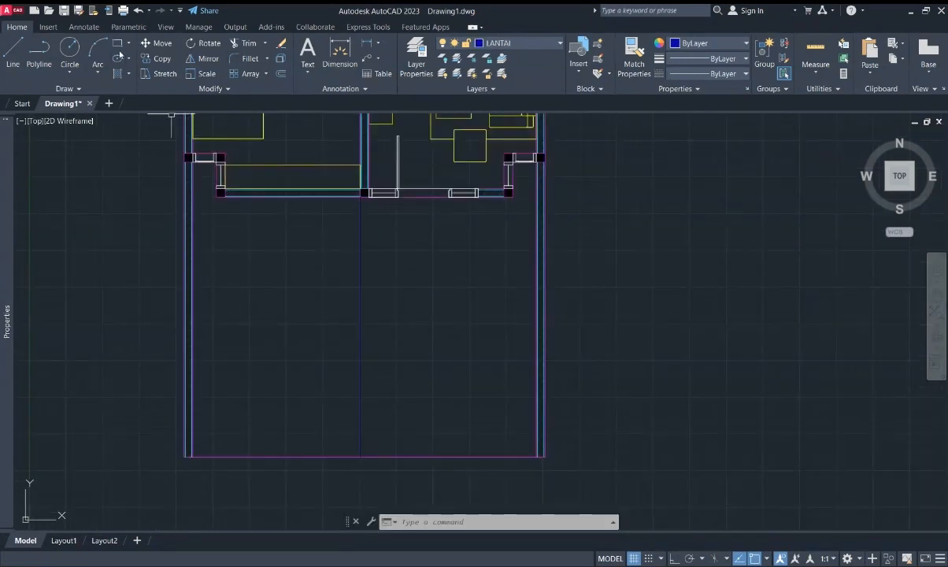
# - Draw the terrace floor rectangle on the LANTAI layer, 300 cm wide, from the front wall and central line to the right outer wall
pyautogui.press('Tab')
pyautogui.click(536, 457)
pyautogui.scroll(4, 500, 185)
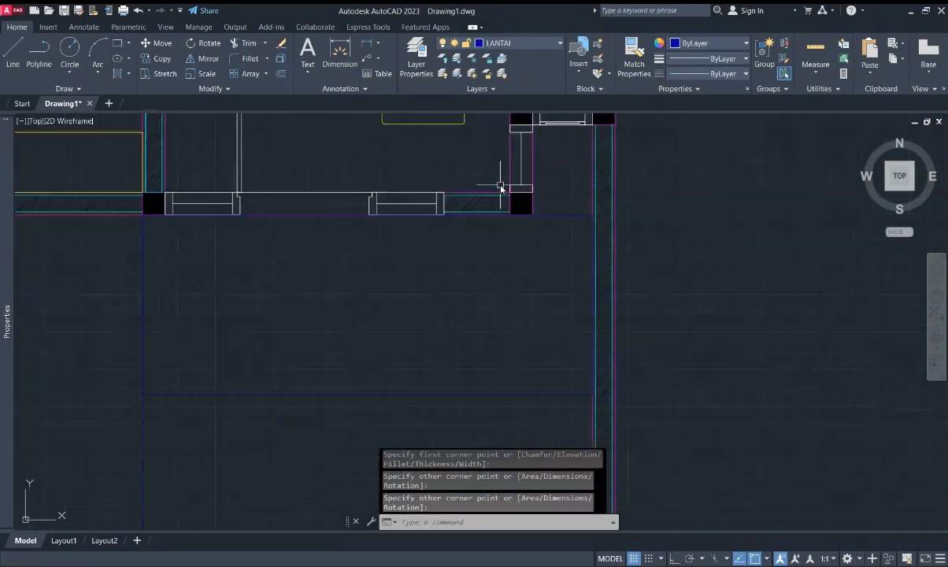
pyautogui.scroll(-4, 485, 184)
pyautogui.moveTo(441, 200); pyautogui.dragTo(443, 208, button='middle')
pyautogui.scroll(-2, 409, 213)
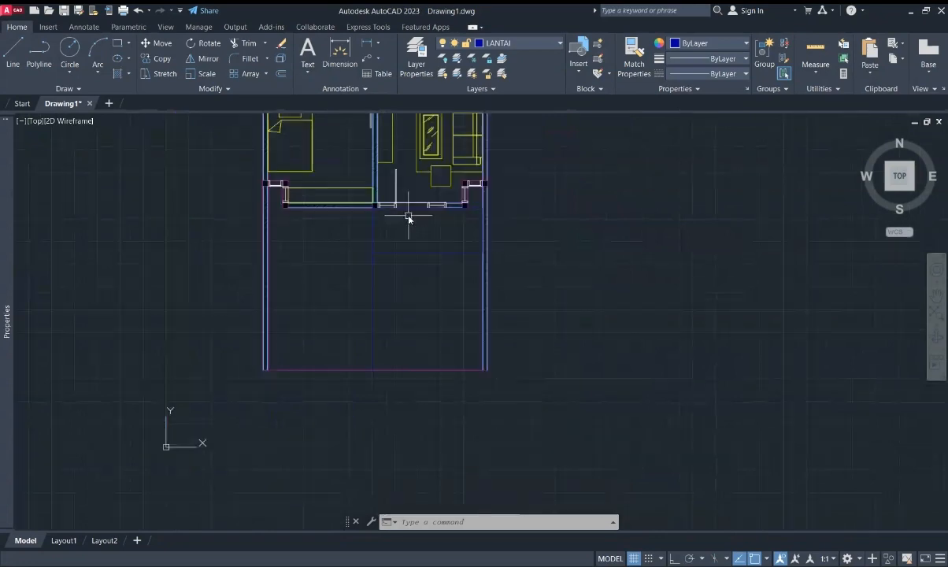
# - Draw a 300 cm wide carport rectangle below the terrace and a narrow strip rectangle along the front boundary
pyautogui.scroll(2, 408, 214)
pyautogui.scroll(2, 403, 309)
pyautogui.scroll(-2, 346, 158)
pyautogui.click(117, 44)
pyautogui.click(326, 200)
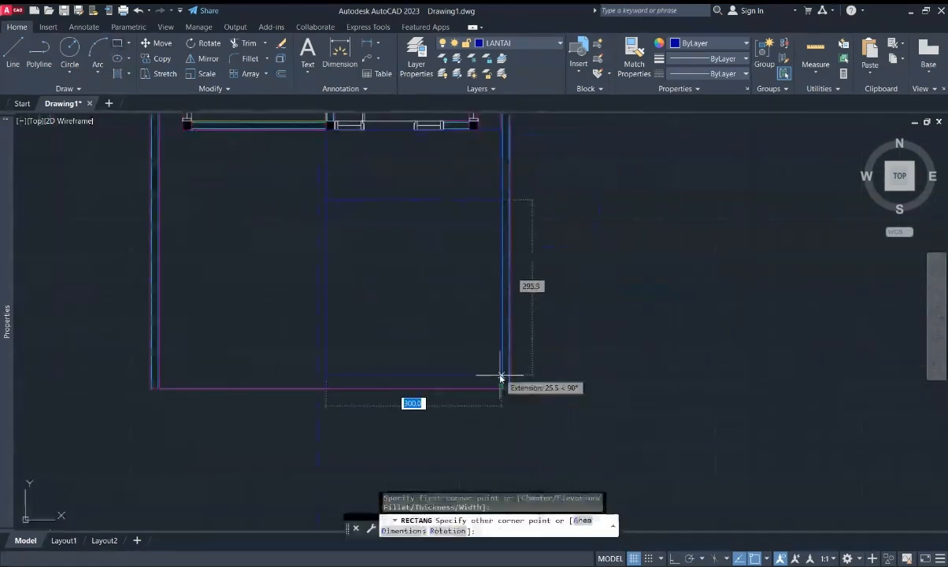
pyautogui.click(502, 388)
pyautogui.click(118, 43)
pyautogui.hotkey('ctrl', 'z')
pyautogui.click(329, 388)
pyautogui.click(502, 360)
# - Offset the carport rectangle inwards to form a narrow border
pyautogui.click(281, 73)
pyautogui.click(433, 360)
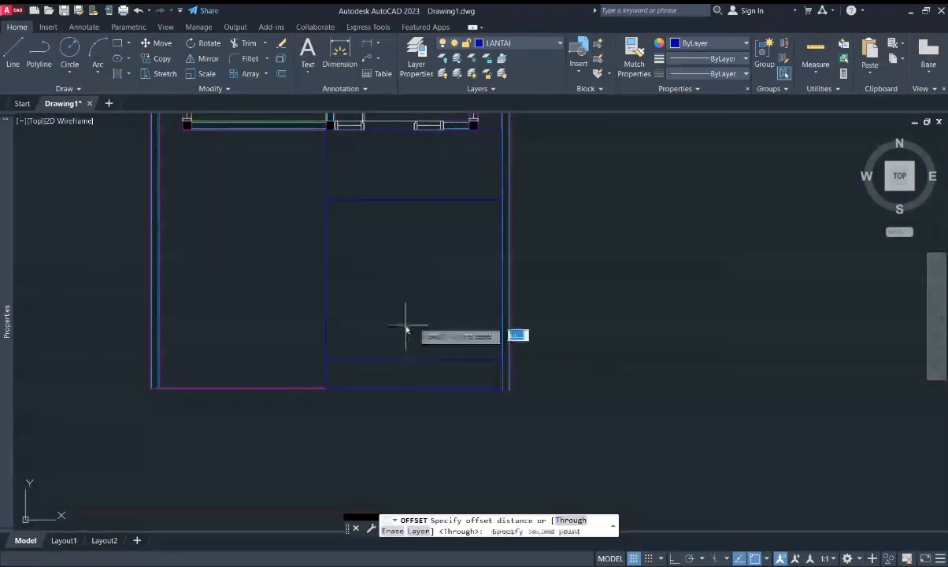
pyautogui.click(405, 325)
pyautogui.click(417, 360)
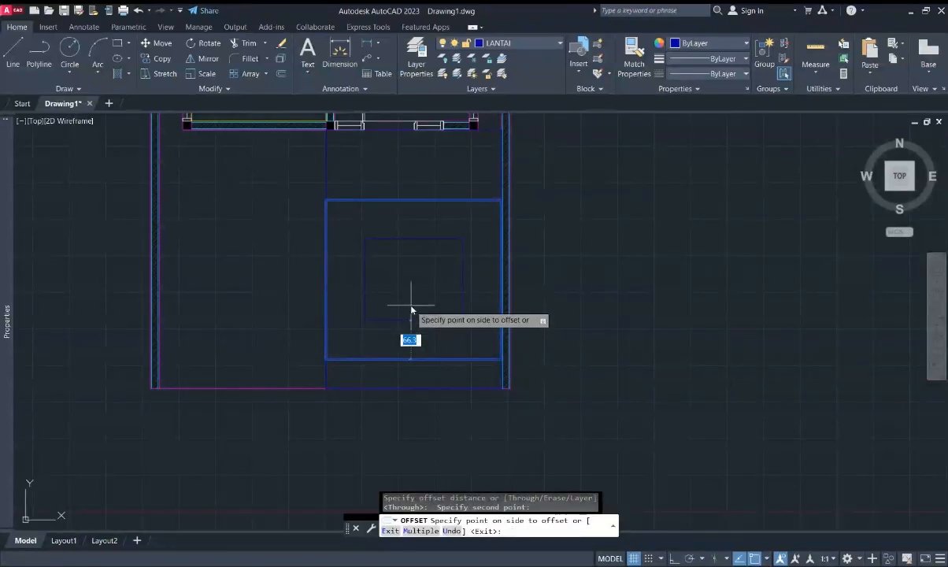
pyautogui.click(410, 311)
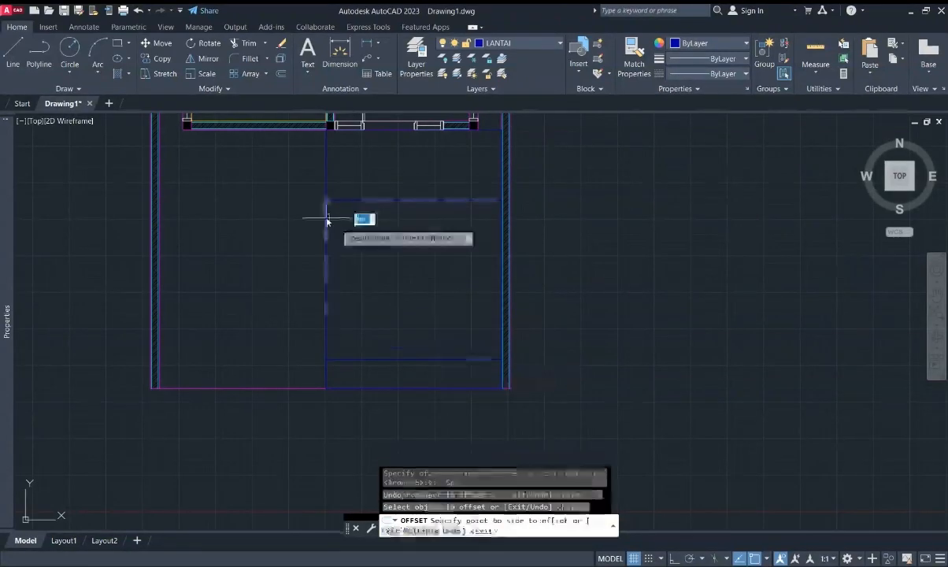
pyautogui.click(351, 246)
# - Hatch the house floors on the HATCH layer with a user-defined pattern and turn on double hatching
pyautogui.scroll(-4, 366, 301)
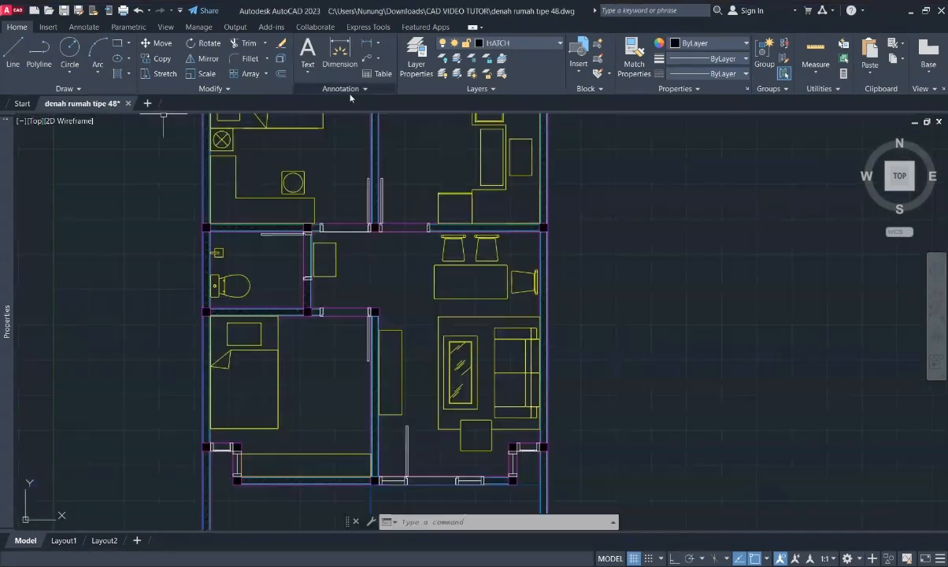
pyautogui.click(118, 75)
pyautogui.moveTo(401, 495)
pyautogui.mouseDown(button='middle')
pyautogui.moveTo(406, 416)
pyautogui.moveTo(423, 375)
pyautogui.mouseUp(button='middle')
pyautogui.moveTo(351, 283); pyautogui.dragTo(324, 476, button='middle')
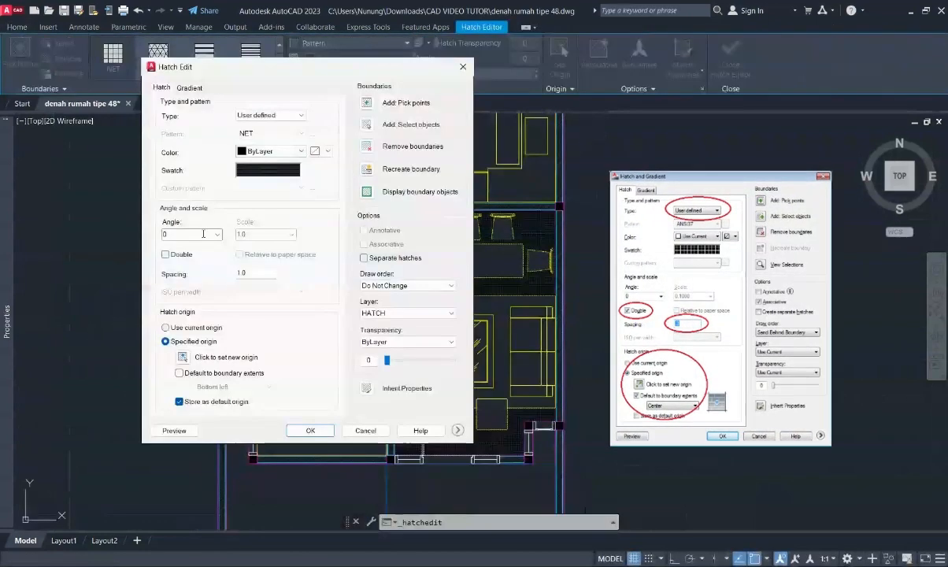
pyautogui.click(180, 255)
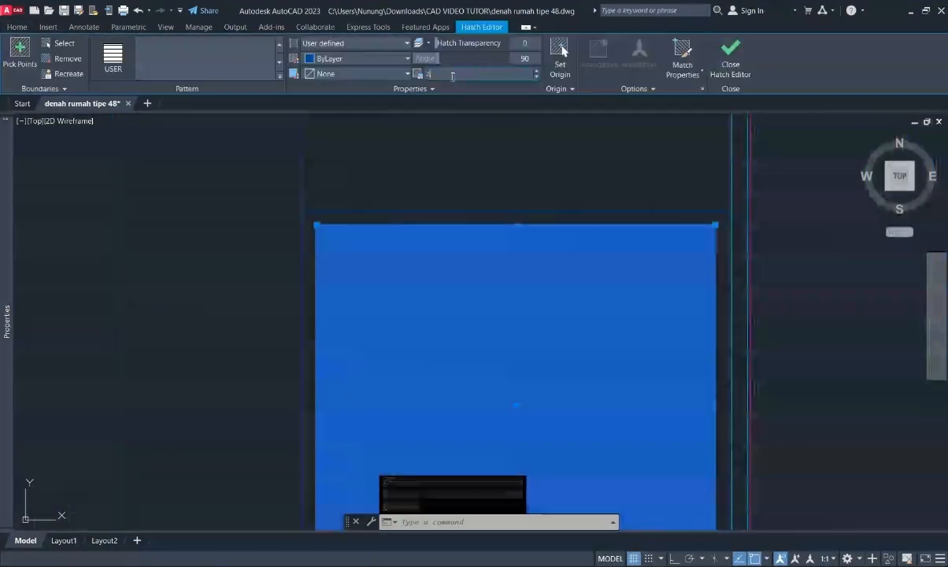
# - Set the line spacing of the carport's user-defined hatch to 20
pyautogui.click(453, 77)
pyautogui.write('20')
pyautogui.press('Return')
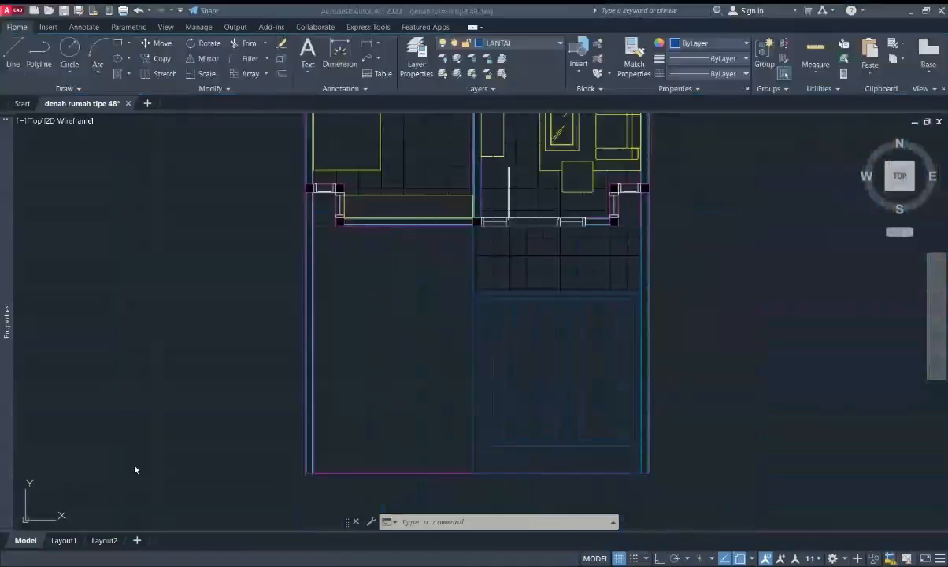
pyautogui.press('Escape')
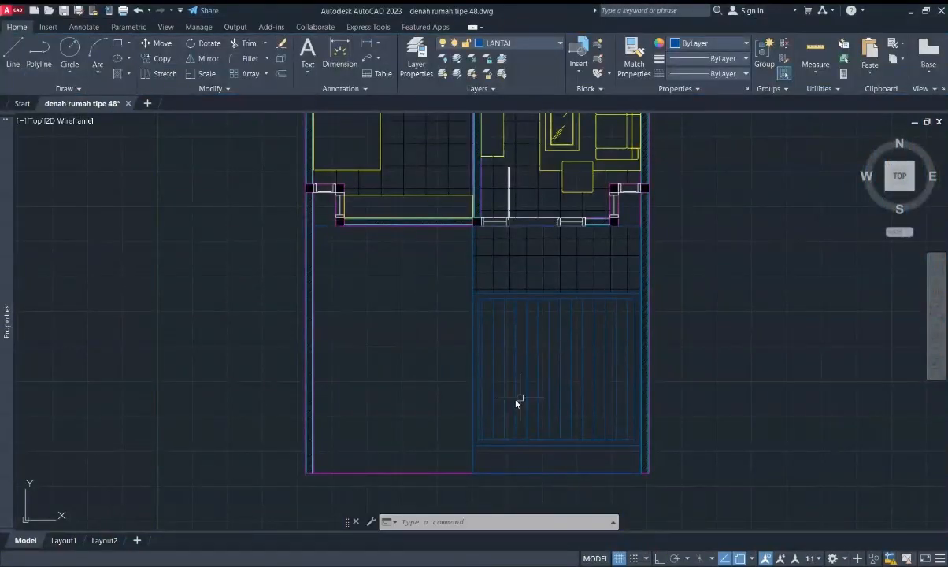
# - Move the carport hatch to the HATCH layer
pyautogui.click(499, 358)
pyautogui.click(496, 356)
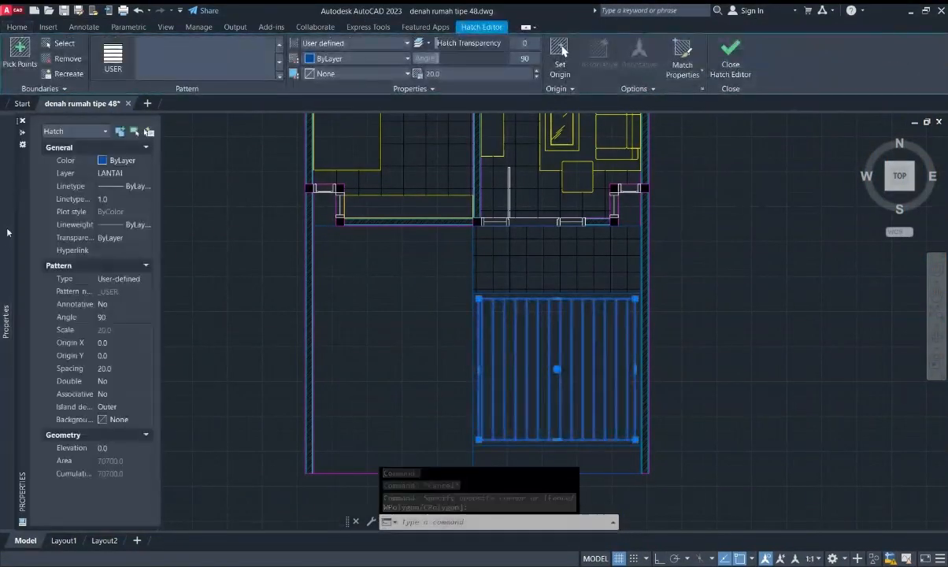
pyautogui.press('Escape')
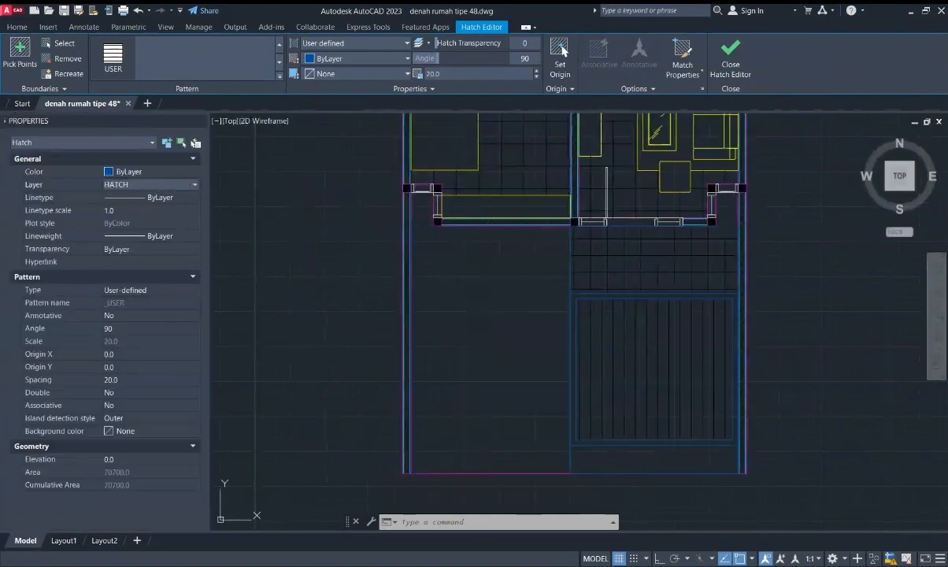
# - Hatch the kitchen floor with the user-defined vertical line pattern at a spacing of 20
pyautogui.scroll(-1, 621, 331)
pyautogui.moveTo(649, 346); pyautogui.dragTo(521, 328, button='middle')
pyautogui.moveTo(514, 185); pyautogui.dragTo(495, 402, button='middle')
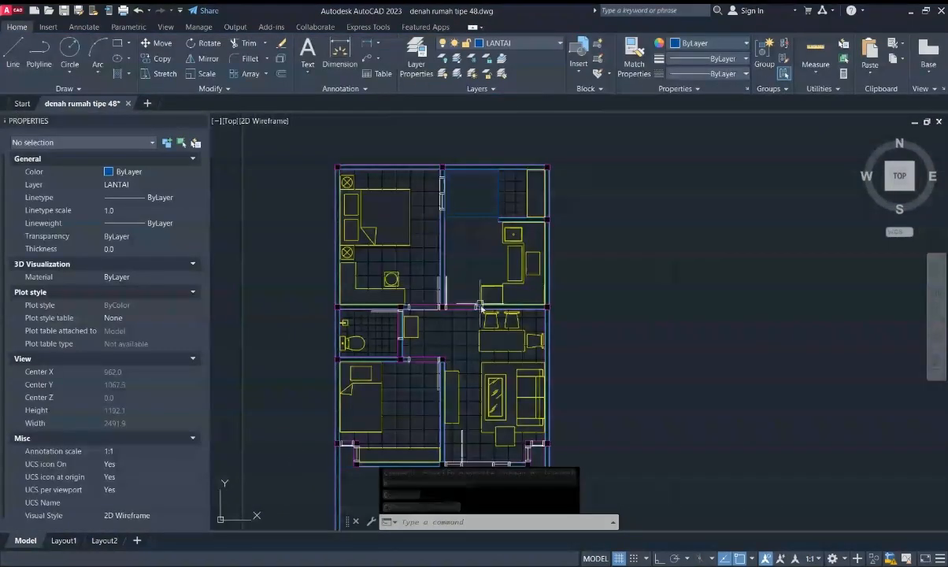
pyautogui.scroll(1, 477, 265)
pyautogui.scroll(2, 495, 248)
pyautogui.write('h')
pyautogui.press('Return')
pyautogui.click(300, 268)
pyautogui.click(121, 380)
pyautogui.write('20')
pyautogui.press('Return')
# - Set both arrowheads of the Standard dimension style to Architectural tick with an arrow size of 1
pyautogui.moveTo(227, 163); pyautogui.dragTo(295, 207, button='middle')
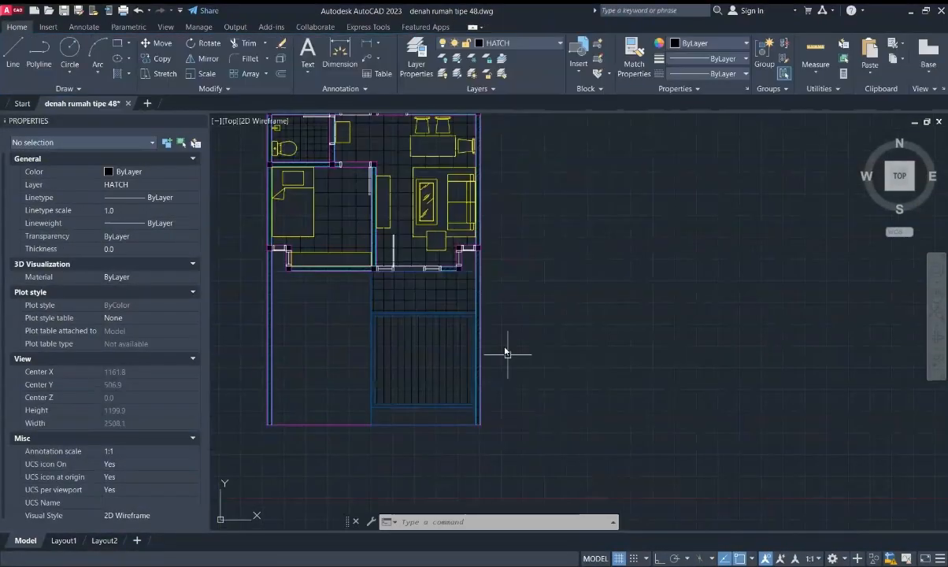
pyautogui.moveTo(432, 307); pyautogui.dragTo(415, 403, button='middle')
pyautogui.moveTo(347, 407); pyautogui.dragTo(343, 426, button='middle')
pyautogui.click(194, 121)
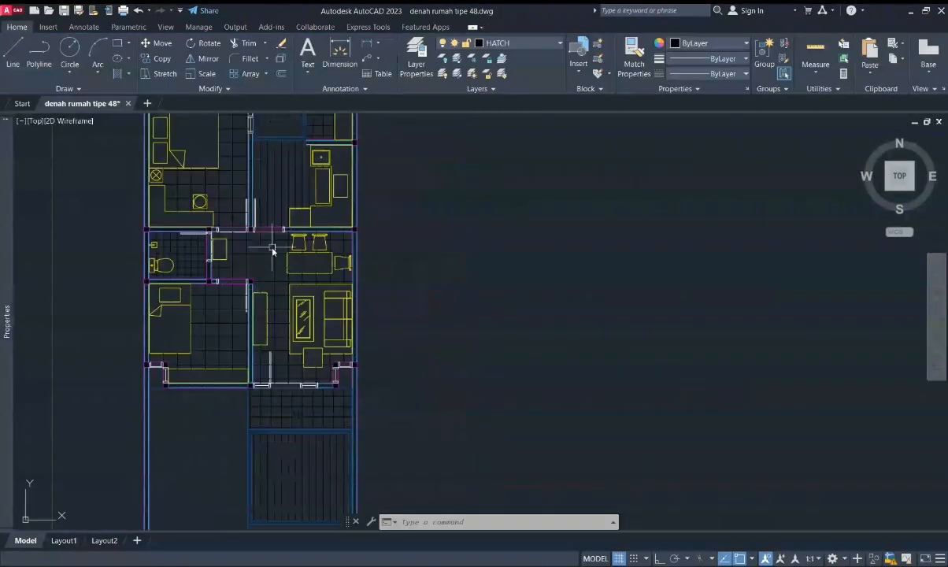
pyautogui.moveTo(271, 250); pyautogui.dragTo(288, 284, button='middle')
pyautogui.click(333, 89)
pyautogui.click(370, 119)
pyautogui.click(386, 194)
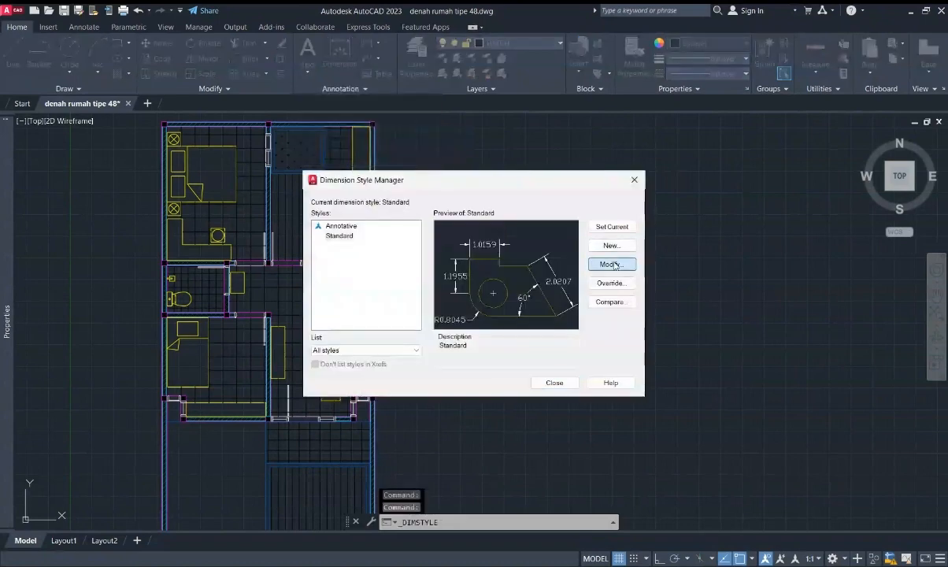
pyautogui.click(608, 320)
pyautogui.click(443, 148)
pyautogui.click(478, 148)
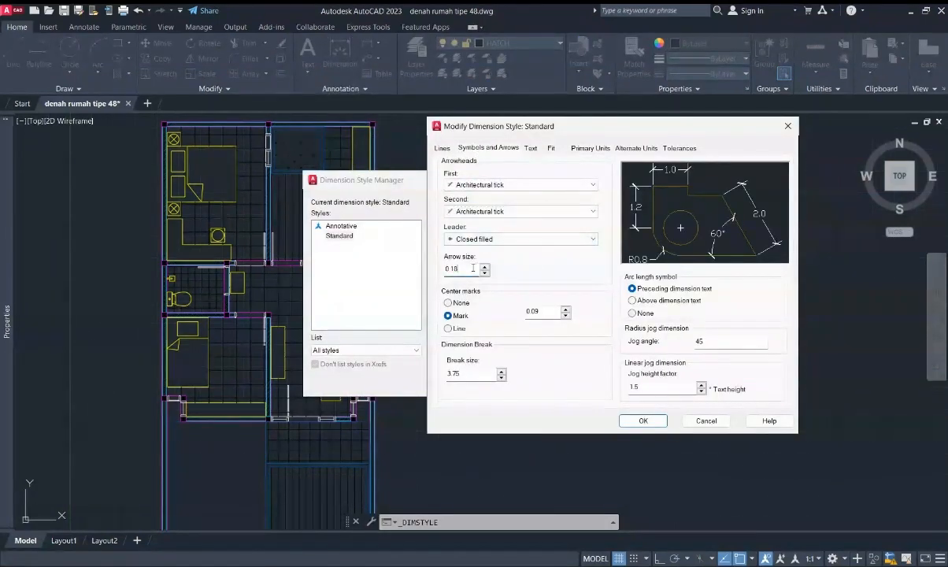
pyautogui.scroll(1, 473, 269)
# - Set the Standard dimension style's text height to 5 and its offset from the dimension line to 1, and save the style
pyautogui.click(530, 149)
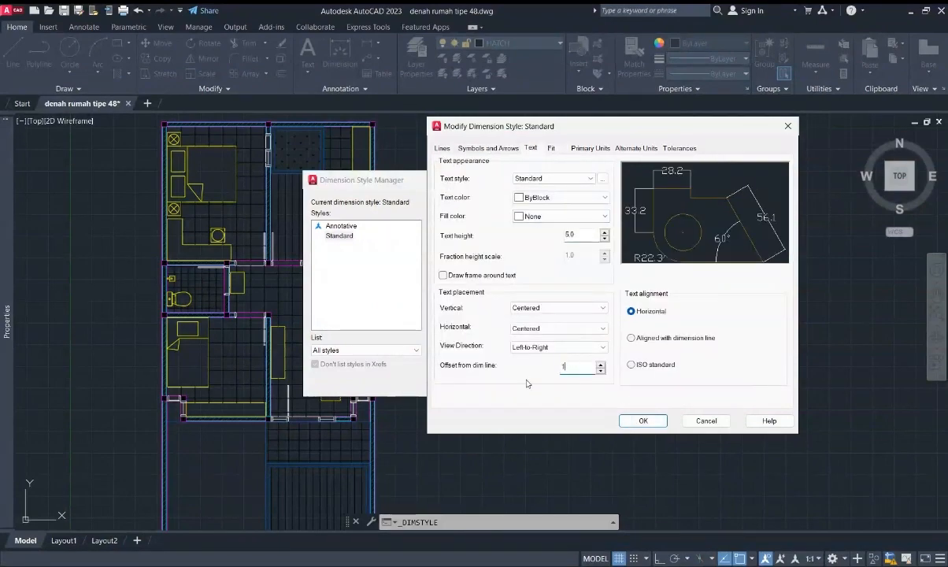
pyautogui.click(444, 149)
pyautogui.click(643, 421)
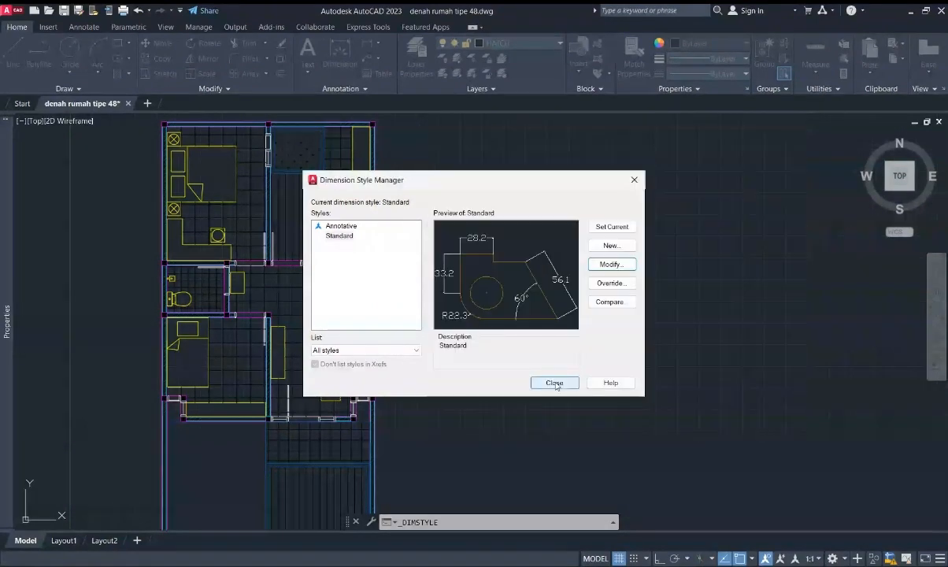
pyautogui.click(555, 383)
# - Make layer 0 current for the dimensions and turn on the layer with the red wall centrelines
pyautogui.click(529, 45)
pyautogui.click(523, 59)
pyautogui.click(345, 89)
pyautogui.click(343, 59)
pyautogui.scroll(10, 381, 200)
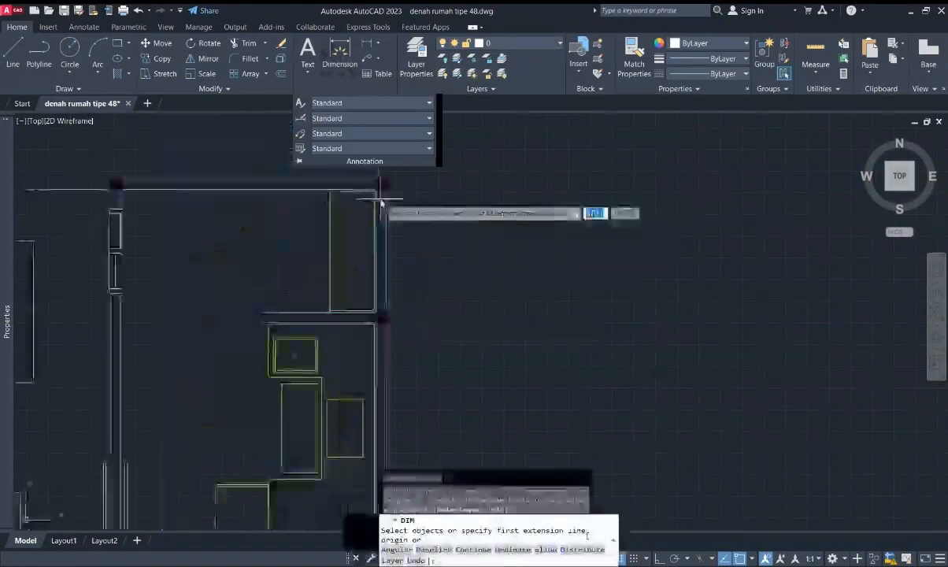
pyautogui.click(554, 44)
pyautogui.click(442, 71)
pyautogui.click(525, 131)
# - Dimension the two upper segments of the right outer wall, from the rear corner to the kitchen partition and to the dining room wall
pyautogui.click(340, 55)
pyautogui.click(393, 211)
pyautogui.scroll(-5, 402, 260)
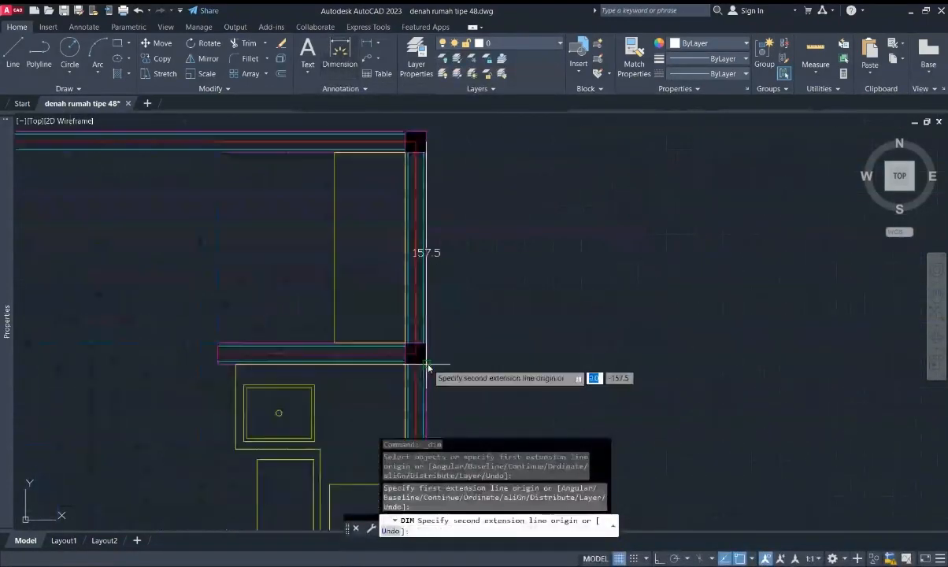
pyautogui.scroll(3, 428, 364)
pyautogui.click(425, 351)
pyautogui.click(477, 315)
pyautogui.scroll(-5, 457, 237)
pyautogui.click(459, 219)
pyautogui.press('Escape')
# - Dimension the remaining right-wall segments and the two front widths, and add an overall width dimension below them
pyautogui.scroll(2, 489, 241)
pyautogui.click(341, 53)
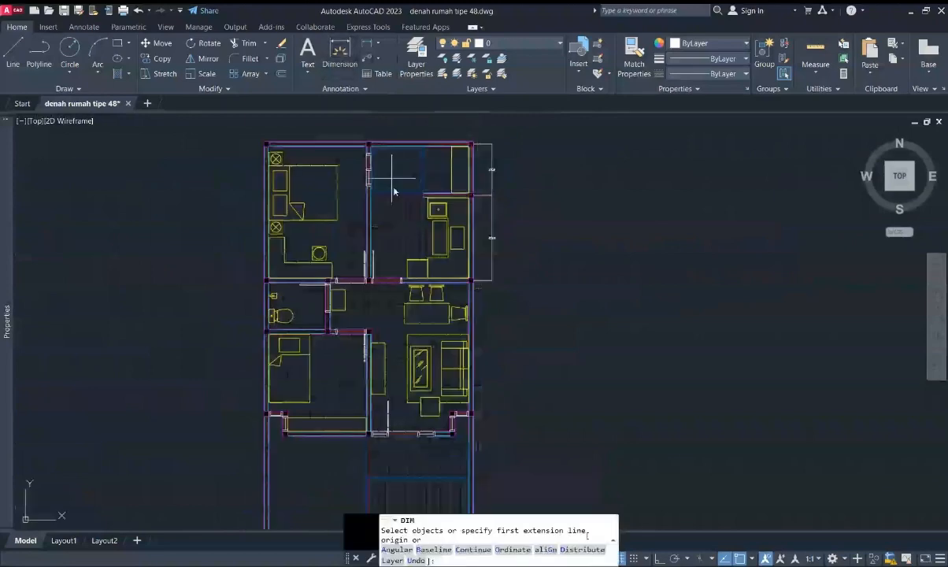
pyautogui.scroll(4, 475, 319)
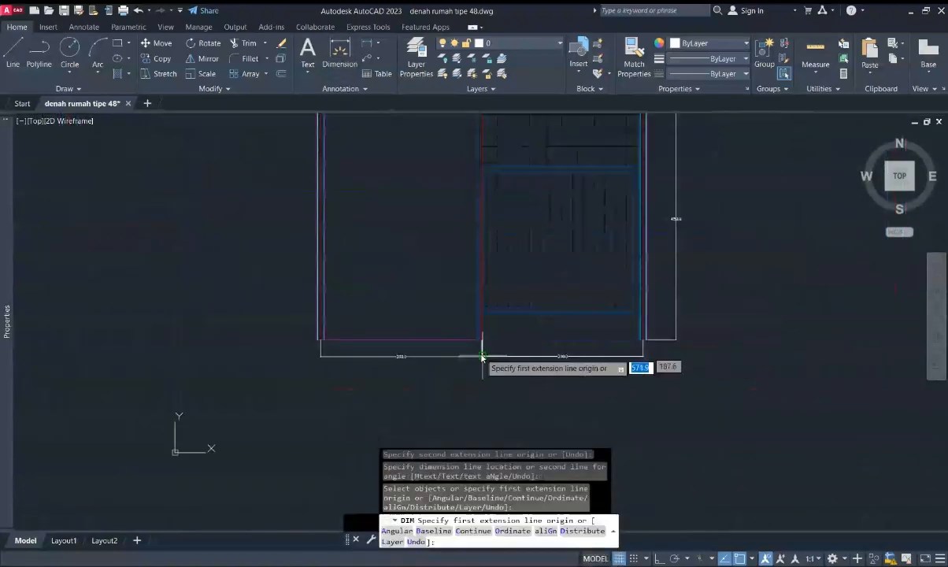
pyautogui.click(319, 356)
pyautogui.click(644, 356)
pyautogui.click(648, 378)
# - Add an overall length dimension outside the chain of dimensions along the right outer wall
pyautogui.click(676, 339)
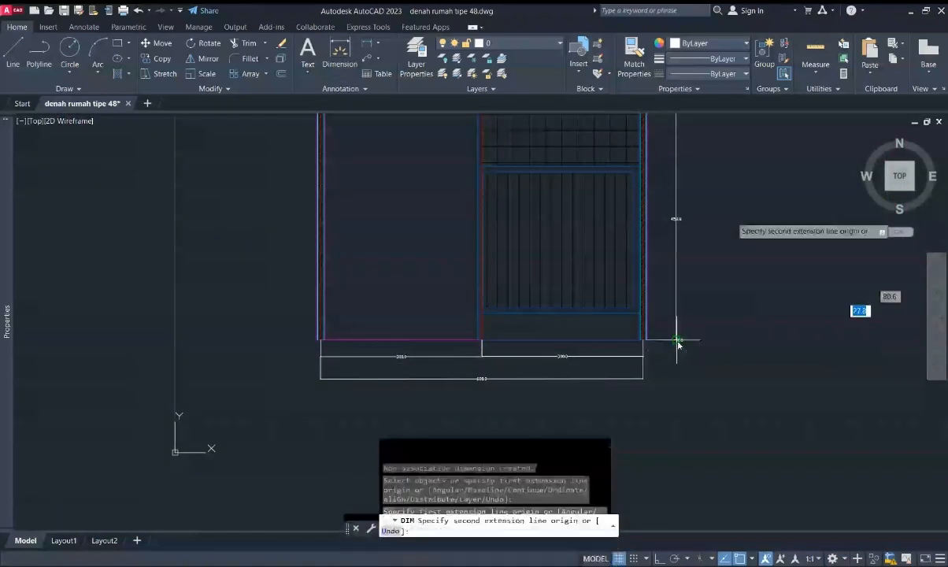
pyautogui.scroll(-4, 682, 342)
pyautogui.moveTo(710, 281); pyautogui.dragTo(655, 376, button='middle')
pyautogui.click(627, 167)
pyautogui.click(649, 169)
pyautogui.press('Escape')
# - Select all eight dimensions and set their text height to 10
pyautogui.moveTo(656, 429); pyautogui.dragTo(580, 336, button='middle')
pyautogui.click(579, 342)
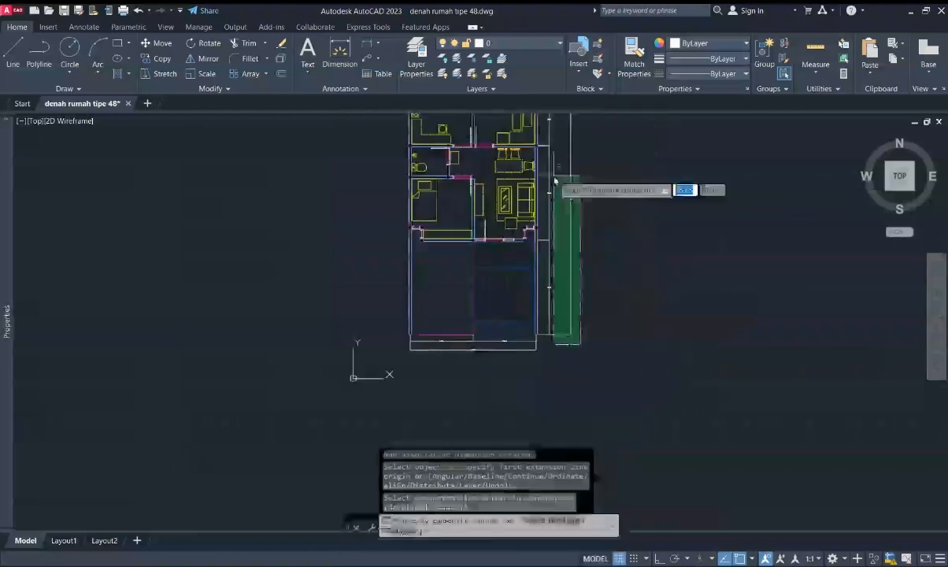
pyautogui.moveTo(553, 179); pyautogui.dragTo(532, 282, button='middle')
pyautogui.click(530, 162)
pyautogui.moveTo(512, 425); pyautogui.dragTo(512, 275, button='middle')
pyautogui.click(512, 316)
pyautogui.click(395, 301)
pyautogui.moveTo(7, 315)
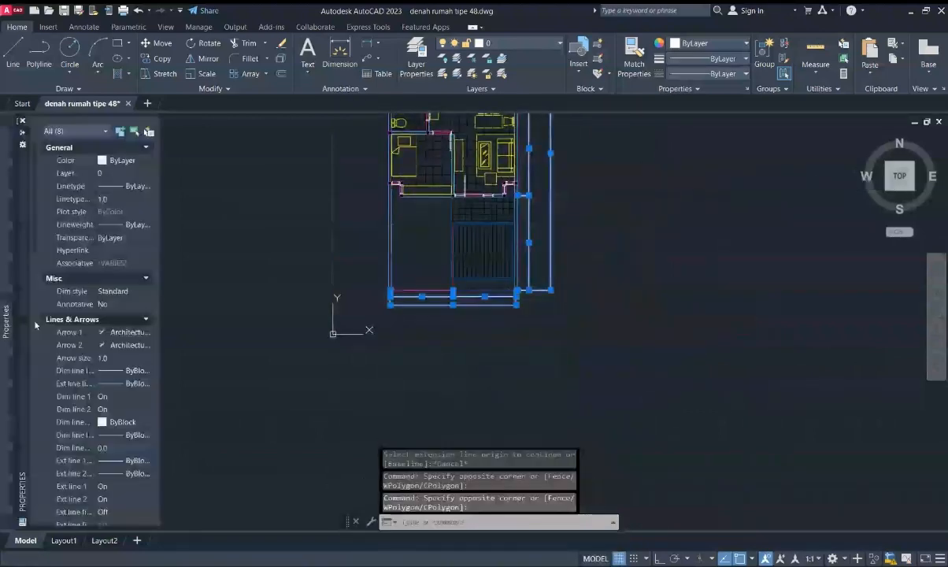
pyautogui.scroll(-6, 102, 362)
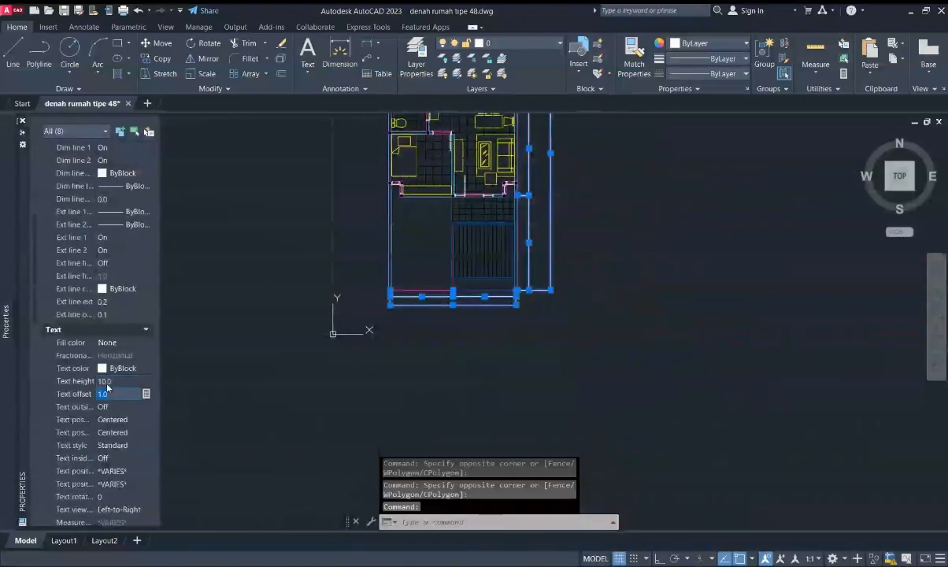
# - Examine the dimensions around the plan to judge the size and legibility of their text
pyautogui.scroll(3, 475, 304)
pyautogui.moveTo(475, 304); pyautogui.dragTo(338, 417, button='middle')
pyautogui.scroll(-3, 627, 237)
pyautogui.moveTo(626, 237); pyautogui.dragTo(463, 477, button='middle')
pyautogui.scroll(2, 448, 303)
pyautogui.moveTo(449, 303); pyautogui.dragTo(489, 248, button='middle')
pyautogui.scroll(-1, 455, 469)
pyautogui.moveTo(455, 470); pyautogui.dragTo(492, 302, button='middle')
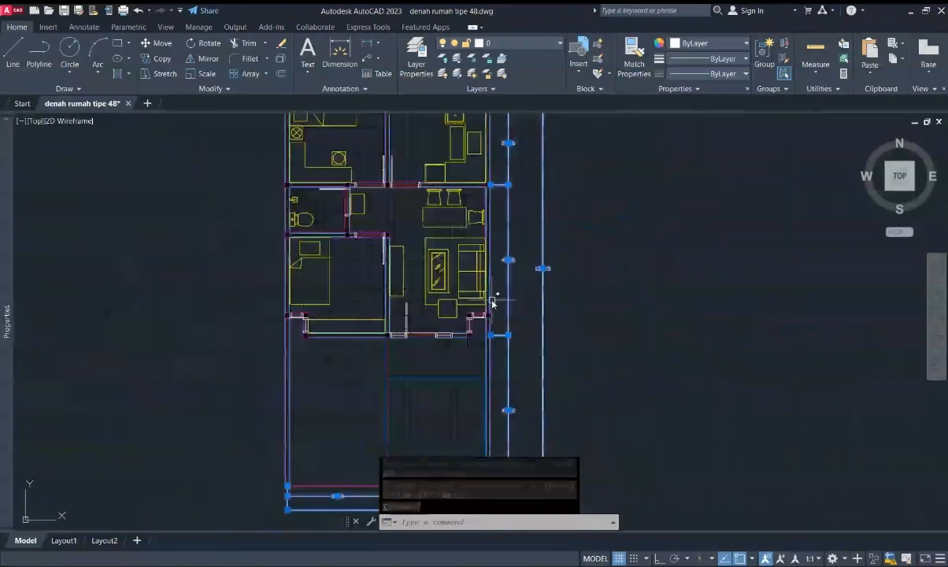
pyautogui.scroll(3, 493, 301)
pyautogui.moveTo(6, 315)
pyautogui.scroll(3, 122, 297)
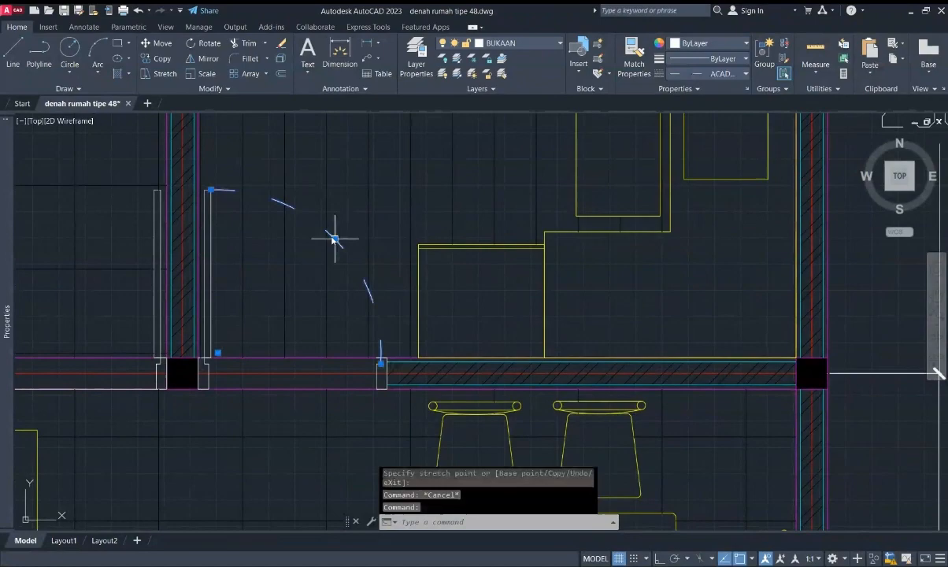
# - Reshape the kitchen door's dashed swing arc to centre on its hinge, and mirror it across the wall to the bedroom door
pyautogui.click(334, 239)
pyautogui.click(334, 241)
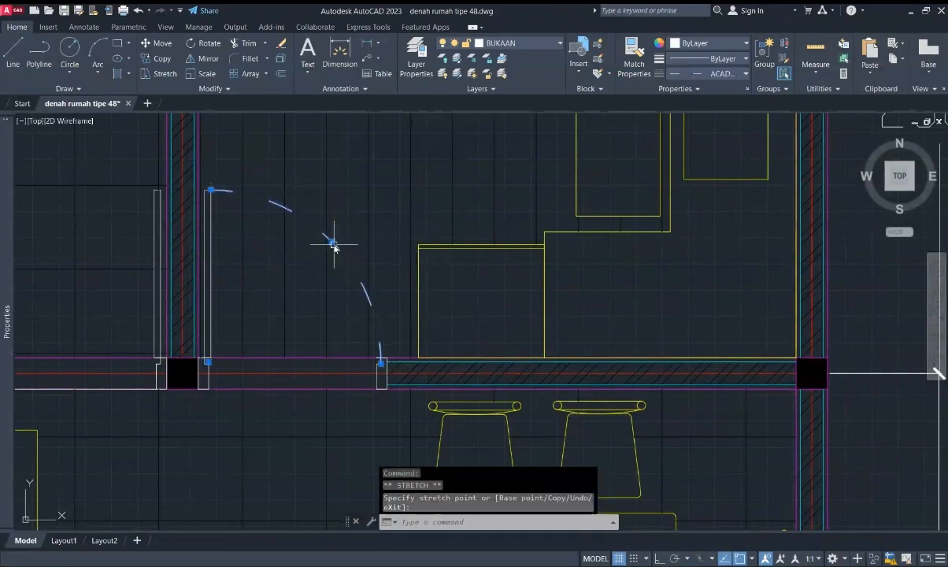
pyautogui.click(203, 58)
pyautogui.click(184, 387)
pyautogui.click(183, 359)
pyautogui.click(205, 402)
# - Mirror the dashed door-swing arc to the plan's other doors
pyautogui.scroll(-4, 327, 226)
pyautogui.click(217, 231)
pyautogui.click(203, 58)
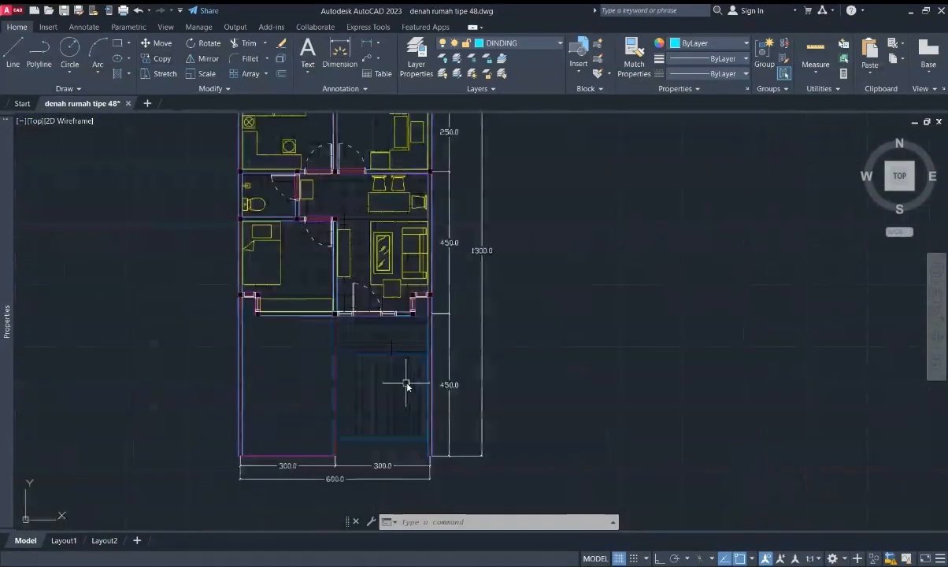
# - Label the front terrace with the text TERAS 1 at height 12 and the level -0.05 at height 7 beneath it
pyautogui.moveTo(369, 381); pyautogui.dragTo(373, 361, button='middle')
pyautogui.scroll(-3, 350, 235)
pyautogui.moveTo(350, 236); pyautogui.dragTo(390, 298, button='middle')
pyautogui.click(307, 51)
pyautogui.click(525, 44)
pyautogui.click(526, 60)
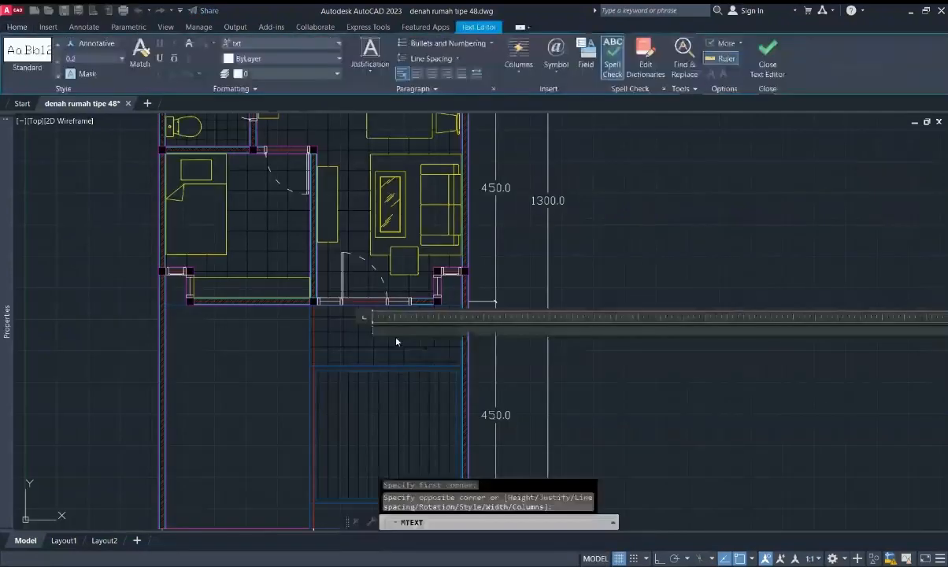
pyautogui.write('TERAS')
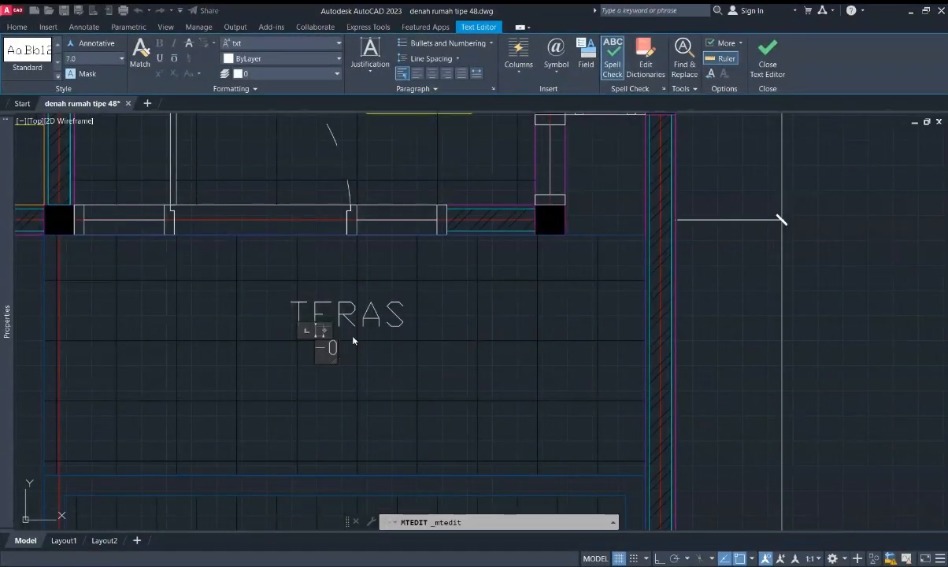
pyautogui.write('.20')
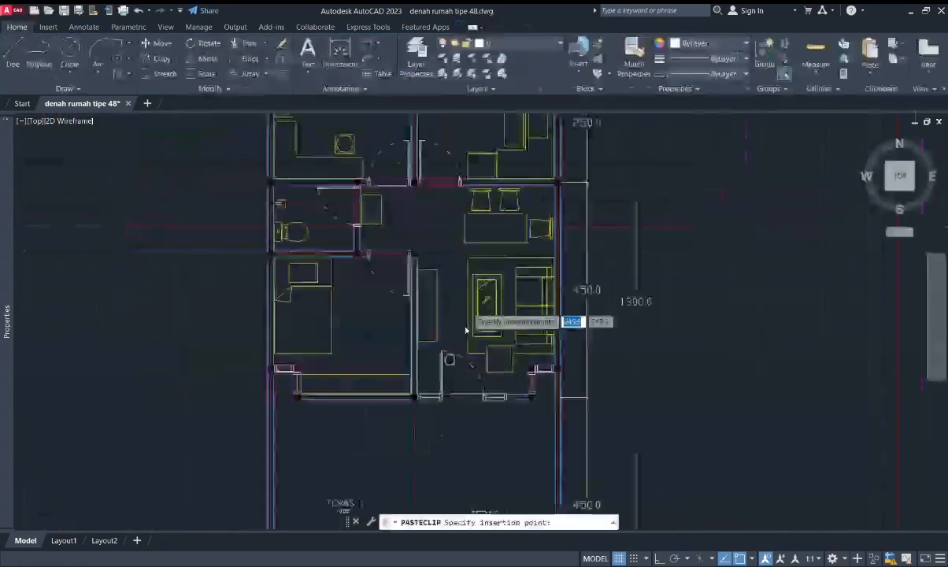
# - Paste a copy of the terrace label beside the dining table and change its name to R. TAMU
pyautogui.scroll(2, 466, 331)
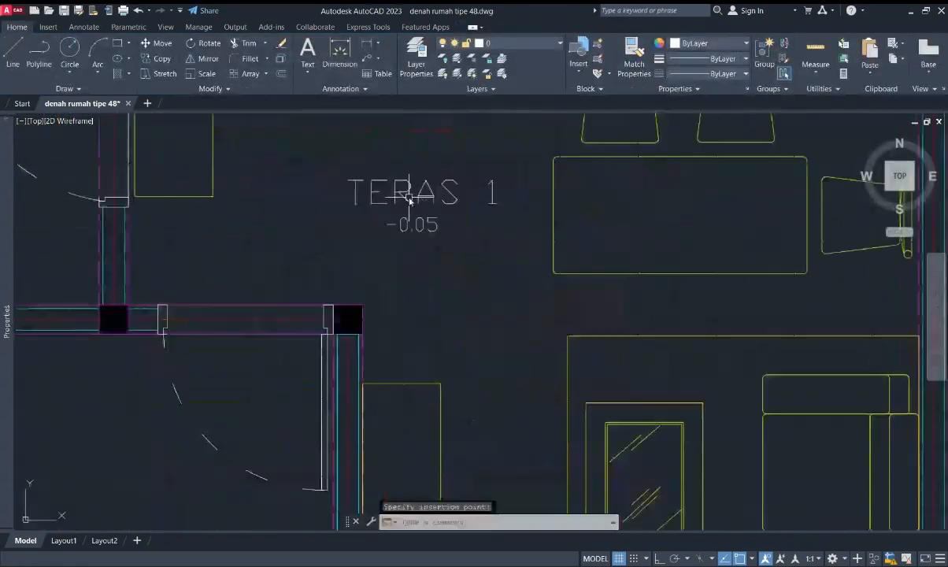
pyautogui.press('Escape')
pyautogui.doubleClick(447, 194)
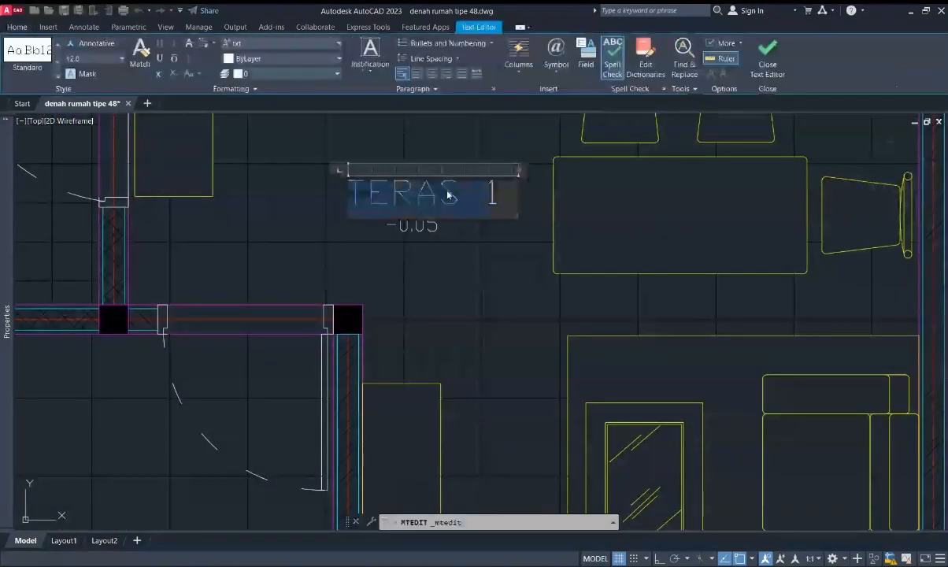
pyautogui.write('R. TAMU')
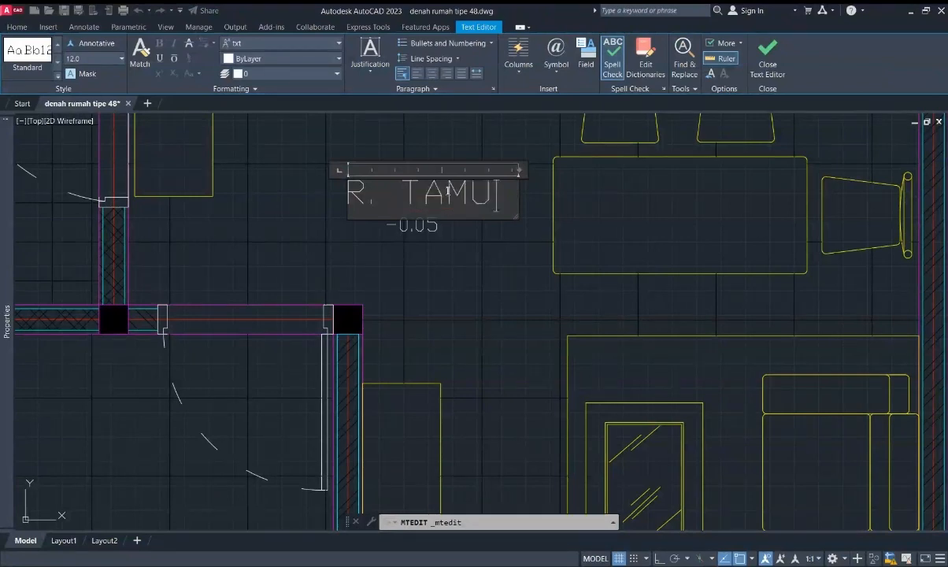
pyautogui.click(486, 264)
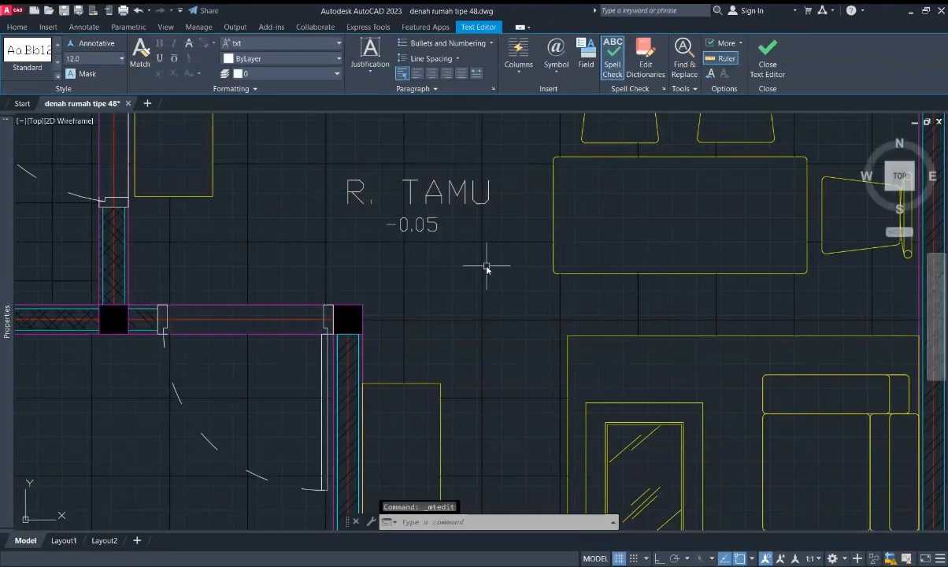
# - Shift the R. TAMU text sideways to centre it above its level text
pyautogui.scroll(-2, 437, 205)
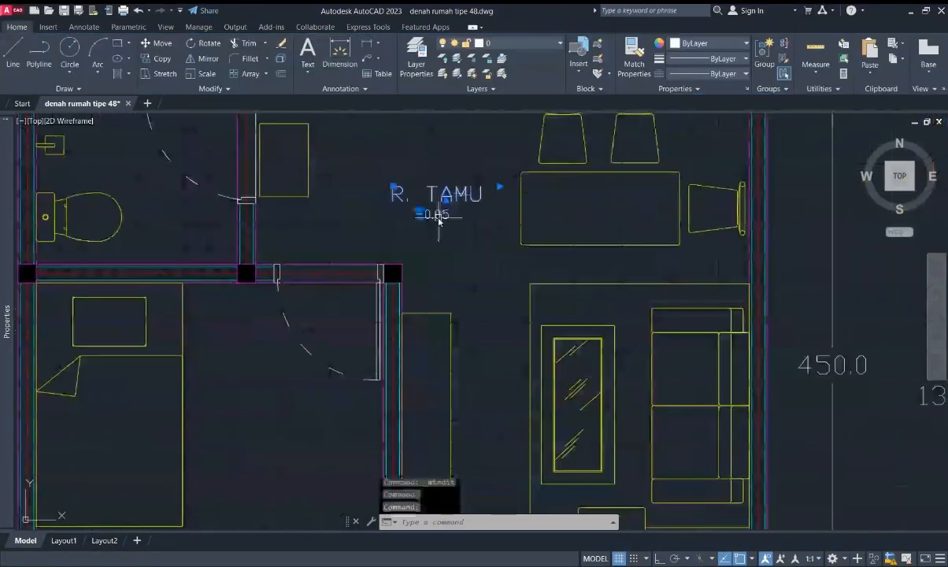
pyautogui.click(393, 188)
pyautogui.click(376, 188)
pyautogui.click(419, 211)
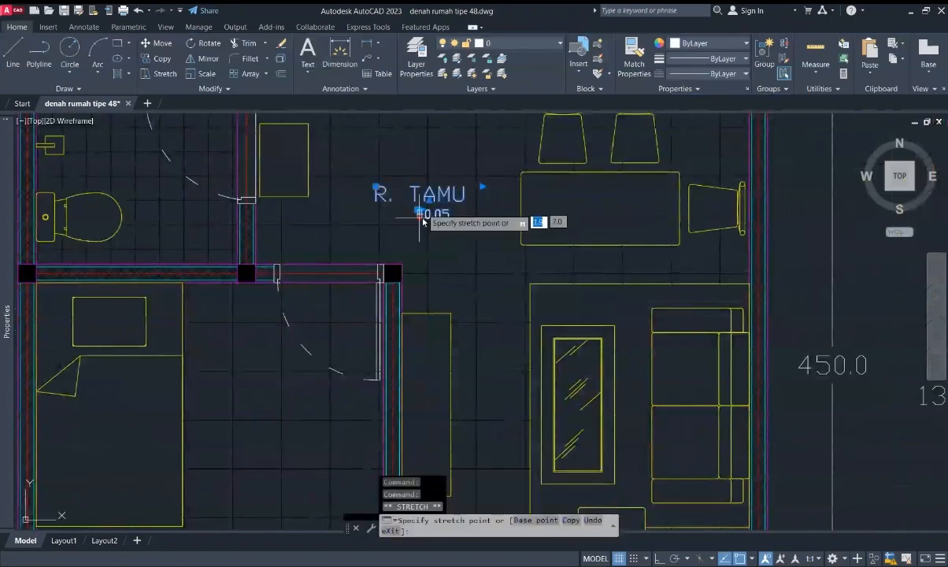
pyautogui.click(419, 217)
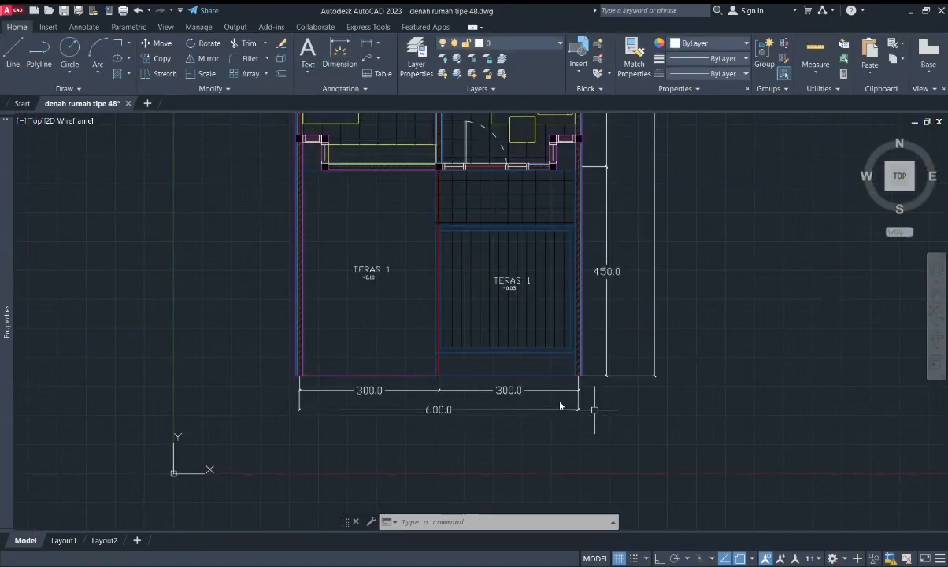
# - Insert the Imperial Drawing Title symbol into the drawing with the annotation scale 1/32" = 1'-0"
pyautogui.click(722, 319)
pyautogui.click(717, 286)
pyautogui.scroll(-2, 715, 282)
pyautogui.moveTo(699, 241); pyautogui.dragTo(679, 329, button='middle')
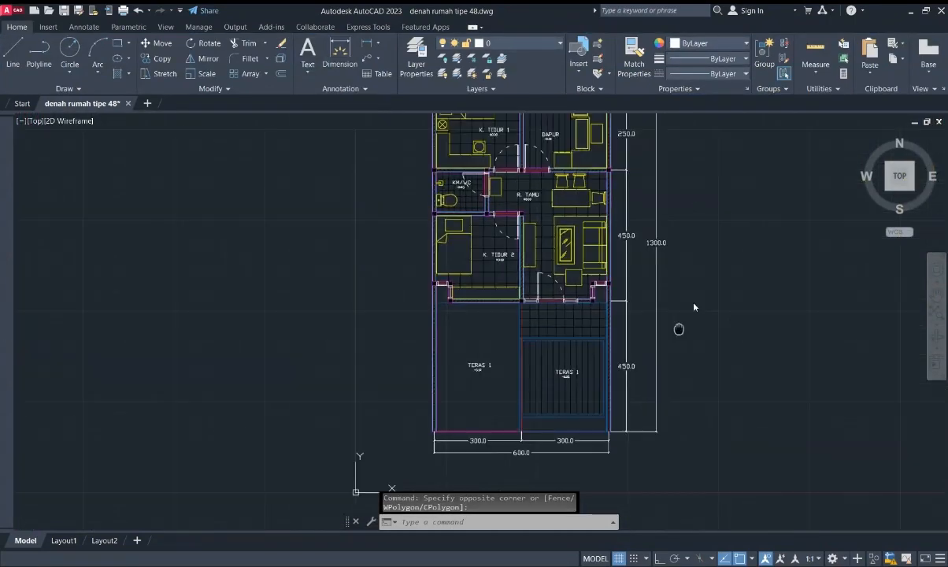
pyautogui.scroll(-1, 679, 329)
pyautogui.moveTo(662, 367); pyautogui.dragTo(604, 333, button='middle')
pyautogui.hotkey('ctrl', '3')
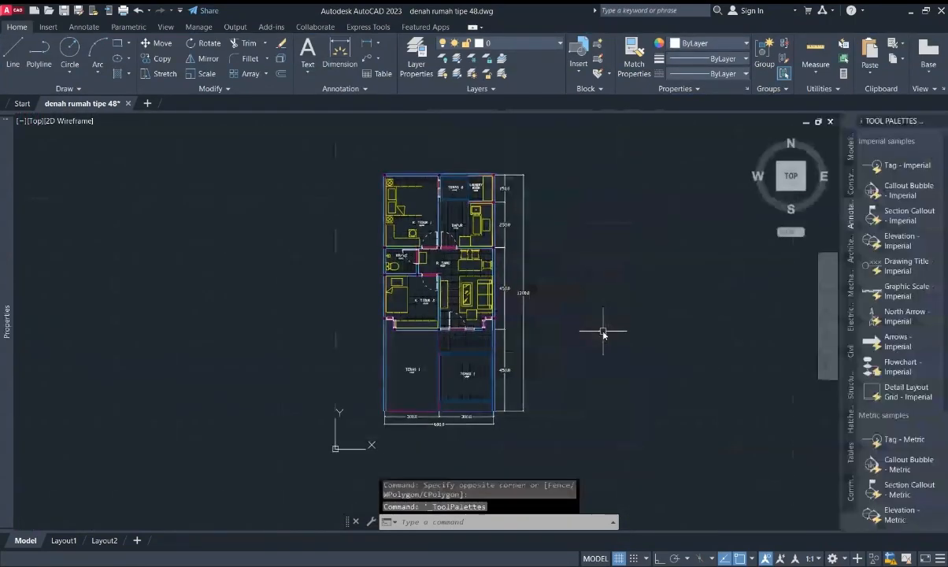
pyautogui.click(874, 165)
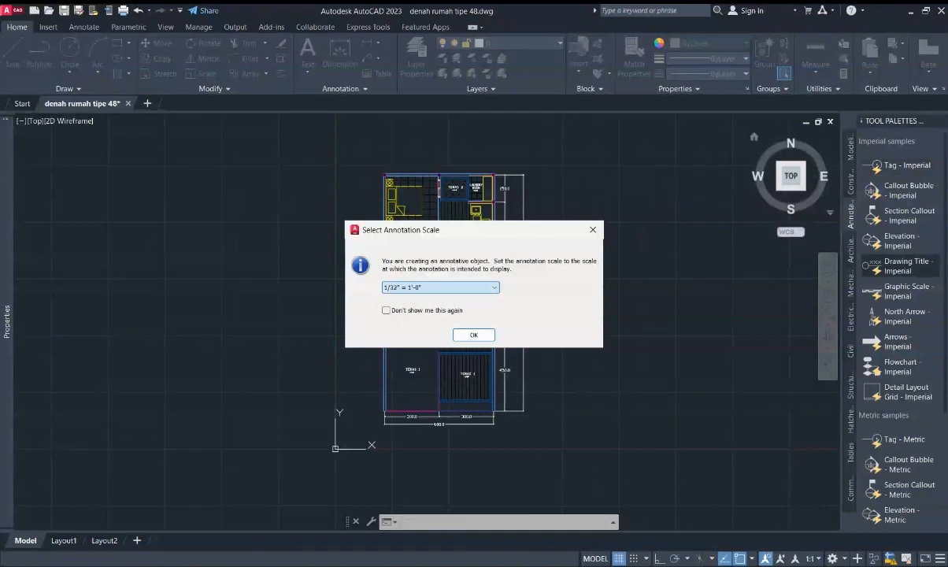
pyautogui.click(465, 334)
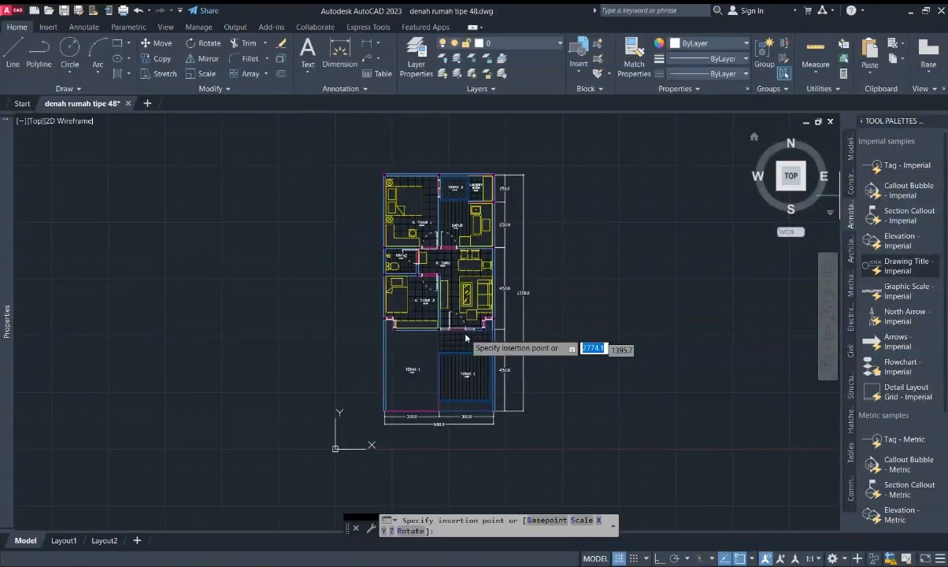
pyautogui.scroll(4, 484, 433)
pyautogui.scroll(5, 461, 370)
pyautogui.click(459, 339)
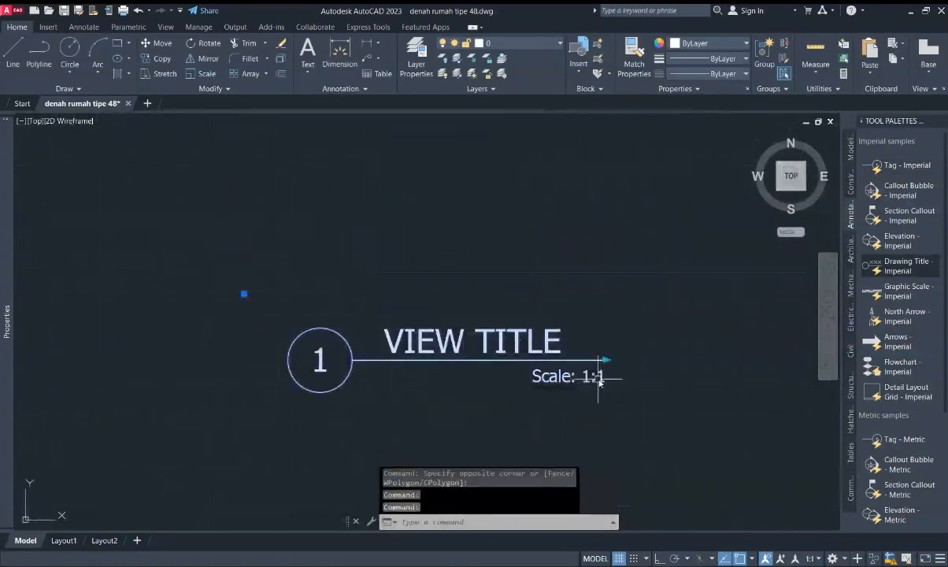
# - Set the title block's viewport scale to Scale: 1:60 and its drawing name to DENAH EKSISTING
pyautogui.doubleClick(598, 377)
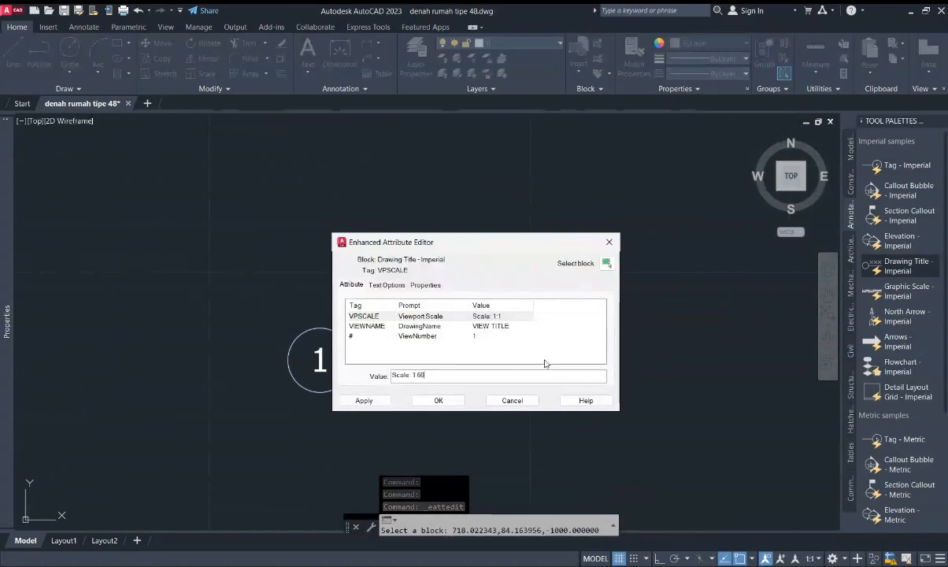
pyautogui.press('Return')
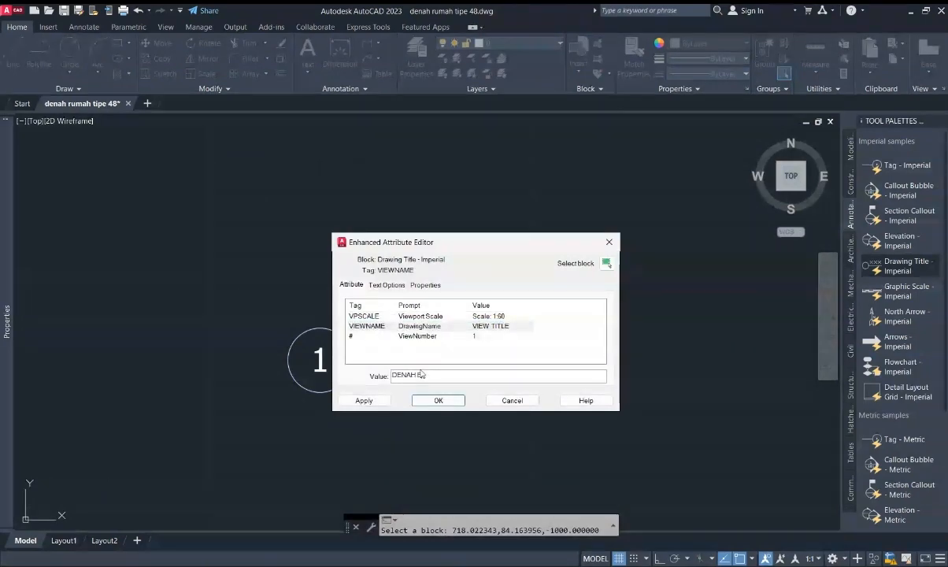
pyautogui.click(443, 404)
# - Lengthen the drawing title's underline to span the full DENAH EKSISTING text
pyautogui.click(506, 375)
pyautogui.click(496, 343)
pyautogui.click(611, 356)
pyautogui.click(608, 360)
pyautogui.click(612, 360)
pyautogui.click(687, 360)
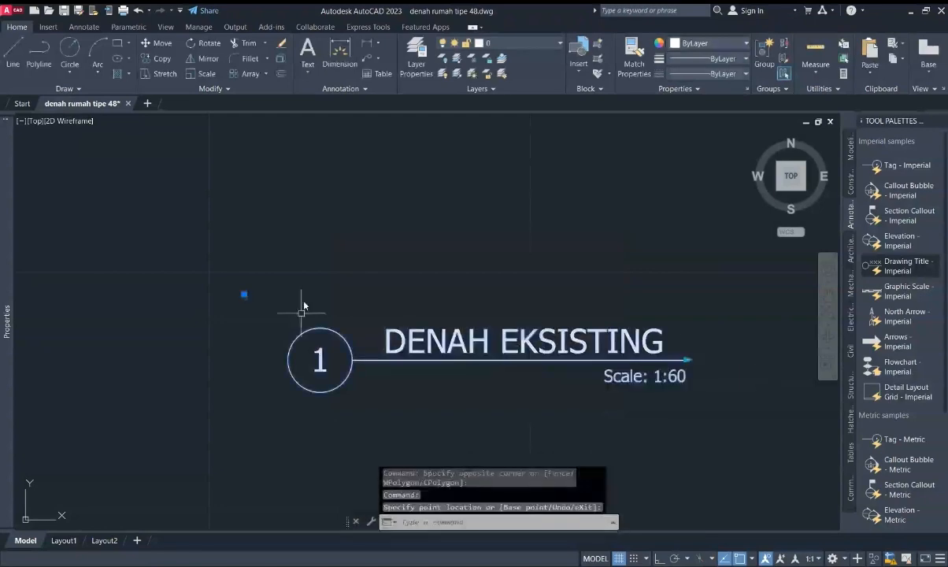
pyautogui.press('Escape')
# - Preview the framed plan's PDF plot on ISO full bleed A4 portrait with the monochrome.ctb style, and examine its linework and labels
pyautogui.scroll(-7, 354, 471)
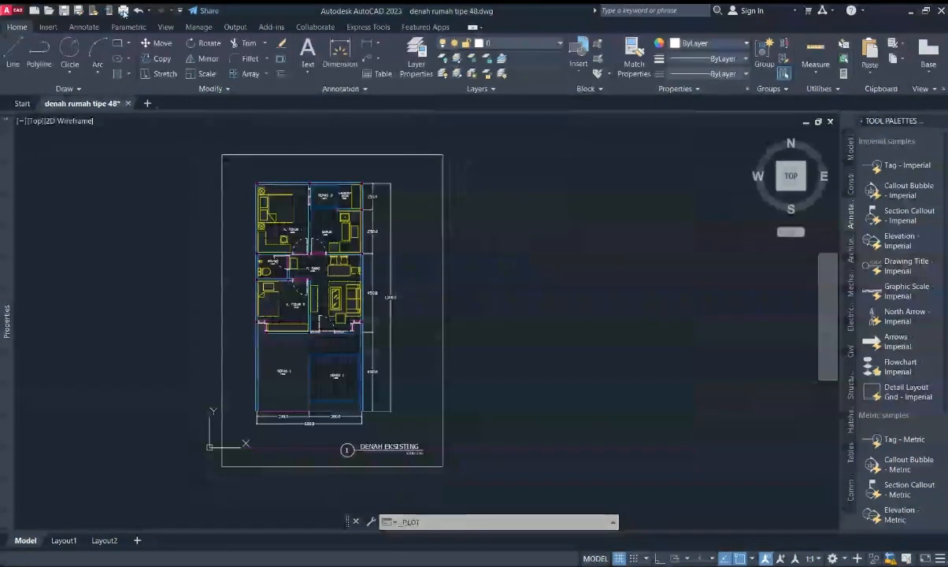
pyautogui.click(283, 438)
pyautogui.scroll(6, 430, 370)
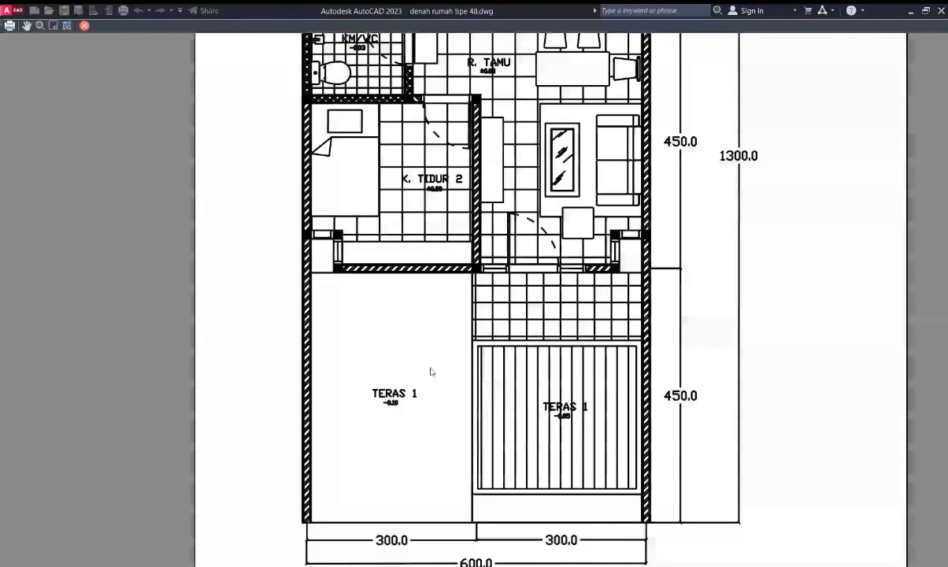
pyautogui.press('Escape')
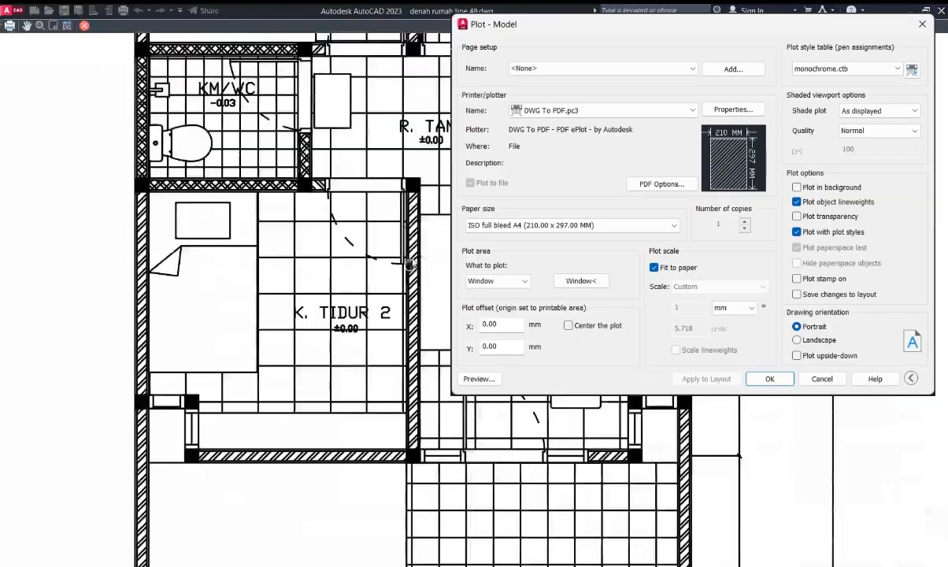
pyautogui.moveTo(398, 171)
pyautogui.mouseDown(button='middle')
pyautogui.moveTo(389, 403)
pyautogui.moveTo(403, 386)
pyautogui.moveTo(438, 140)
pyautogui.mouseUp(button='middle')
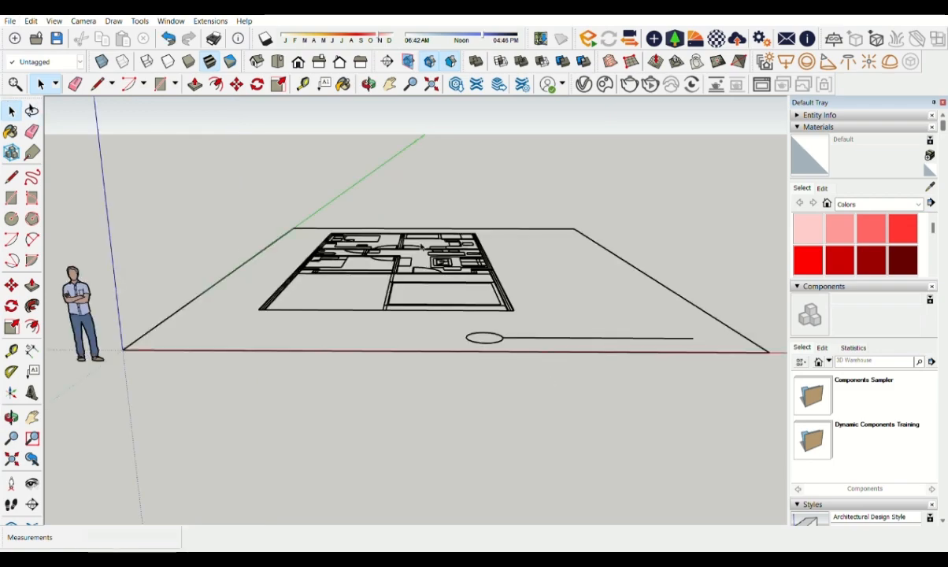
# - In SketchUp, draw a rectangle over the imported plan's outer wall outline, from the front corner to the opposite rear corner
pyautogui.moveTo(473, 370); pyautogui.dragTo(578, 465, button='middle')
pyautogui.scroll(5, 384, 401)
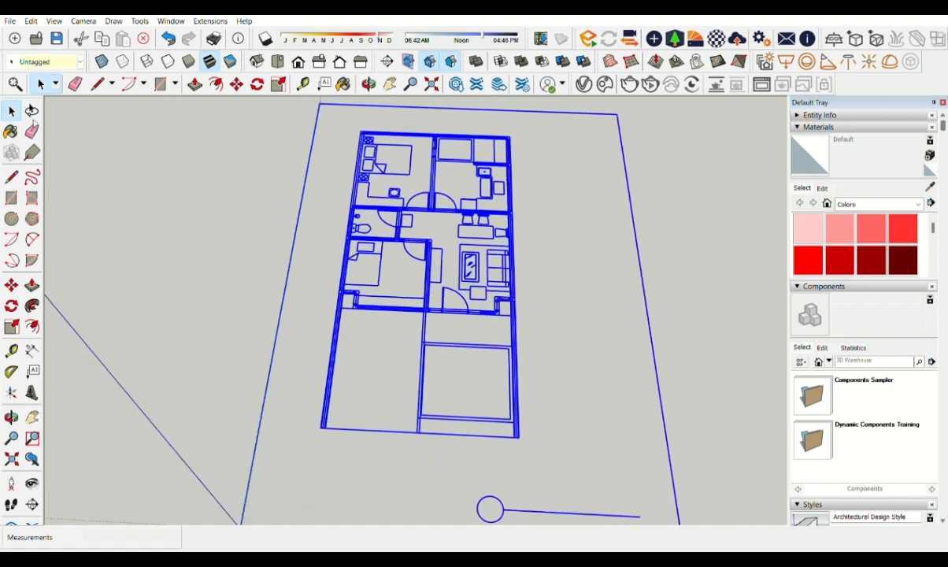
pyautogui.scroll(3, 385, 401)
pyautogui.press('r')
pyautogui.scroll(5, 275, 445)
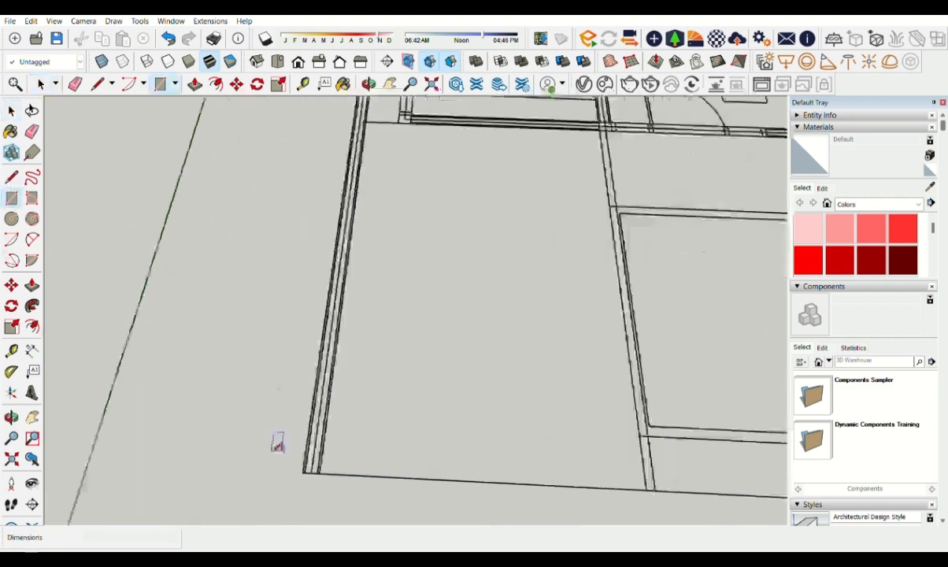
pyautogui.scroll(-6, 563, 299)
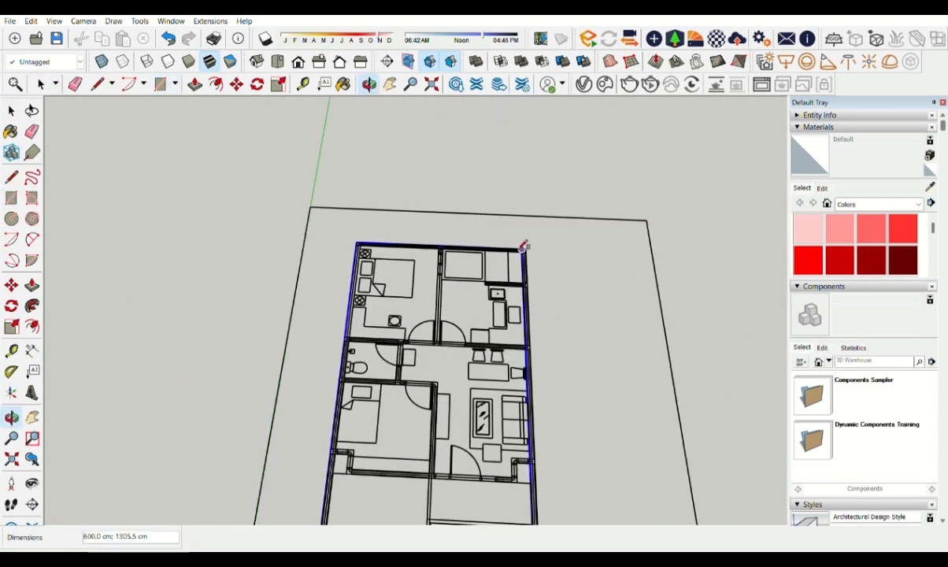
pyautogui.scroll(6, 528, 246)
pyautogui.click(528, 268)
# - Draw a 585 cm wide rectangle along the inner faces of the outer walls, from the rear corner to the front boundary
pyautogui.scroll(5, 530, 239)
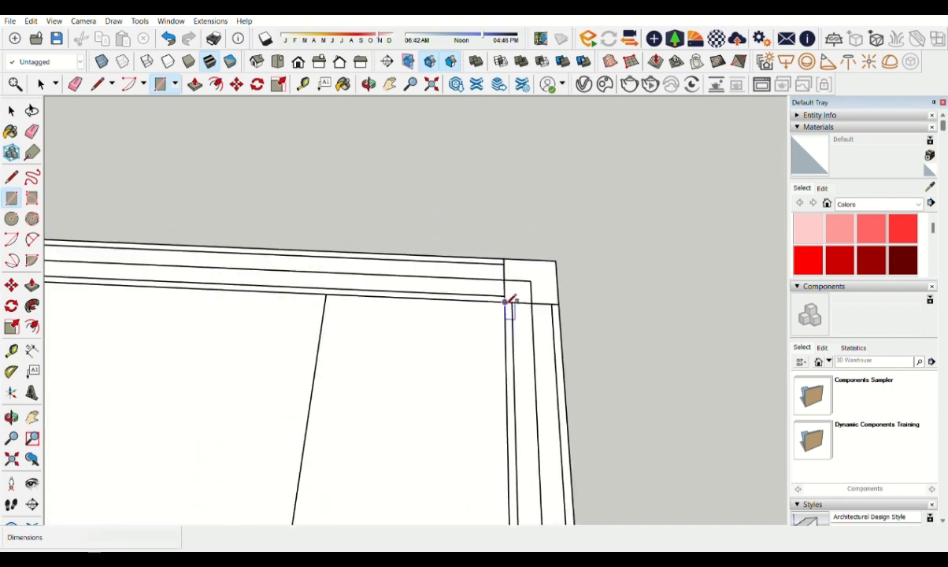
pyautogui.click(509, 299)
pyautogui.scroll(-8, 411, 420)
pyautogui.keyDown('shift'); pyautogui.moveTo(366, 447); pyautogui.dragTo(451, 225, button='middle'); pyautogui.keyUp('shift')
pyautogui.scroll(-3, 394, 347)
pyautogui.scroll(8, 329, 426)
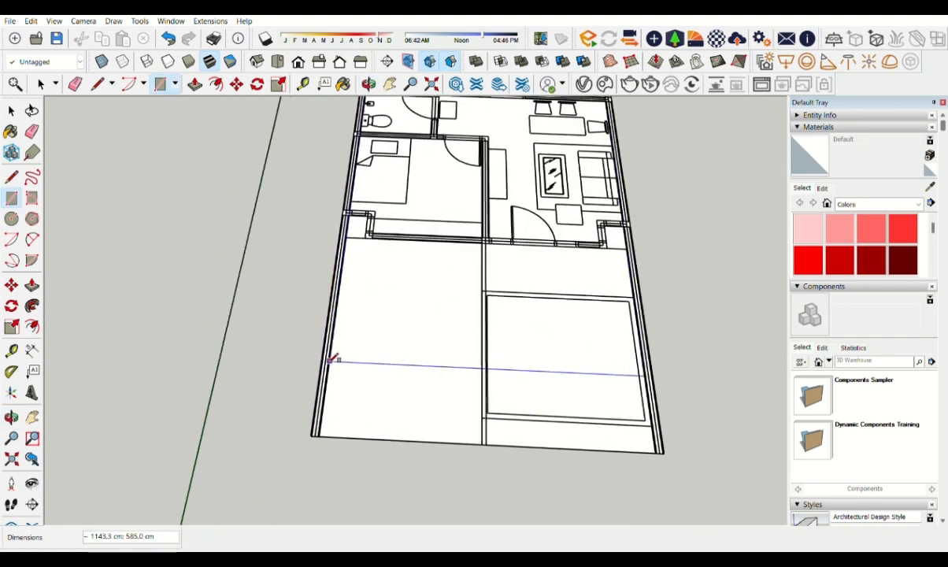
pyautogui.scroll(-3, 312, 437)
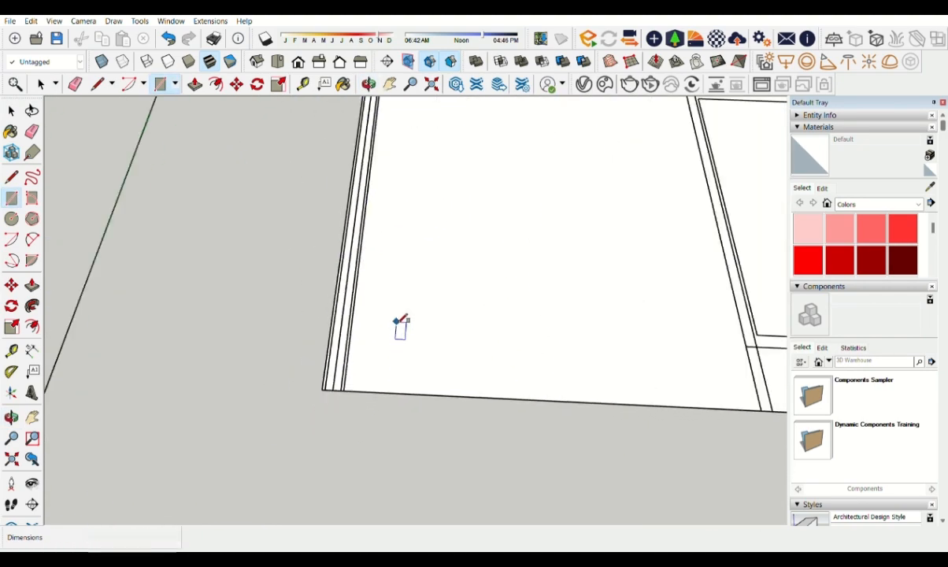
# - Draw a rectangle over the rear bedroom's doorway wall, from the bathroom wall's column to the kitchen doorway
pyautogui.scroll(10, 456, 451)
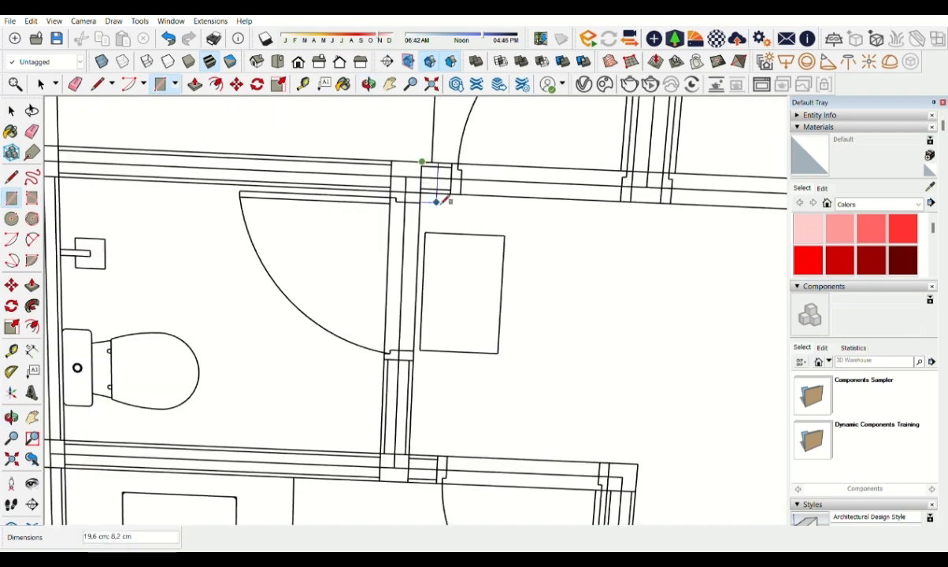
pyautogui.scroll(-2, 444, 201)
pyautogui.keyDown('shift'); pyautogui.moveTo(625, 194); pyautogui.dragTo(223, 290, button='middle'); pyautogui.keyUp('shift')
pyautogui.click(190, 299)
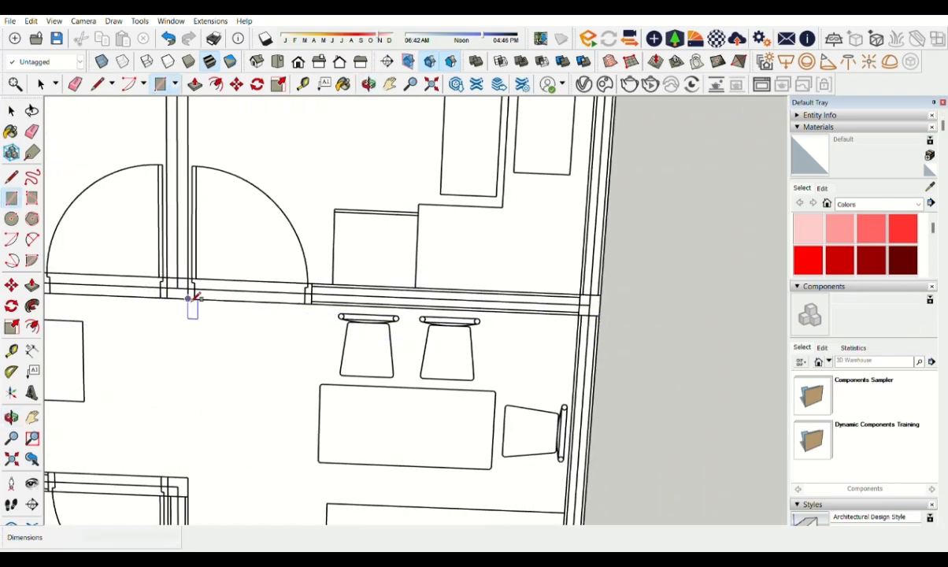
# - Draw a rectangle over the dividing wall between the rear bedroom and the kitchen, up to the rear outer wall
pyautogui.scroll(-2, 195, 299)
pyautogui.keyDown('shift'); pyautogui.moveTo(204, 201); pyautogui.dragTo(438, 520, button='middle'); pyautogui.keyUp('shift')
pyautogui.scroll(5, 425, 224)
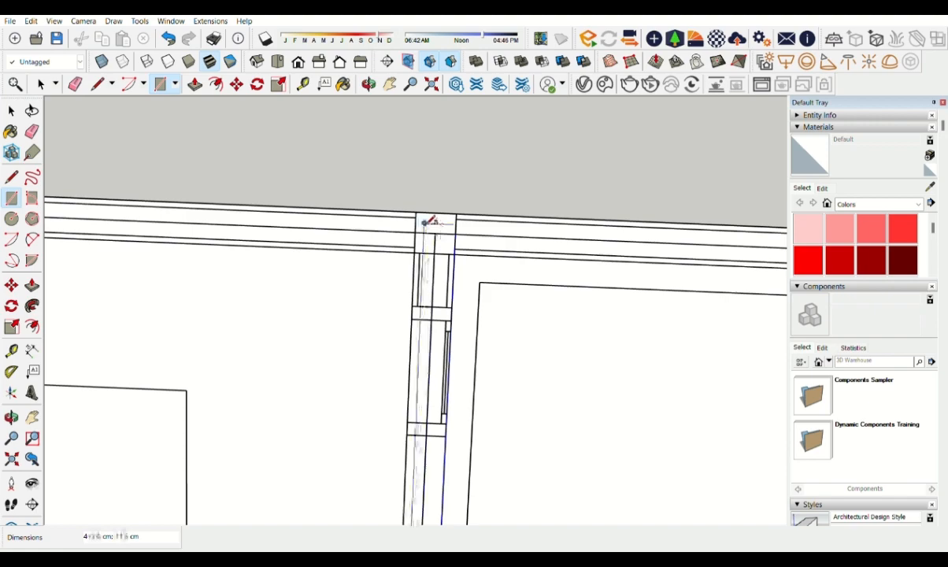
pyautogui.click(456, 255)
# - Draw a rectangle over the kitchen doorway, from the dividing wall to the far door jamb
pyautogui.scroll(-2, 439, 337)
pyautogui.scroll(-3, 446, 499)
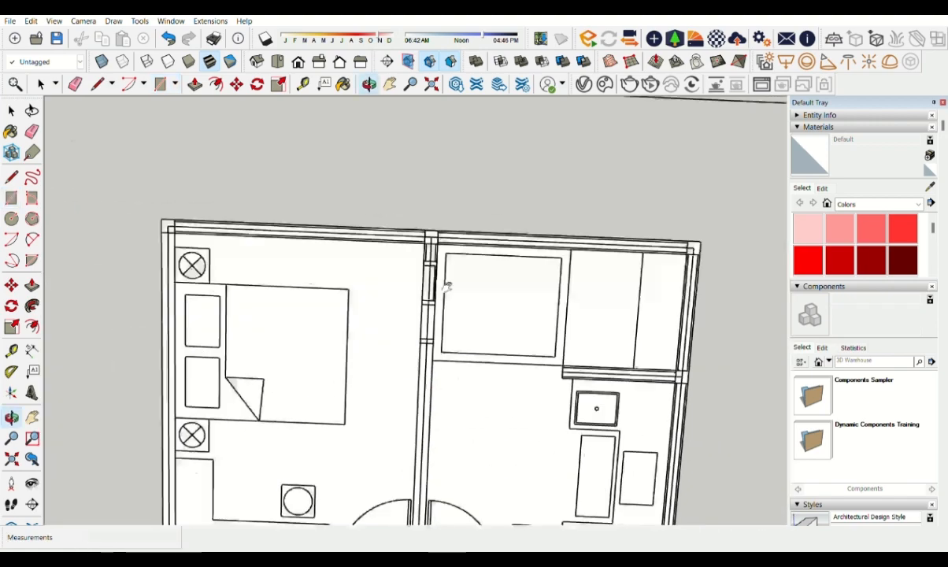
pyautogui.scroll(5, 323, 394)
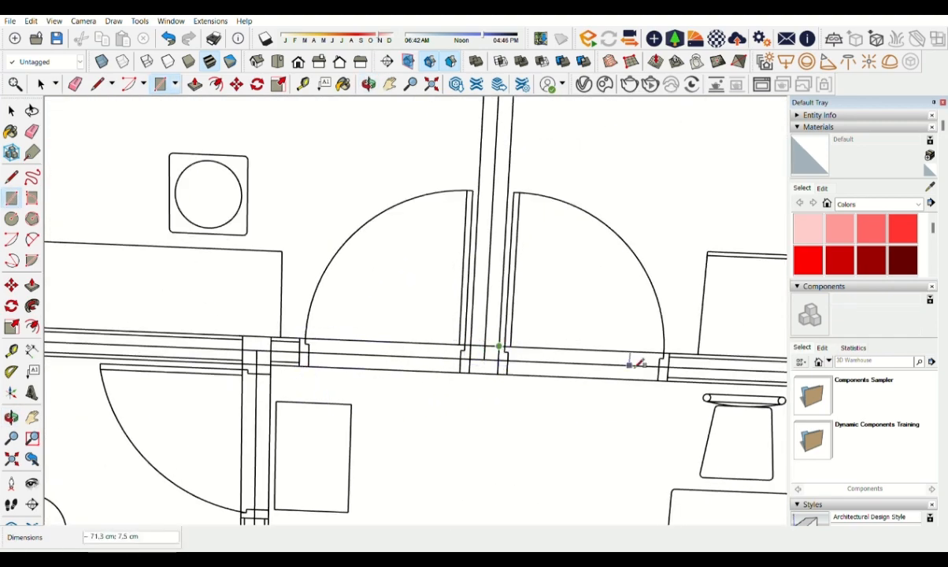
pyautogui.click(668, 381)
pyautogui.scroll(-2, 666, 378)
# - Draw an 85 by 15 cm rectangle over the bathroom doorway and another rectangle over the front bedroom's doorway wall
pyautogui.scroll(2, 360, 298)
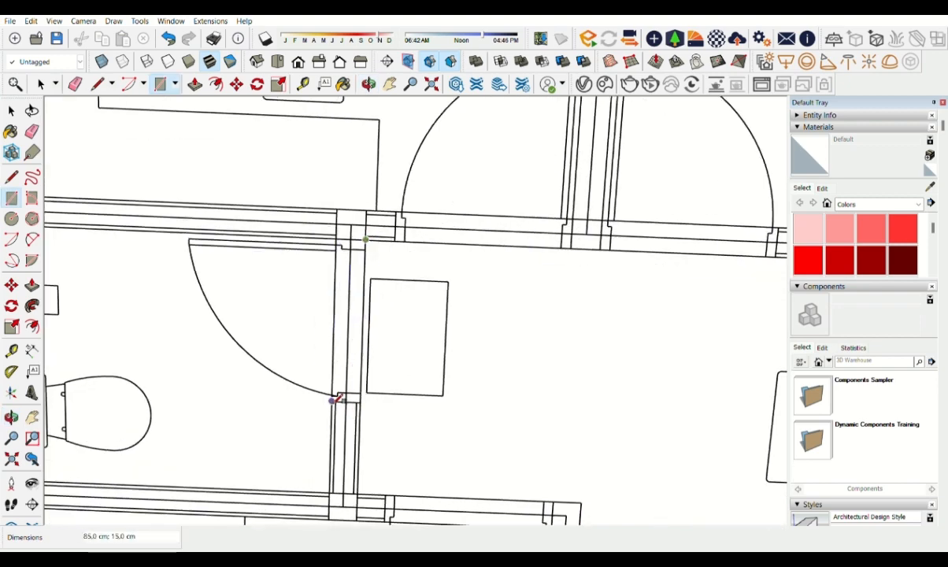
pyautogui.click(337, 399)
pyautogui.scroll(-2, 331, 354)
pyautogui.scroll(2, 343, 345)
pyautogui.click(513, 378)
pyautogui.scroll(-2, 513, 379)
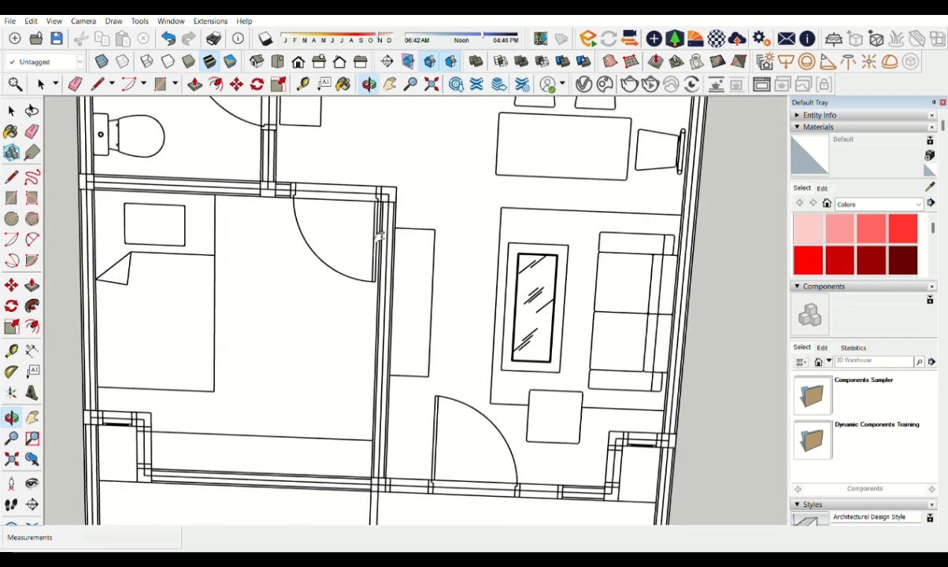
# - Trace the stepped front wall segments of the living room and front bedroom with rectangles
pyautogui.scroll(2, 323, 351)
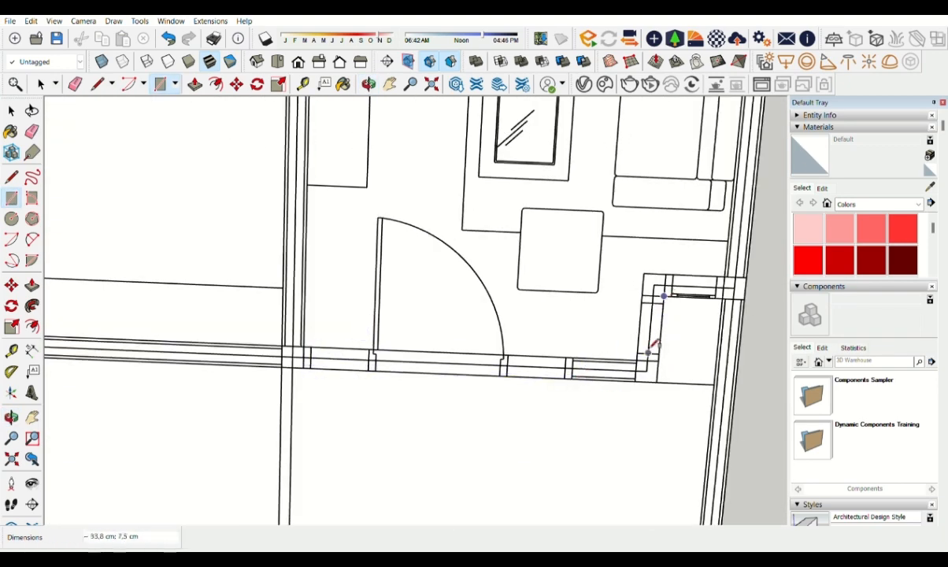
pyautogui.keyDown('shift'); pyautogui.moveTo(292, 382); pyautogui.dragTo(717, 339, button='middle'); pyautogui.keyUp('shift')
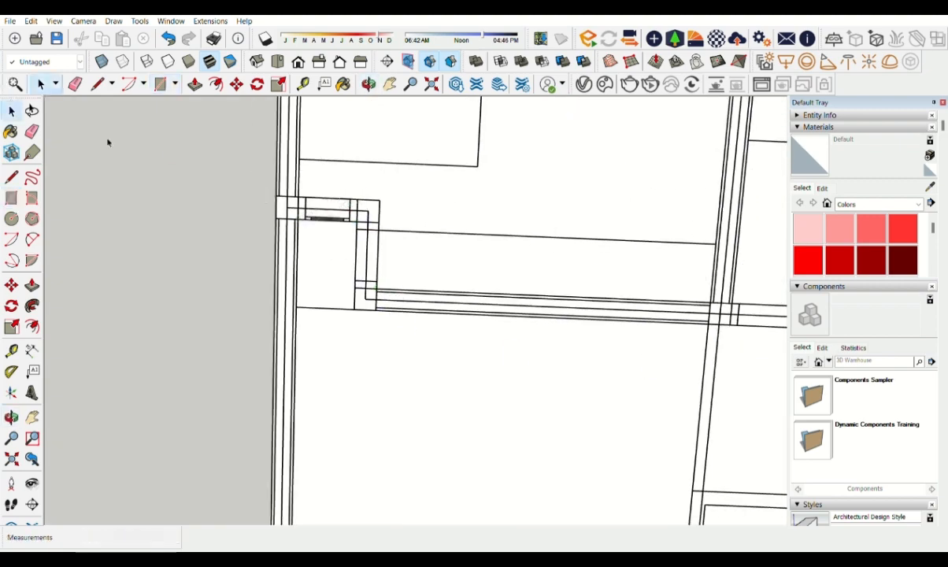
# - Move the imported floor plan linework aside along the red axis, clear of the traced walls
pyautogui.moveTo(107, 142); pyautogui.dragTo(490, 223, button='middle')
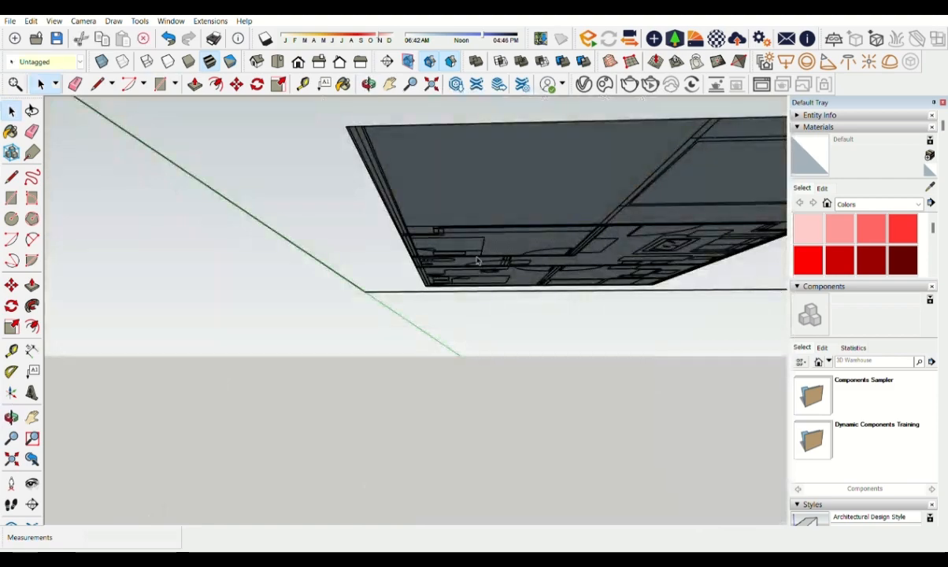
pyautogui.click(417, 250)
pyautogui.scroll(-1, 416, 250)
pyautogui.moveTo(416, 251); pyautogui.dragTo(484, 379, button='middle')
pyautogui.press('m')
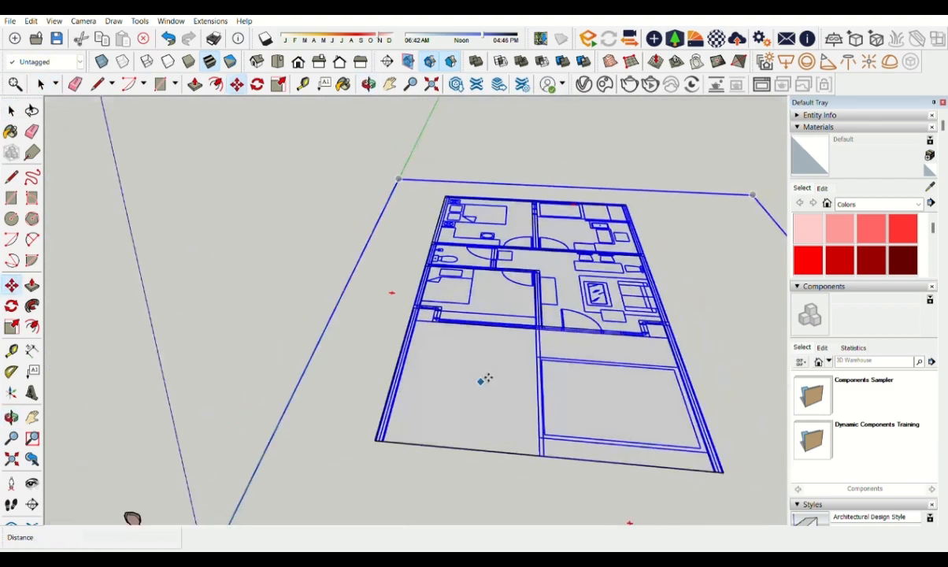
pyautogui.scroll(-3, 441, 362)
pyautogui.click(400, 353)
pyautogui.click(720, 385)
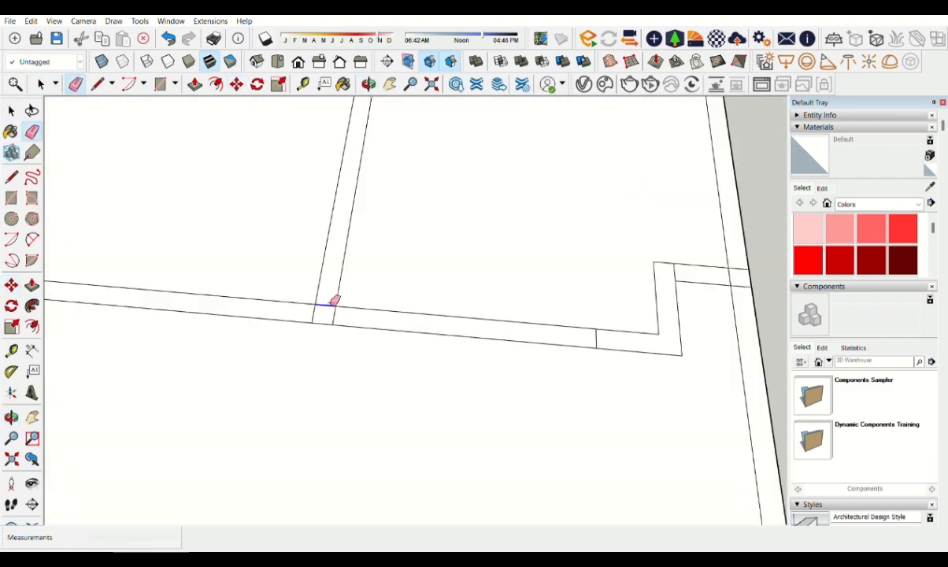
# - Erase the leftover edges where the traced wall rectangles meet at the front wall's junctions
pyautogui.moveTo(328, 307); pyautogui.dragTo(315, 317)
pyautogui.keyDown('shift'); pyautogui.moveTo(483, 278); pyautogui.dragTo(342, 334, button='middle'); pyautogui.keyUp('shift')
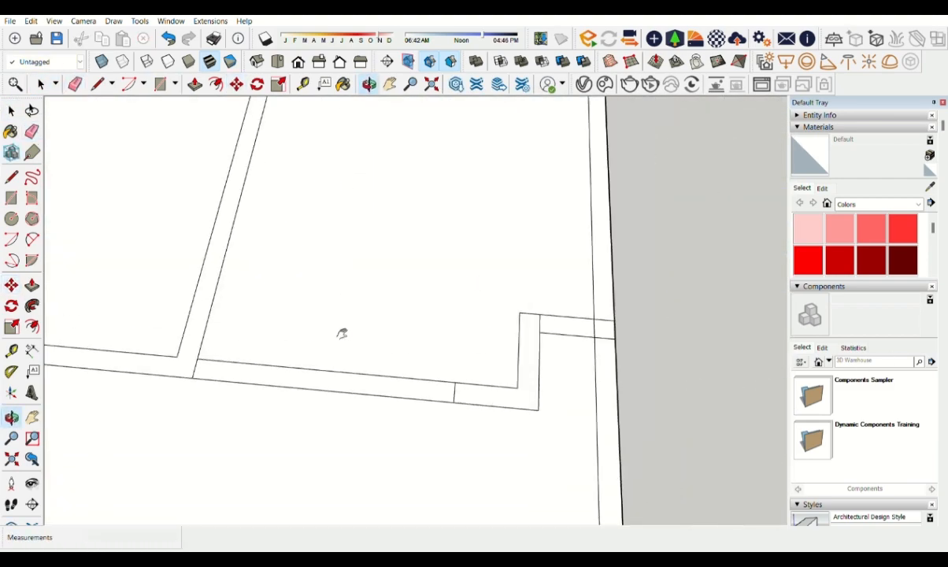
pyautogui.scroll(-5, 188, 341)
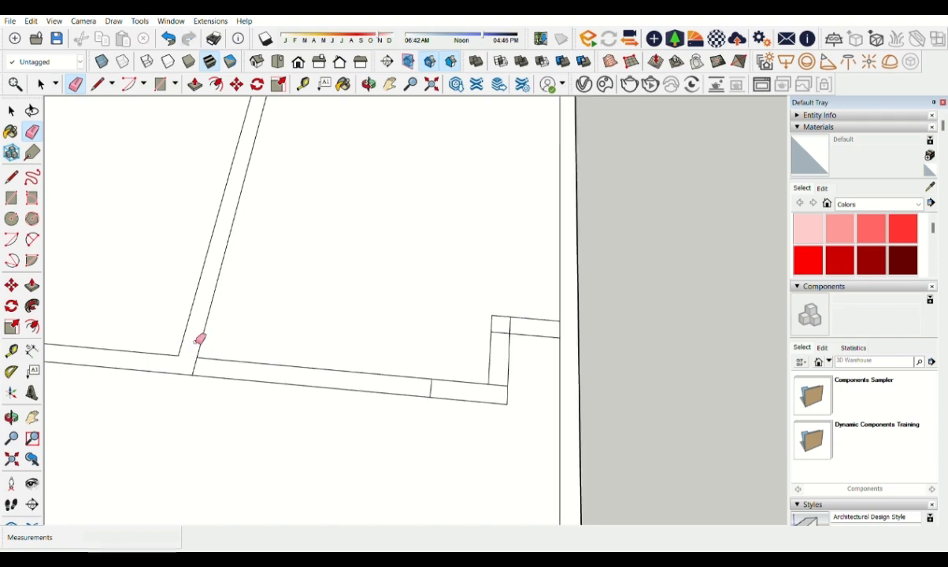
pyautogui.scroll(4, 319, 204)
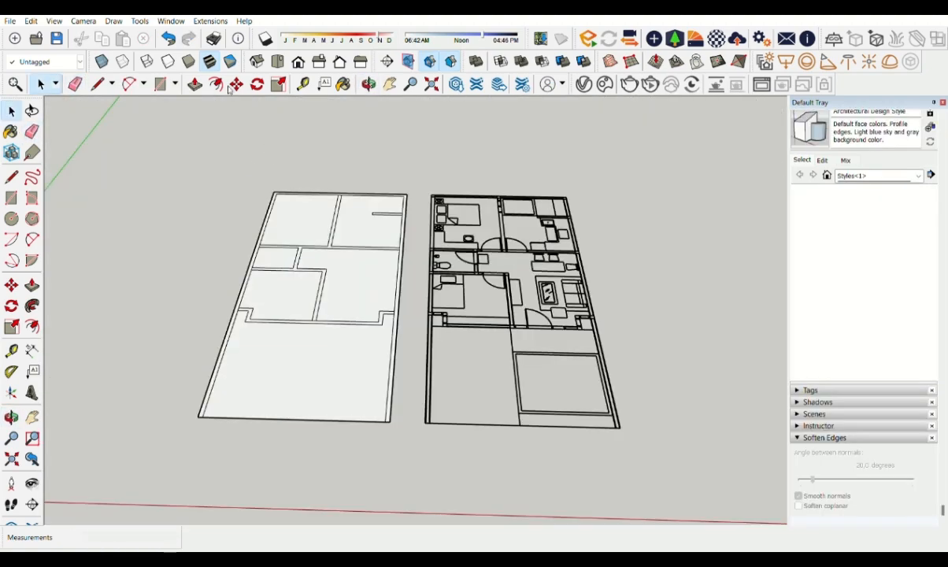
# - Outline the front yard sections, its inset garden rectangle and the rear service area's divisions on the traced floor
pyautogui.moveTo(355, 347)
pyautogui.mouseDown(button='middle')
pyautogui.moveTo(362, 392)
pyautogui.moveTo(395, 415)
pyautogui.mouseUp(button='middle')
pyautogui.press('e')
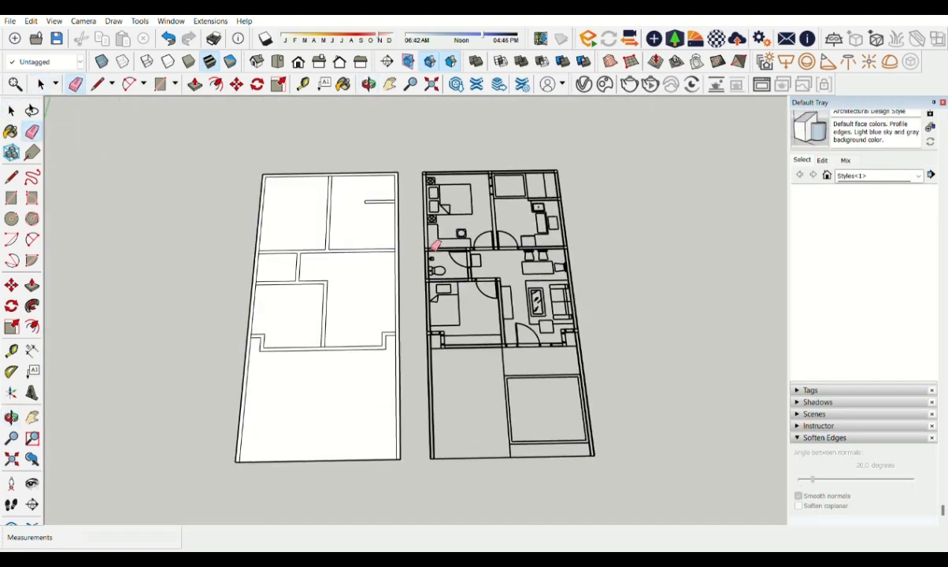
pyautogui.scroll(5, 307, 323)
pyautogui.scroll(-3, 210, 356)
pyautogui.scroll(4, 370, 165)
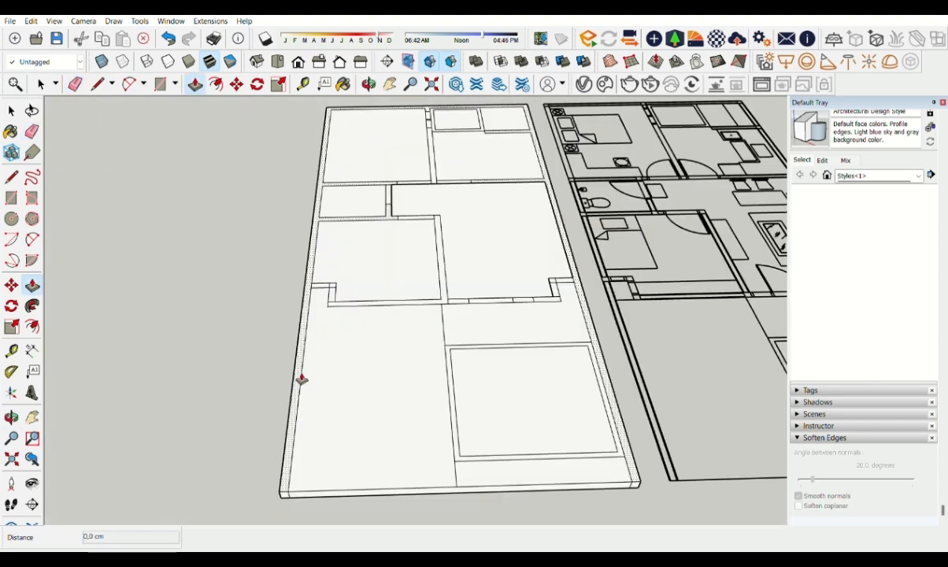
# - Extrude the wall outline up 315 cm with Push/Pull
pyautogui.click(300, 381)
pyautogui.write('315')
pyautogui.press('Return')
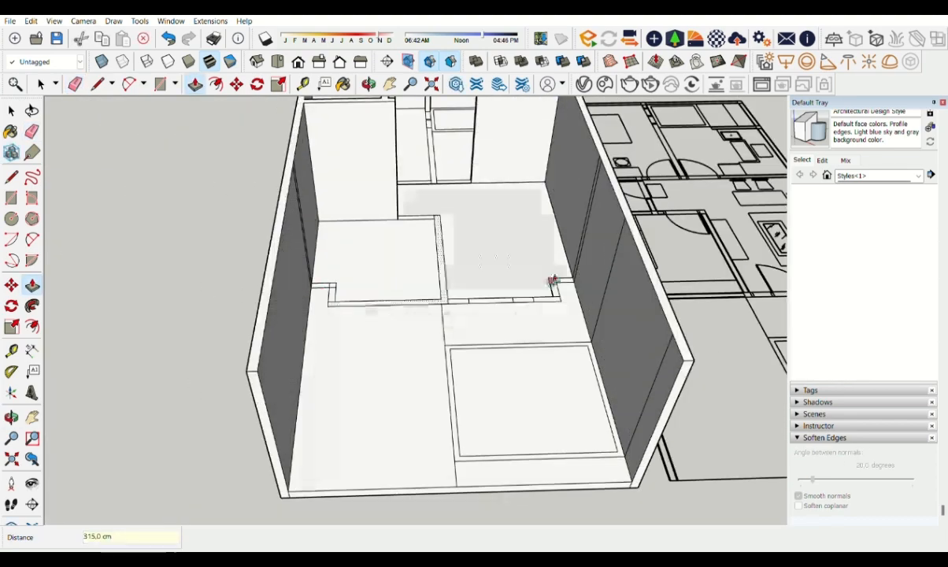
# - Pull up the remaining front and interior wall faces of the house
pyautogui.scroll(3, 547, 299)
pyautogui.doubleClick(551, 285)
pyautogui.scroll(-5, 551, 285)
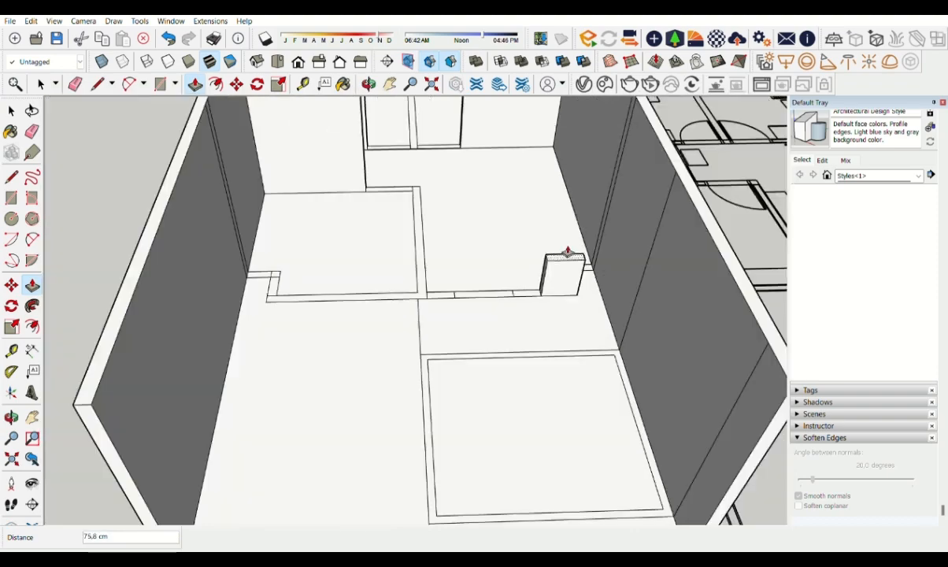
pyautogui.moveTo(281, 232); pyautogui.dragTo(347, 313, button='middle')
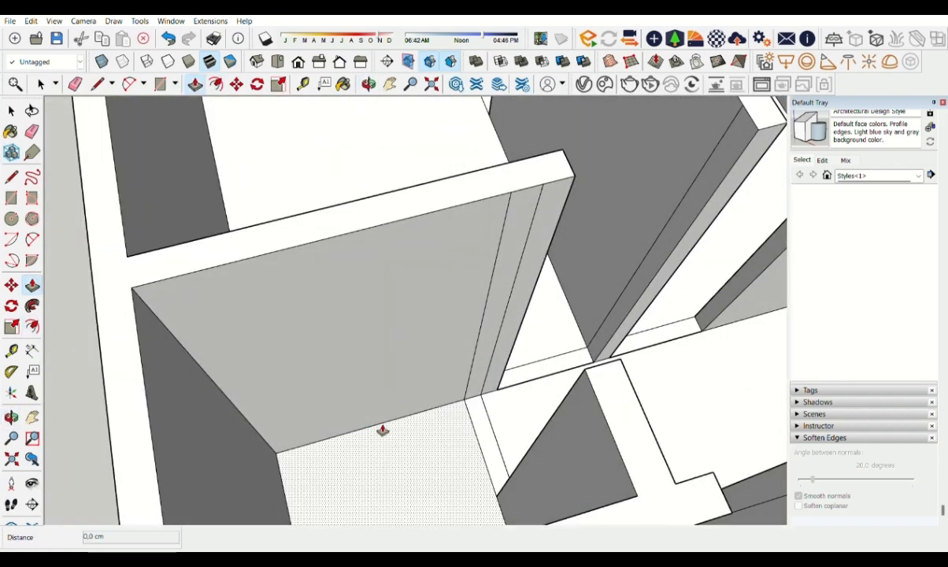
# - Adjust the floor levels with Push/Pull, offsetting the rear service area's floor by 1 cm
pyautogui.press('Return')
pyautogui.moveTo(425, 456)
pyautogui.mouseDown(button='middle')
pyautogui.moveTo(545, 388)
pyautogui.moveTo(376, 345)
pyautogui.moveTo(470, 372)
pyautogui.moveTo(605, 505)
pyautogui.moveTo(309, 374)
pyautogui.mouseUp(button='middle')
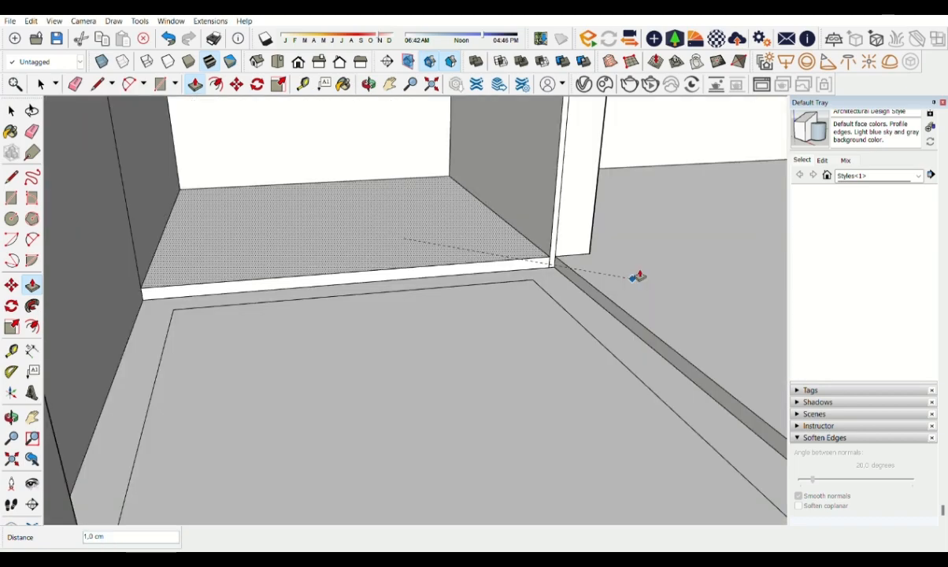
pyautogui.moveTo(635, 275); pyautogui.dragTo(311, 381, button='middle')
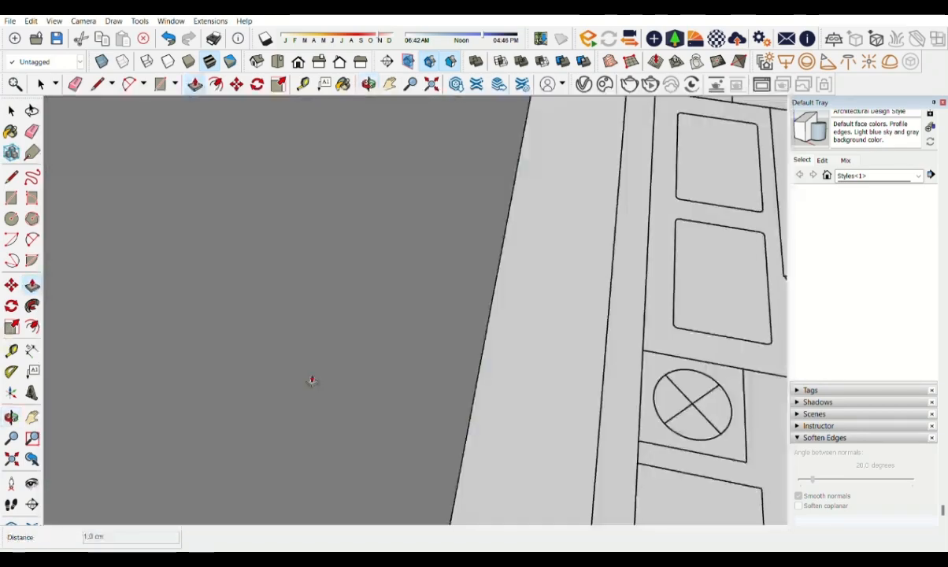
pyautogui.scroll(-8, 311, 382)
pyautogui.moveTo(260, 362)
pyautogui.keyDown('shift'); pyautogui.mouseDown(button='middle')
pyautogui.moveTo(518, 353)
pyautogui.moveTo(357, 329)
pyautogui.moveTo(712, 319)
pyautogui.moveTo(311, 234)
pyautogui.moveTo(136, 320)
pyautogui.moveTo(472, 260)
pyautogui.mouseUp(button='middle'); pyautogui.keyUp('shift')
pyautogui.scroll(10, 518, 353)
pyautogui.scroll(-8, 136, 320)
pyautogui.scroll(-4, 471, 261)
pyautogui.moveTo(466, 331); pyautogui.dragTo(425, 294, button='middle')
pyautogui.click(138, 222)
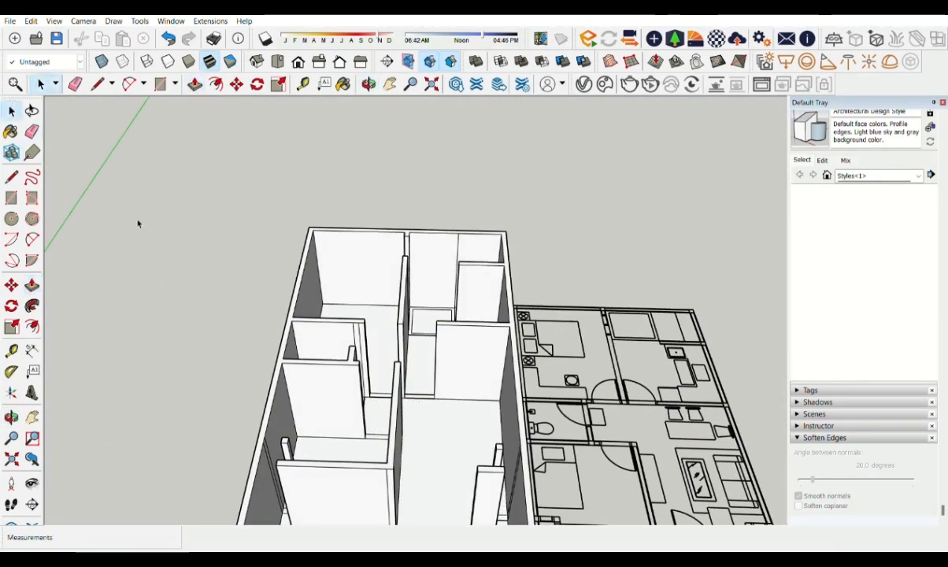
# - Raise low sill walls on both sides of the front door opening
pyautogui.moveTo(315, 362); pyautogui.dragTo(438, 307, button='middle')
pyautogui.scroll(8, 507, 355)
pyautogui.scroll(2, 488, 355)
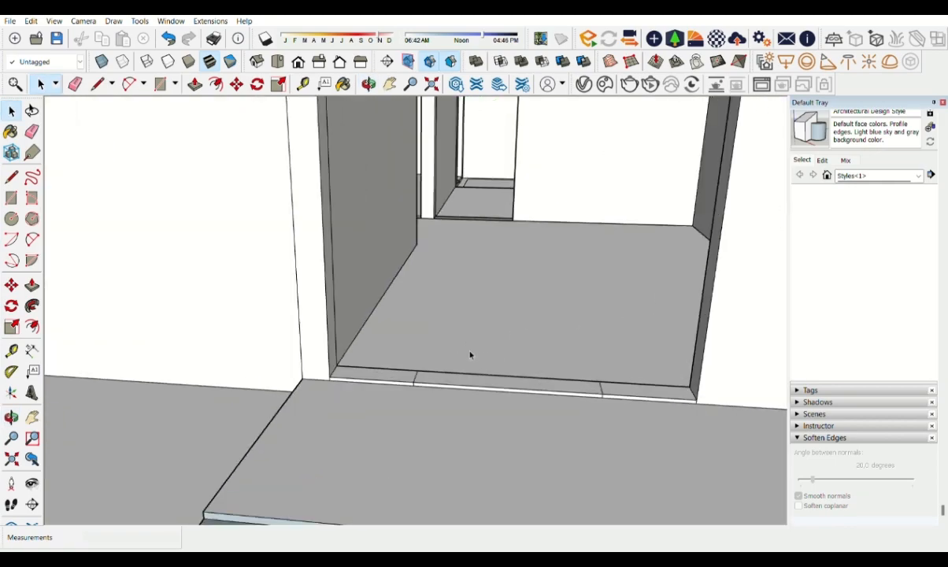
pyautogui.scroll(-3, 372, 316)
pyautogui.moveTo(322, 304); pyautogui.dragTo(480, 365, button='middle')
pyautogui.moveTo(568, 312); pyautogui.dragTo(545, 317)
pyautogui.scroll(-3, 545, 316)
pyautogui.moveTo(551, 317)
pyautogui.mouseDown(button='middle')
pyautogui.moveTo(303, 317)
pyautogui.moveTo(535, 347)
pyautogui.mouseUp(button='middle')
pyautogui.scroll(3, 338, 337)
# - Draw a rectangle with a 96 cm side on the open ground beside the house for the door frame
pyautogui.press('l')
pyautogui.moveTo(228, 378)
pyautogui.mouseDown(button='middle')
pyautogui.moveTo(338, 337)
pyautogui.moveTo(323, 315)
pyautogui.mouseUp(button='middle')
pyautogui.press('r')
pyautogui.click(182, 436)
pyautogui.write('5m')
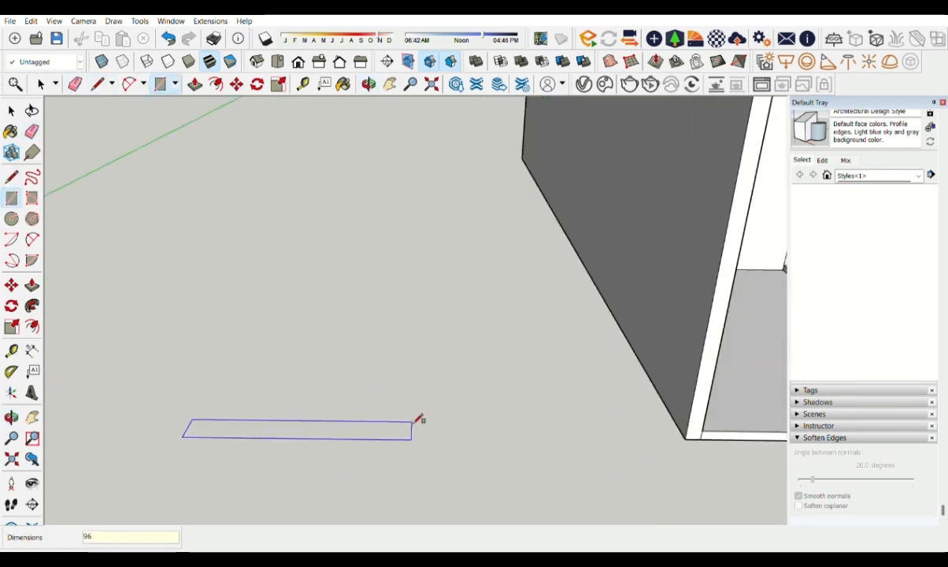
pyautogui.press('Return')
# - Draw a 15 by 5 cm post profile and extrude the door frame's posts and header
pyautogui.scroll(3, 197, 429)
pyautogui.click(260, 379)
pyautogui.write('15;5p')
pyautogui.click(740, 351)
pyautogui.moveTo(451, 286); pyautogui.dragTo(483, 328, button='middle')
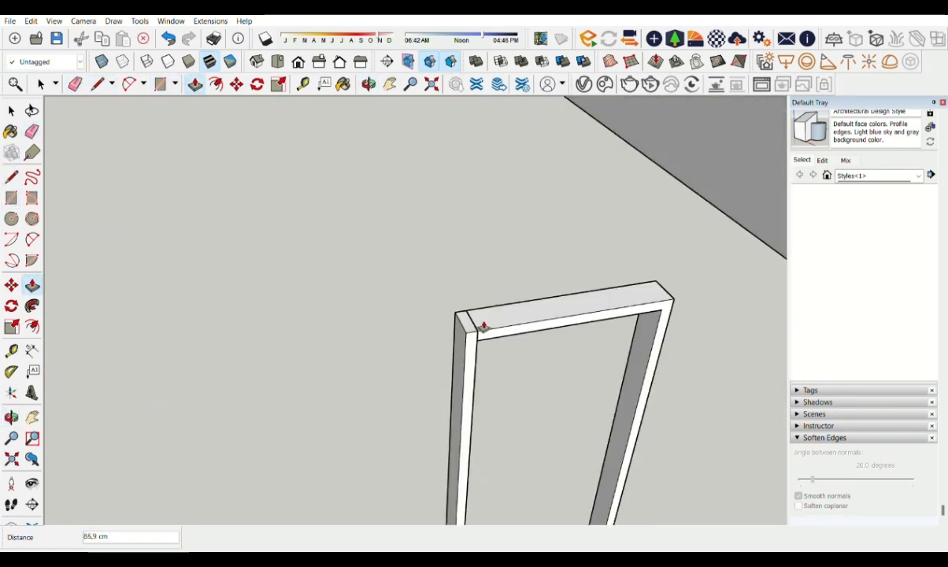
# - Draw 15 by 5 cm profiles on the door frame and extrude them to form the side window frames
pyautogui.press('r')
pyautogui.click(561, 227)
pyautogui.write('15;5')
pyautogui.click(387, 207)
pyautogui.write('15;5')
pyautogui.press('Return')
pyautogui.press('p')
pyautogui.click(400, 199)
# - Close the side window frames with bottom rails and erase the leftover edges on the frame
pyautogui.press('r')
pyautogui.click(131, 400)
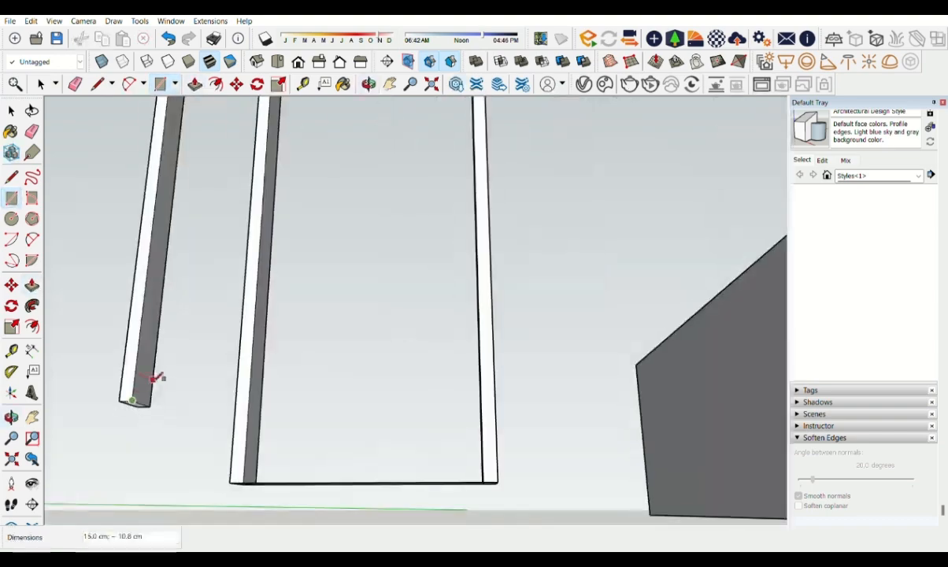
pyautogui.press('e')
pyautogui.scroll(-5, 399, 405)
pyautogui.scroll(-3, 399, 405)
pyautogui.moveTo(320, 369); pyautogui.dragTo(681, 309, button='middle')
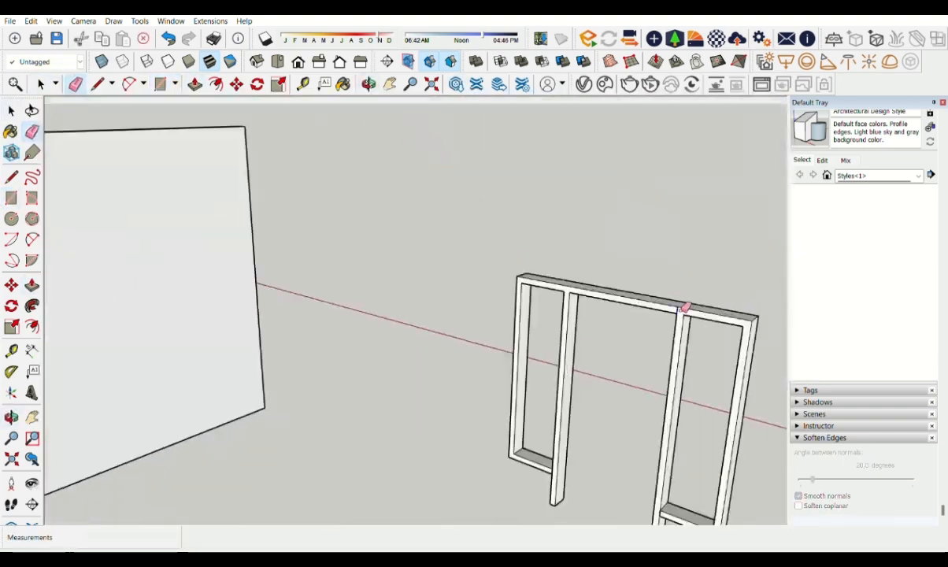
# - Group the whole door and side window frame and move it into the front opening over the sill walls
pyautogui.moveTo(539, 495)
pyautogui.mouseDown(button='middle')
pyautogui.moveTo(218, 334)
pyautogui.moveTo(376, 357)
pyautogui.mouseUp(button='middle')
pyautogui.scroll(-3, 218, 335)
pyautogui.press('space')
pyautogui.tripleClick(379, 386)
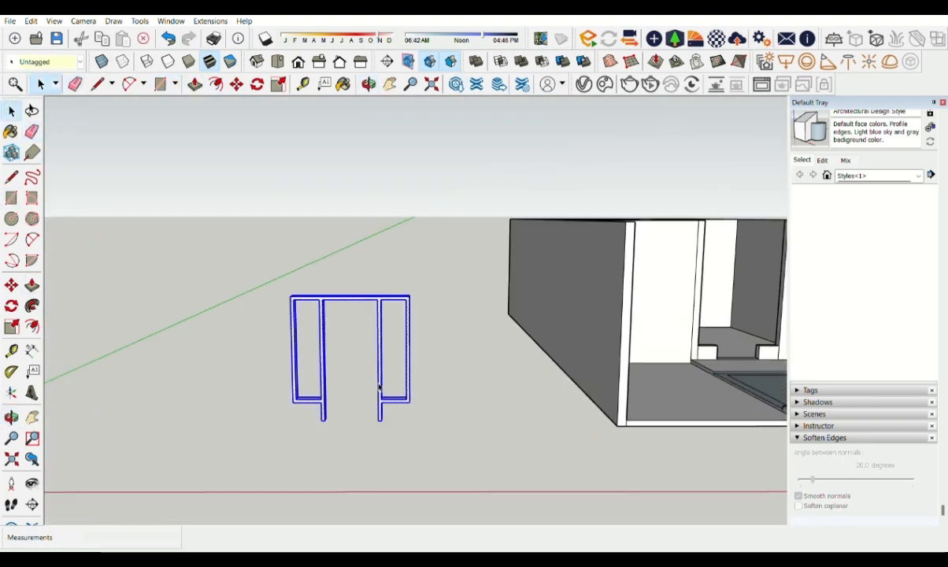
pyautogui.click(325, 421)
pyautogui.moveTo(693, 354); pyautogui.dragTo(508, 351, button='middle')
pyautogui.scroll(5, 504, 354)
pyautogui.click(396, 381)
pyautogui.scroll(-10, 504, 415)
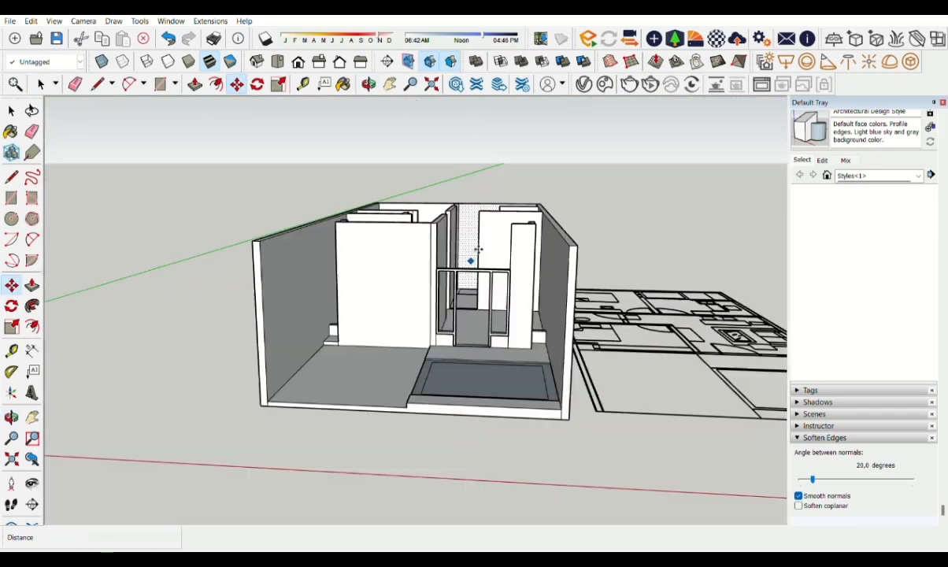
pyautogui.scroll(5, 478, 252)
# - Review the placed entrance frame against the furnished floor plan beside the model
pyautogui.press('space')
pyautogui.click(492, 158)
pyautogui.scroll(3, 490, 277)
pyautogui.scroll(-10, 331, 355)
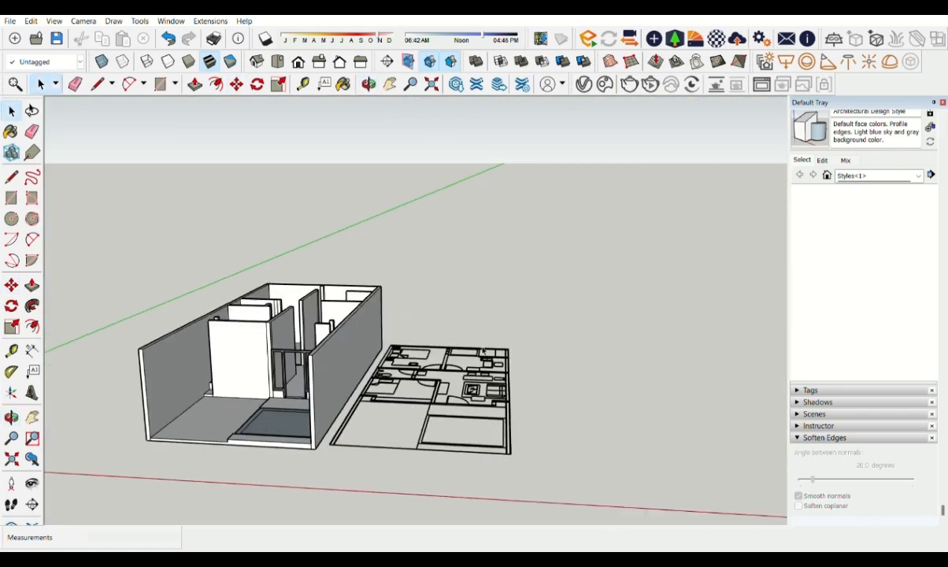
pyautogui.moveTo(393, 346); pyautogui.dragTo(386, 441, button='middle')
pyautogui.scroll(7, 378, 444)
pyautogui.scroll(-6, 337, 442)
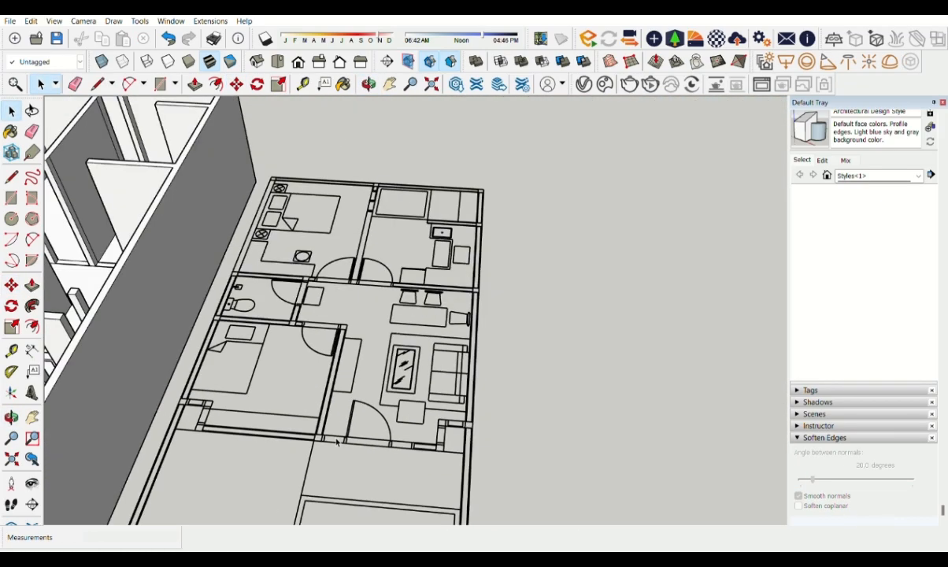
pyautogui.scroll(8, 275, 307)
pyautogui.moveTo(275, 307); pyautogui.dragTo(412, 307, button='middle')
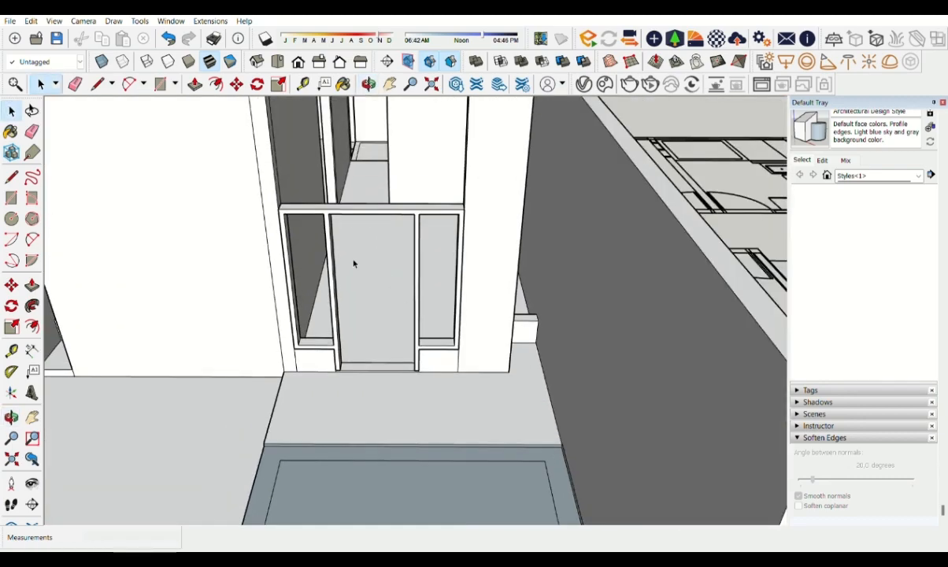
# - Build a window sash with an inset pane in the side window opening next to the front bedroom
pyautogui.scroll(5, 330, 345)
pyautogui.press('r')
pyautogui.scroll(3, 288, 343)
pyautogui.click(267, 440)
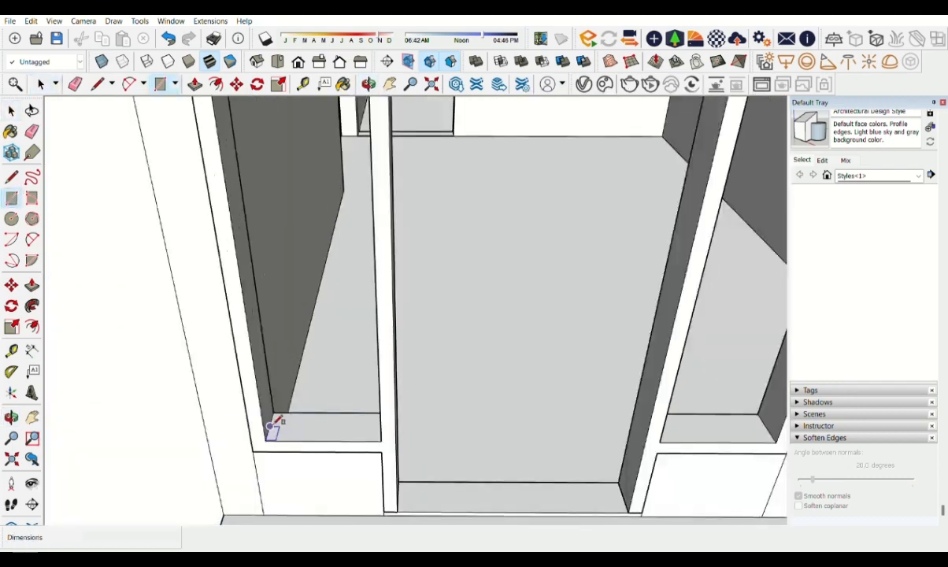
pyautogui.scroll(-5, 274, 425)
pyautogui.scroll(6, 466, 262)
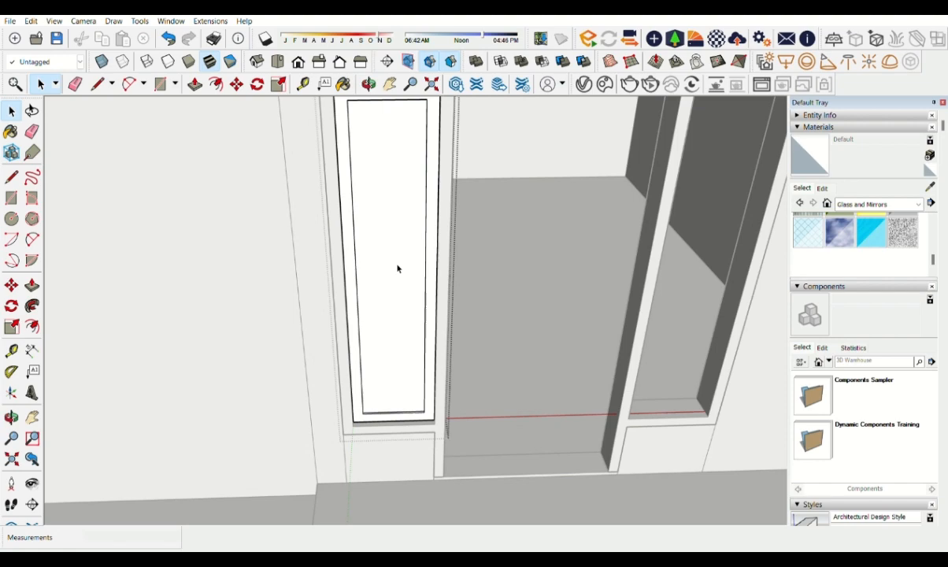
# - Paint the side window's pane with Translucent Glass Gray
pyautogui.click(395, 266)
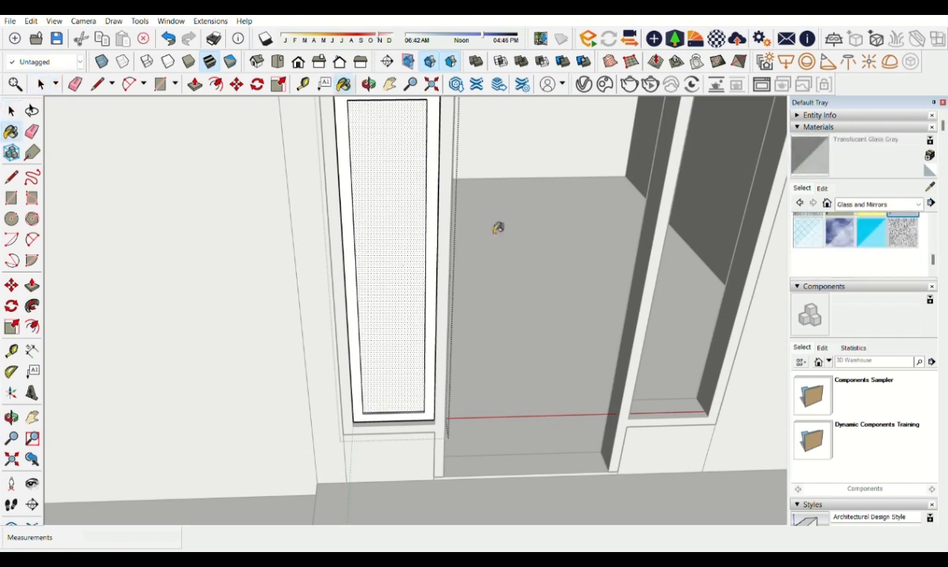
pyautogui.click(389, 207)
pyautogui.moveTo(389, 207); pyautogui.dragTo(508, 165, button='middle')
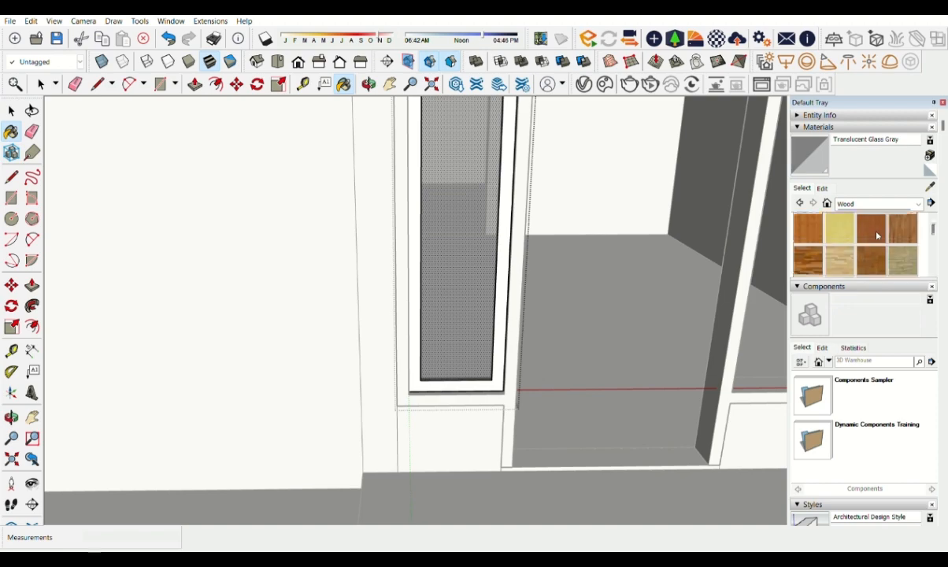
# - Paint the side window's sash frame with Wood Cherry Original on its front and back
pyautogui.scroll(2, 488, 282)
pyautogui.click(514, 293)
pyautogui.scroll(-2, 423, 319)
pyautogui.moveTo(423, 319)
pyautogui.mouseDown(button='middle')
pyautogui.moveTo(441, 311)
pyautogui.moveTo(410, 386)
pyautogui.moveTo(369, 366)
pyautogui.moveTo(355, 409)
pyautogui.moveTo(308, 382)
pyautogui.moveTo(348, 354)
pyautogui.moveTo(423, 502)
pyautogui.moveTo(418, 332)
pyautogui.moveTo(456, 247)
pyautogui.mouseUp(button='middle')
pyautogui.scroll(5, 401, 397)
pyautogui.scroll(-5, 402, 365)
pyautogui.scroll(3, 314, 385)
pyautogui.moveTo(627, 336); pyautogui.dragTo(544, 402, button='middle')
pyautogui.scroll(-2, 457, 356)
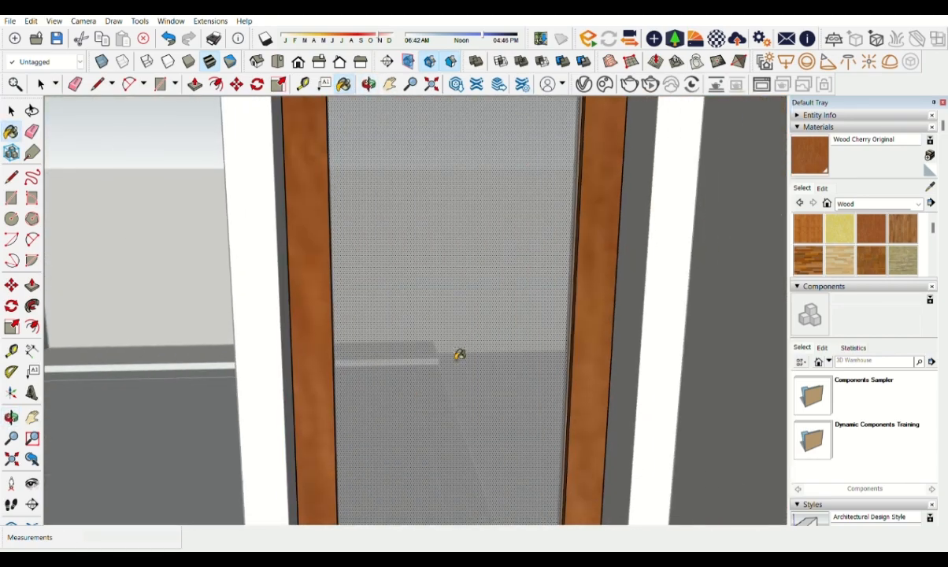
# - Apply Wood Cherry Original to the whole entrance door and side window frame
pyautogui.moveTo(456, 355); pyautogui.dragTo(444, 413, button='middle')
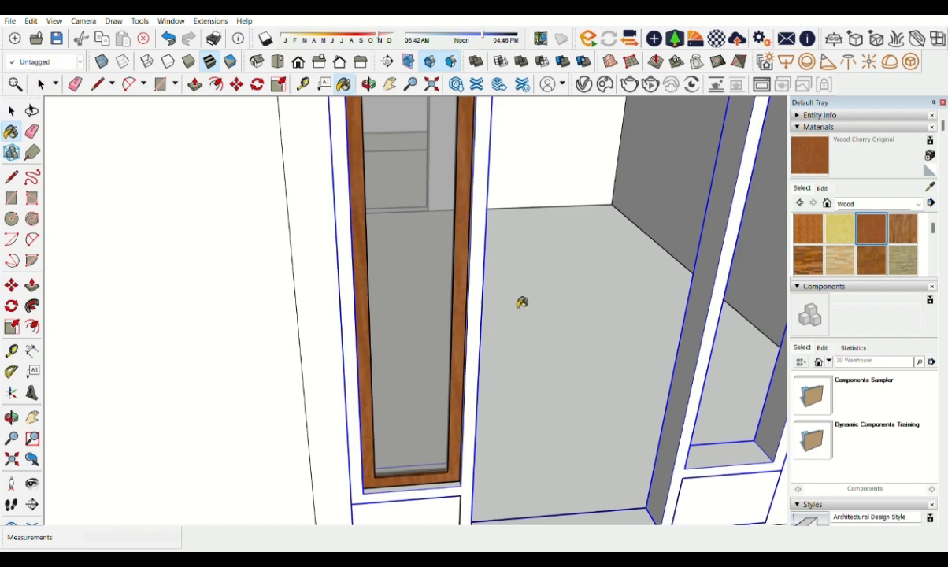
pyautogui.click(478, 308)
pyautogui.scroll(-4, 495, 309)
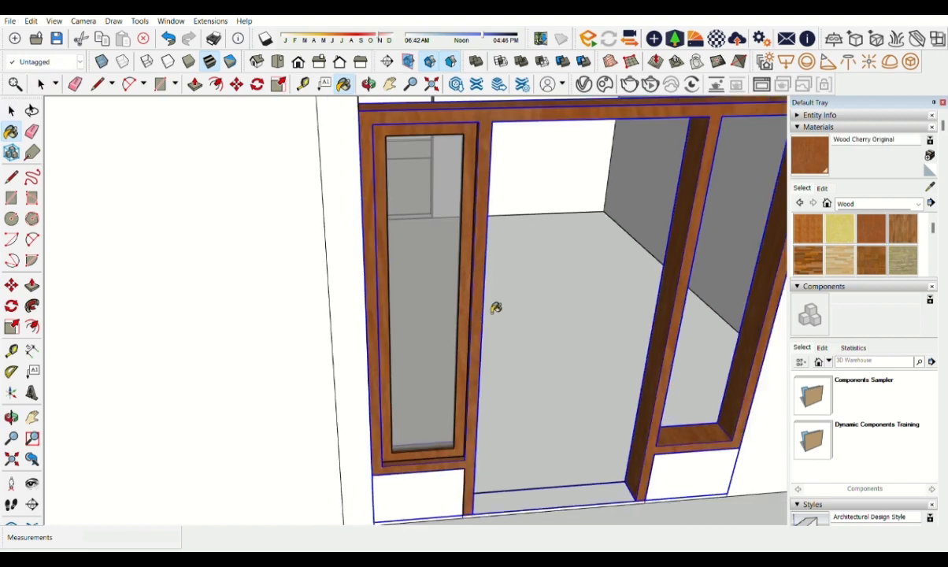
# - Copy the glazed sash from the sidelight to the matching opening on the other side of the entrance doorway
pyautogui.press('space')
pyautogui.click(506, 455)
pyautogui.scroll(2, 474, 390)
pyautogui.click(474, 391)
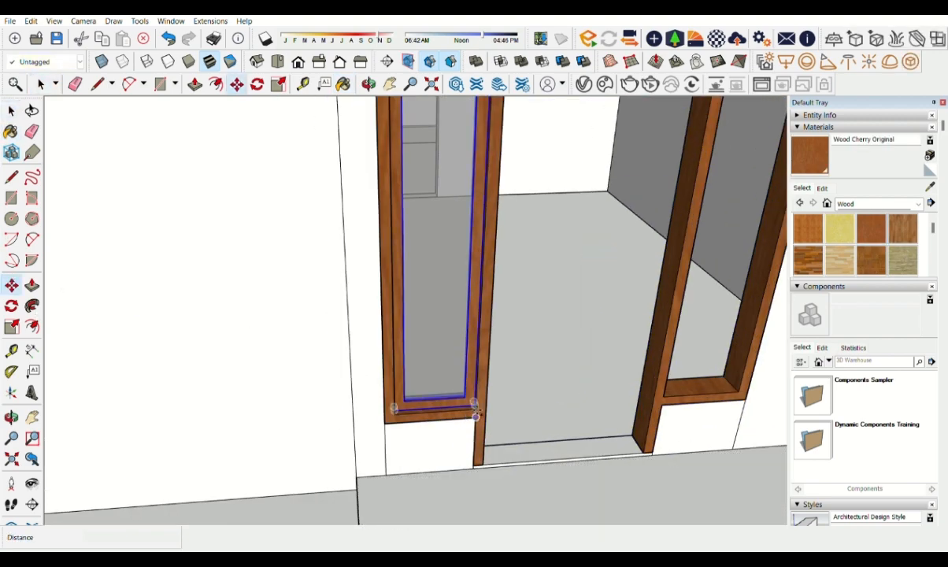
pyautogui.scroll(4, 462, 401)
pyautogui.click(497, 412)
pyautogui.press('ctrl')
pyautogui.scroll(-4, 585, 386)
pyautogui.keyDown('shift'); pyautogui.moveTo(708, 378); pyautogui.dragTo(256, 384, button='middle'); pyautogui.keyUp('shift')
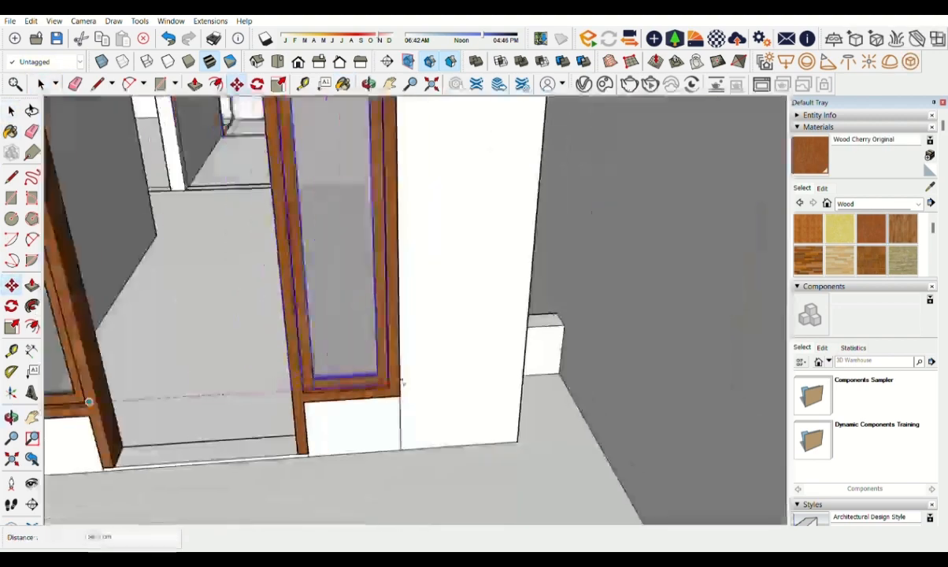
pyautogui.click(411, 392)
pyautogui.scroll(-3, 410, 392)
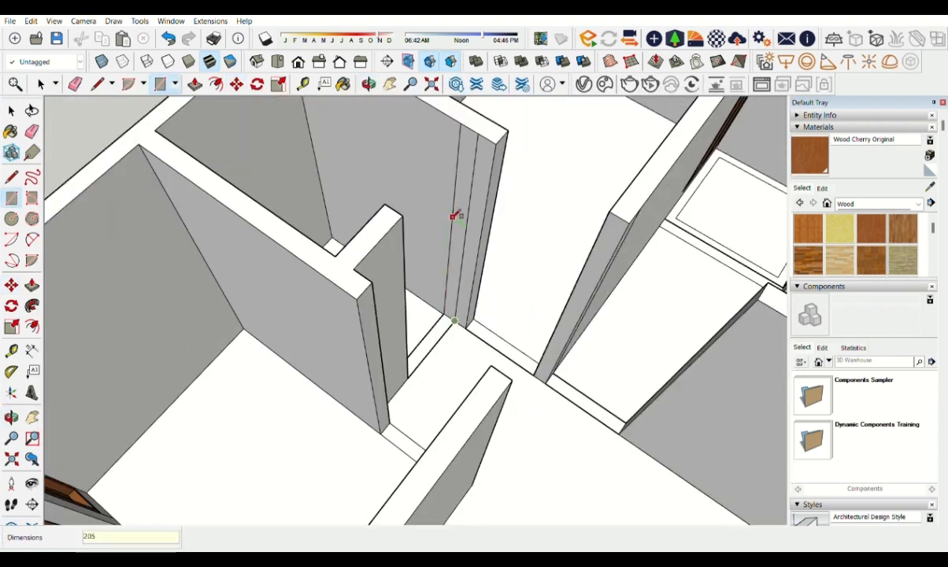
# - Outline a 205 cm high doorway rectangle on the interior wall
pyautogui.press('r')
pyautogui.click(372, 281)
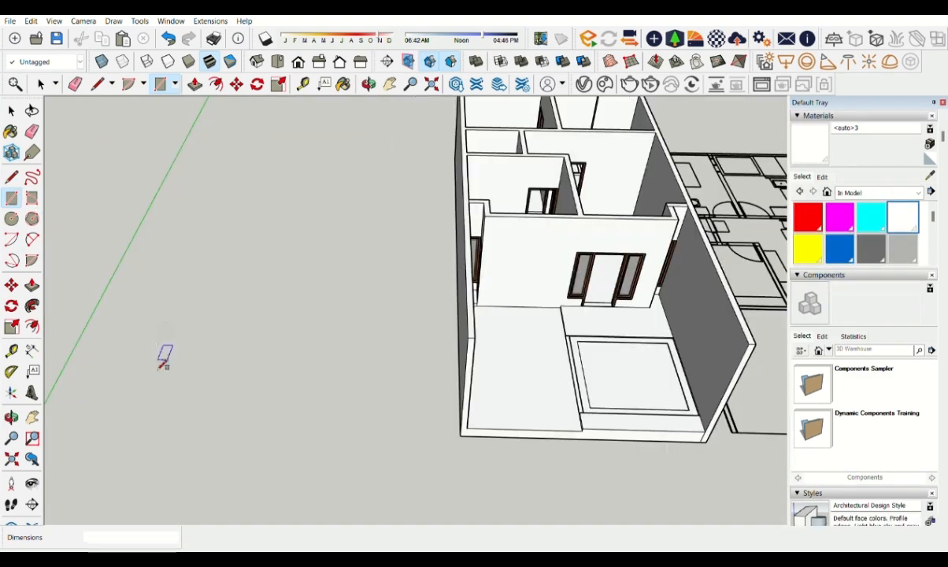
# - Draw an 80 by 4 cm rectangle on the ground beside the house and extrude it upward into a door leaf
pyautogui.scroll(2, 163, 359)
pyautogui.click(206, 396)
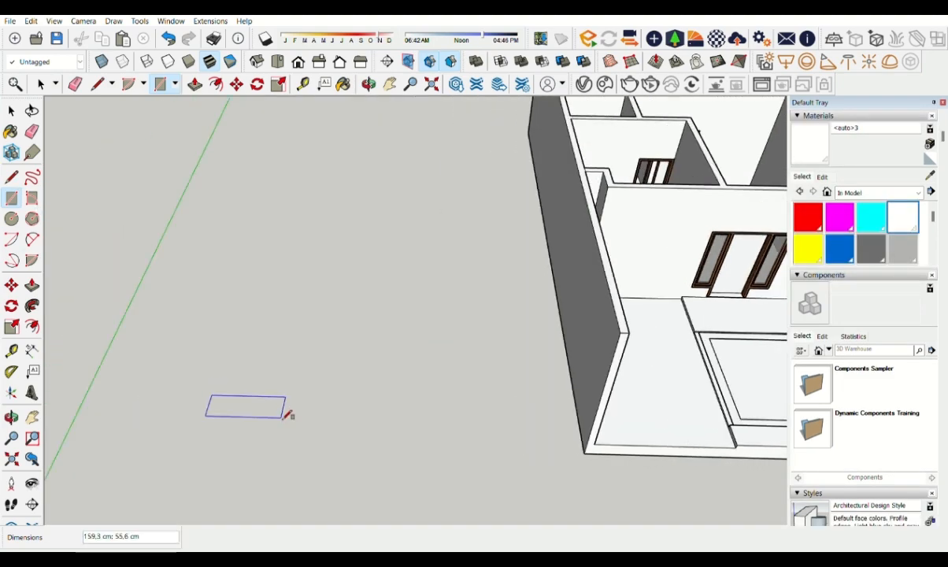
pyautogui.write('80;4')
pyautogui.press('Return')
pyautogui.moveTo(291, 413); pyautogui.dragTo(132, 366, button='middle')
pyautogui.press('p')
pyautogui.click(284, 410)
pyautogui.moveTo(323, 225); pyautogui.dragTo(384, 345, button='middle')
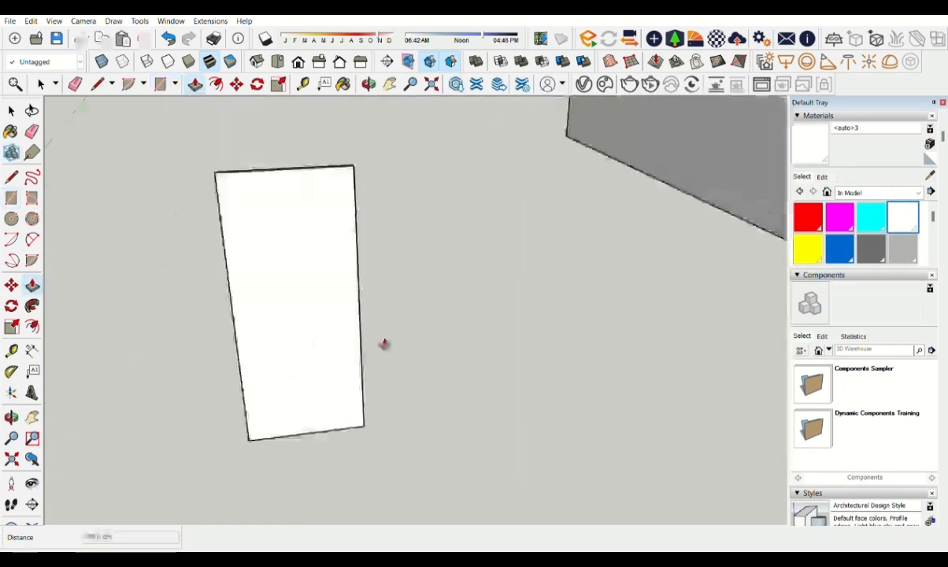
# - Offset the door leaf's front face inward to form a border
pyautogui.press('r')
pyautogui.press('f')
pyautogui.click(290, 178)
pyautogui.click(290, 180)
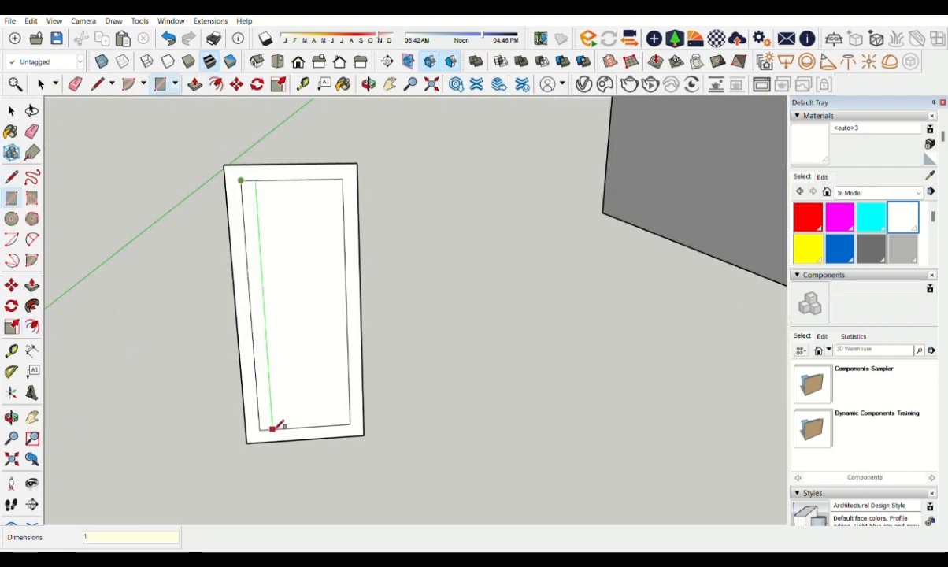
# - Clear the extra inset edges and push the narrow vertical strip through the door leaf to form a glazing slot
pyautogui.press('e')
pyautogui.scroll(4, 244, 237)
pyautogui.scroll(-3, 324, 345)
pyautogui.press('p')
pyautogui.click(323, 345)
pyautogui.moveTo(339, 354)
pyautogui.mouseDown(button='middle')
pyautogui.moveTo(427, 446)
pyautogui.moveTo(378, 378)
pyautogui.mouseUp(button='middle')
# - Draw a rectangle for the panel area beside the glazing slot on the door's front face
pyautogui.press('r')
pyautogui.moveTo(290, 367); pyautogui.dragTo(291, 163, button='middle')
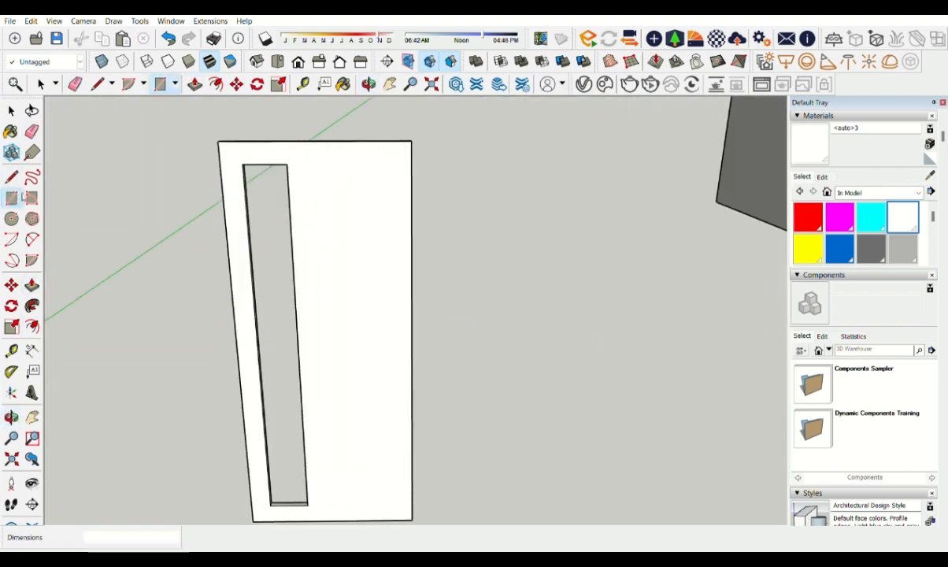
pyautogui.click(402, 138)
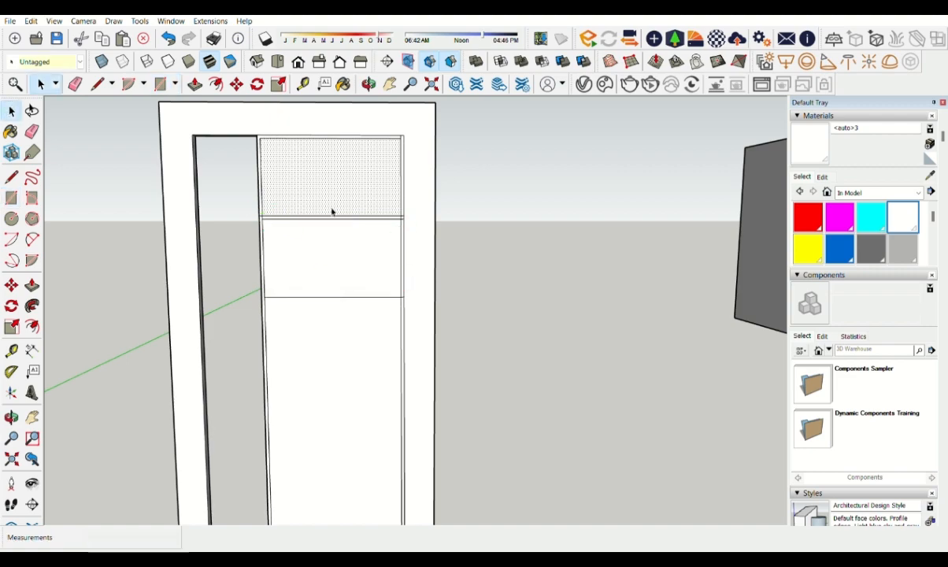
# - Paste copies of the panel rectangle one below another down the door's front face
pyautogui.scroll(3, 335, 224)
pyautogui.hotkey('ctrl', 'v')
pyautogui.scroll(-1, 339, 337)
pyautogui.click(241, 344)
pyautogui.scroll(-1, 323, 382)
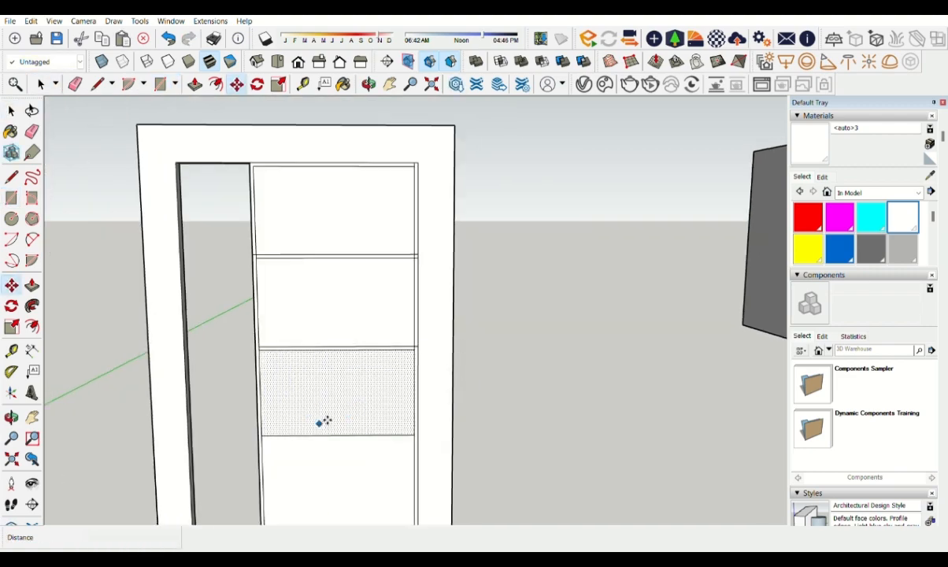
pyautogui.hotkey('ctrl', 'z')
pyautogui.hotkey('ctrl', 'z')
pyautogui.hotkey('ctrl', 'v')
pyautogui.click(259, 348)
# - Clean up the groove edges and recess the grooves around the door panels by 0.5 cm
pyautogui.scroll(3, 259, 260)
pyautogui.press('e')
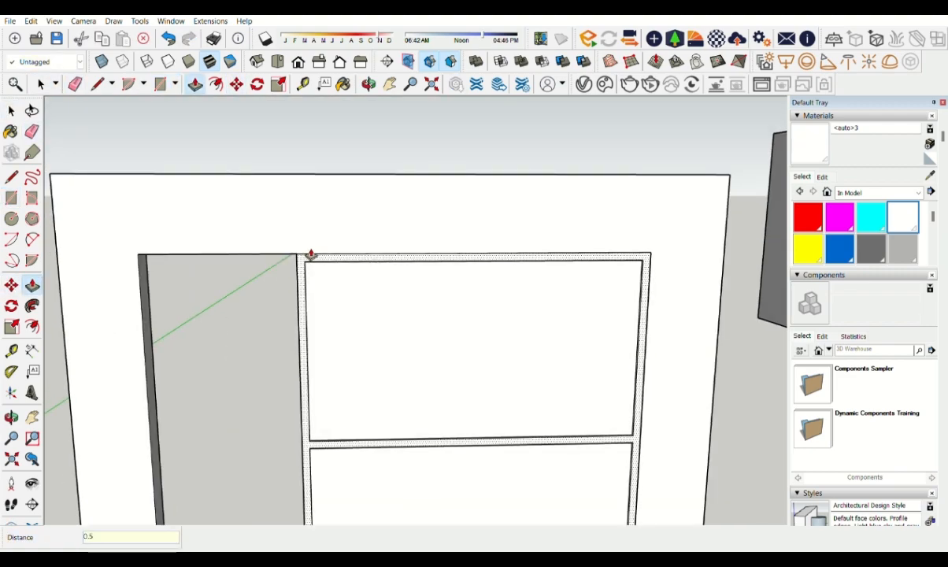
pyautogui.click(311, 255)
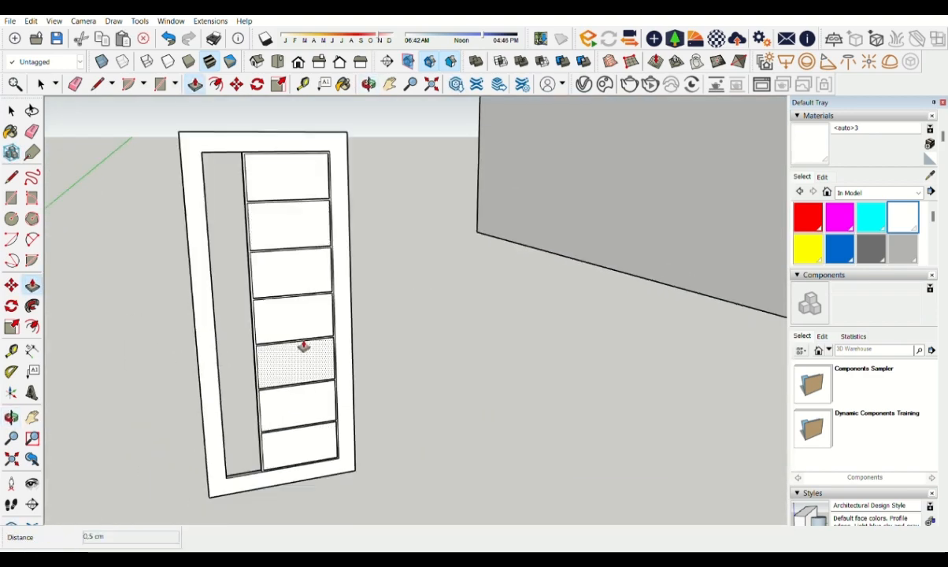
pyautogui.scroll(5, 302, 345)
# - Paint the door's frame and panels with Wood Cherry Original and its slot pane with Translucent Glass Gray
pyautogui.press('space')
pyautogui.scroll(-3, 905, 183)
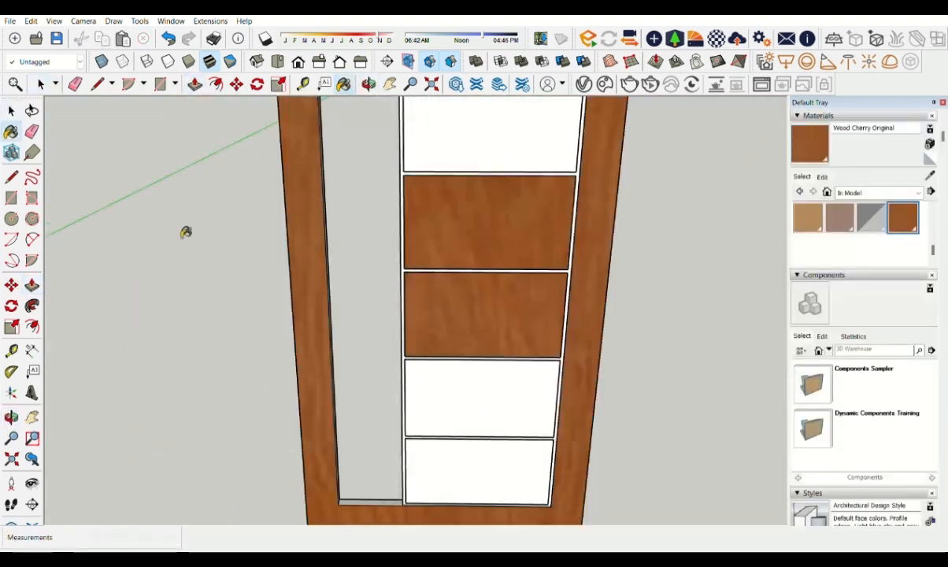
pyautogui.scroll(-5, 226, 152)
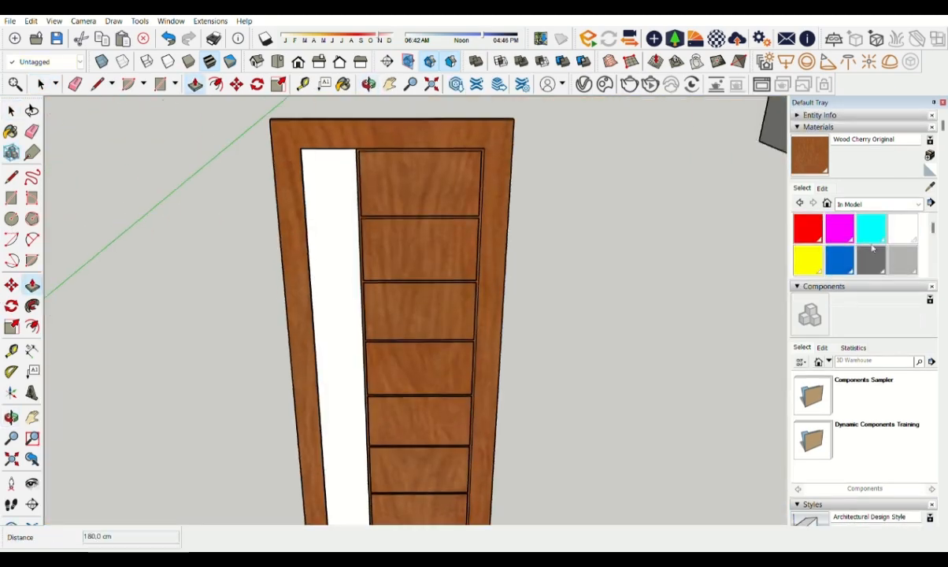
pyautogui.click(874, 230)
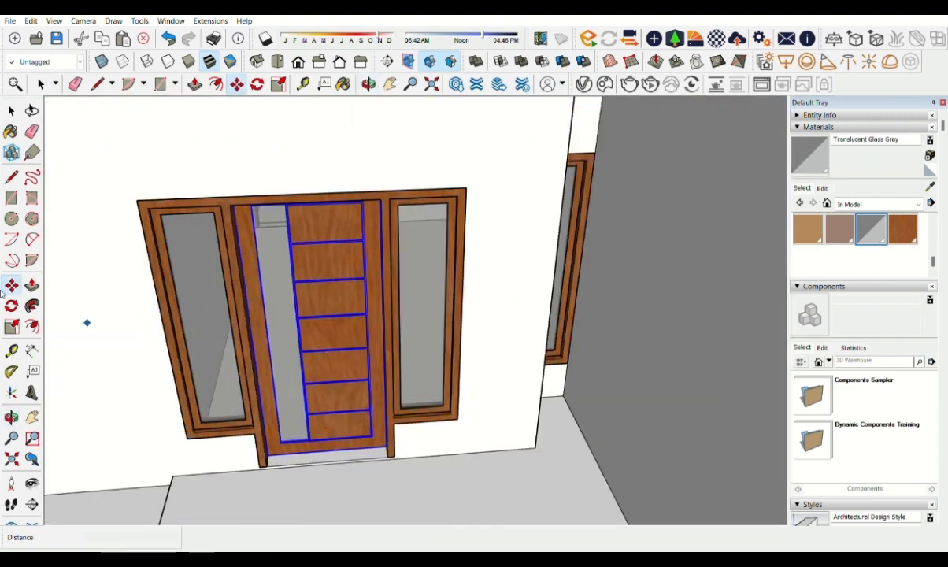
# - Position the finished panelled door leaf within the entrance frame
pyautogui.scroll(5, 3, 291)
pyautogui.click(353, 345)
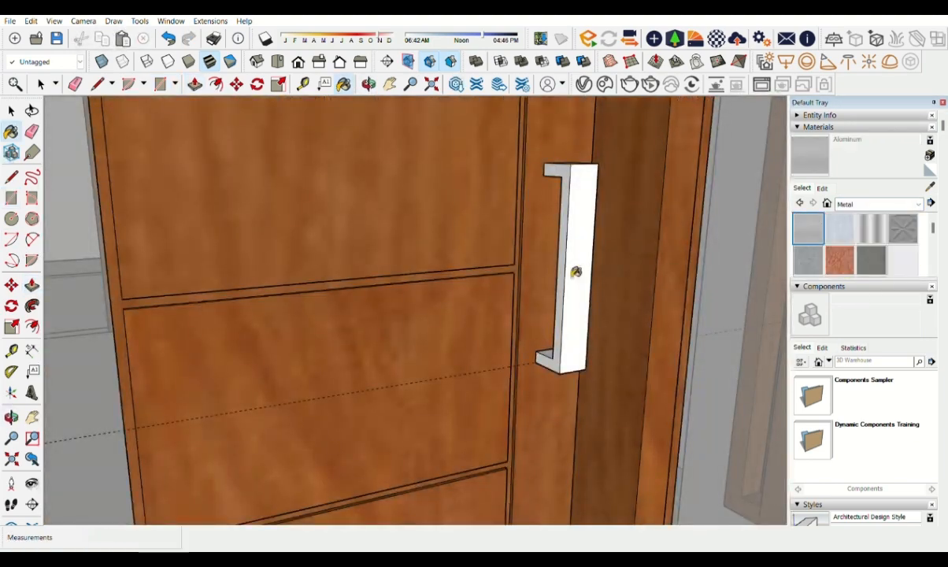
# - Paint the entrance door's handle with Aluminum
pyautogui.click(577, 272)
pyautogui.scroll(3, 577, 274)
pyautogui.moveTo(620, 330)
pyautogui.mouseDown(button='middle')
pyautogui.moveTo(582, 253)
pyautogui.moveTo(728, 127)
pyautogui.moveTo(703, 331)
pyautogui.mouseUp(button='middle')
pyautogui.scroll(-3, 862, 230)
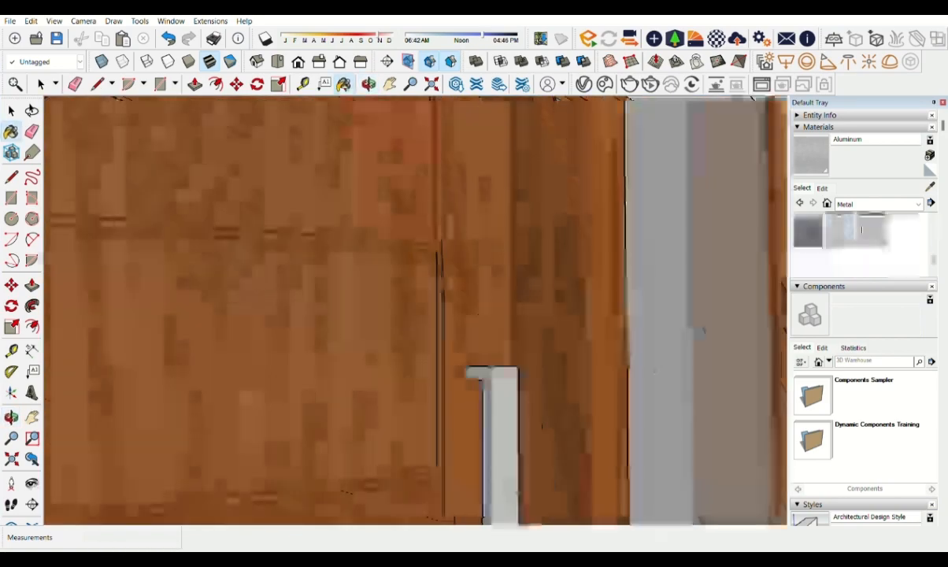
# - Paint the entrance door's handle with Metal Silver
pyautogui.scroll(3, 862, 230)
pyautogui.click(902, 260)
pyautogui.click(506, 387)
pyautogui.moveTo(506, 387); pyautogui.dragTo(508, 370, button='middle')
pyautogui.moveTo(492, 458)
pyautogui.mouseDown(button='middle')
pyautogui.moveTo(493, 396)
pyautogui.moveTo(79, 384)
pyautogui.moveTo(478, 379)
pyautogui.moveTo(535, 297)
pyautogui.mouseUp(button='middle')
# - Copy the handle to the door's inner face and mirror it along the green axis with a scale of -1
pyautogui.press('space')
pyautogui.click(535, 297)
pyautogui.press('m')
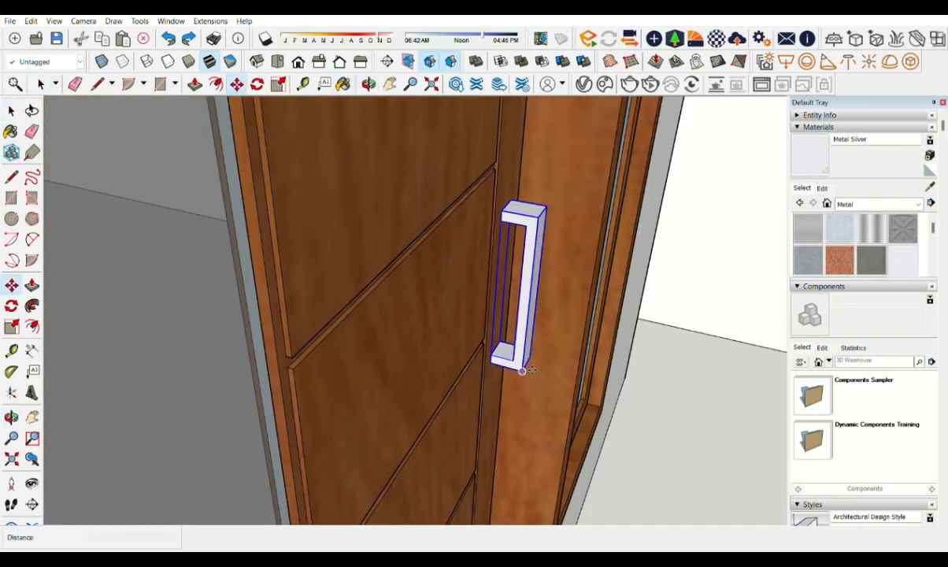
pyautogui.click(522, 370)
pyautogui.moveTo(522, 370); pyautogui.dragTo(536, 316, button='middle')
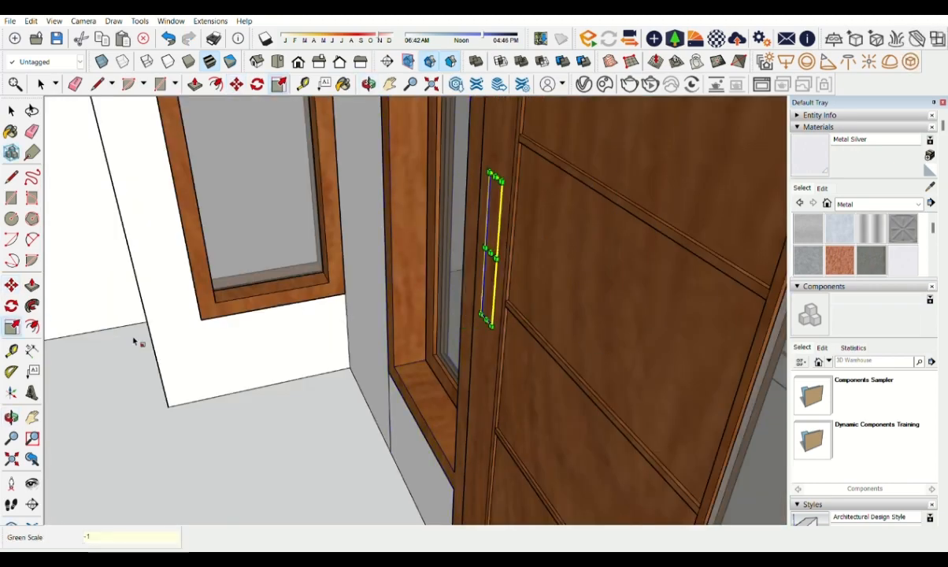
pyautogui.press('Return')
pyautogui.scroll(-5, 418, 333)
pyautogui.moveTo(418, 334); pyautogui.dragTo(552, 329, button='middle')
pyautogui.scroll(-5, 552, 329)
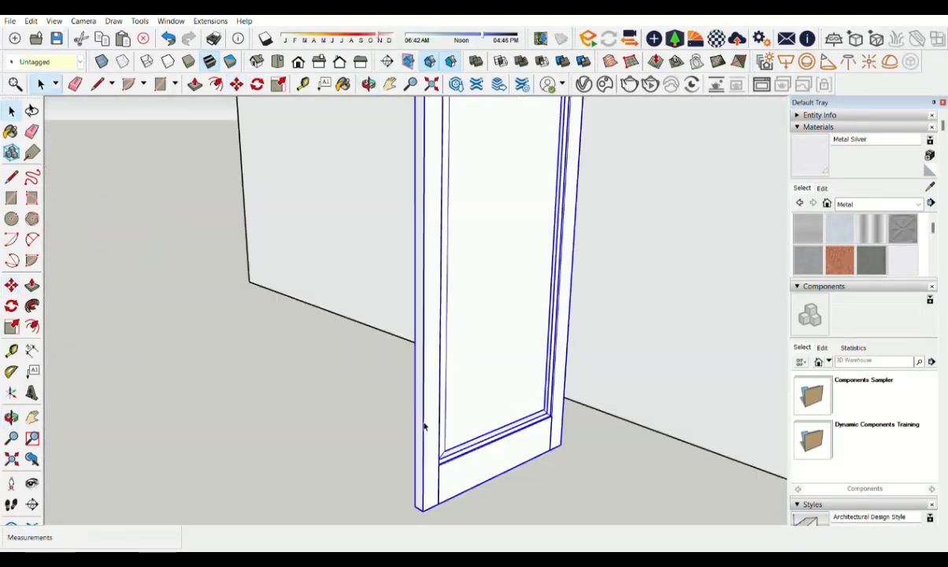
# - Adjust the separate panelled interior door with Scale and Push/Pull and finish it in Wood Cherry Original
pyautogui.press('s')
pyautogui.moveTo(504, 339); pyautogui.dragTo(315, 346, button='middle')
pyautogui.press('p')
pyautogui.click(126, 365)
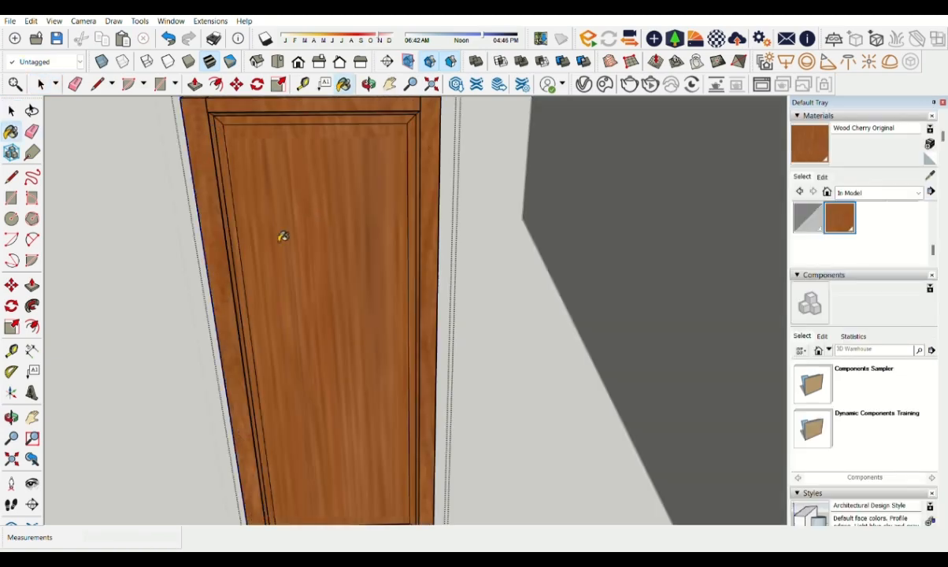
# - Move the cherry wood interior doors into their doorway frames
pyautogui.click(11, 284)
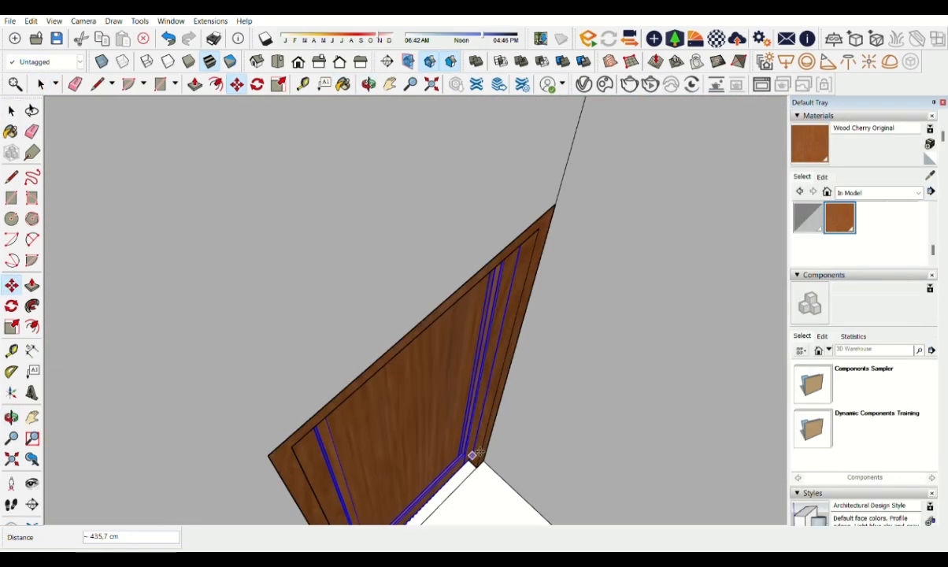
pyautogui.scroll(3, 476, 455)
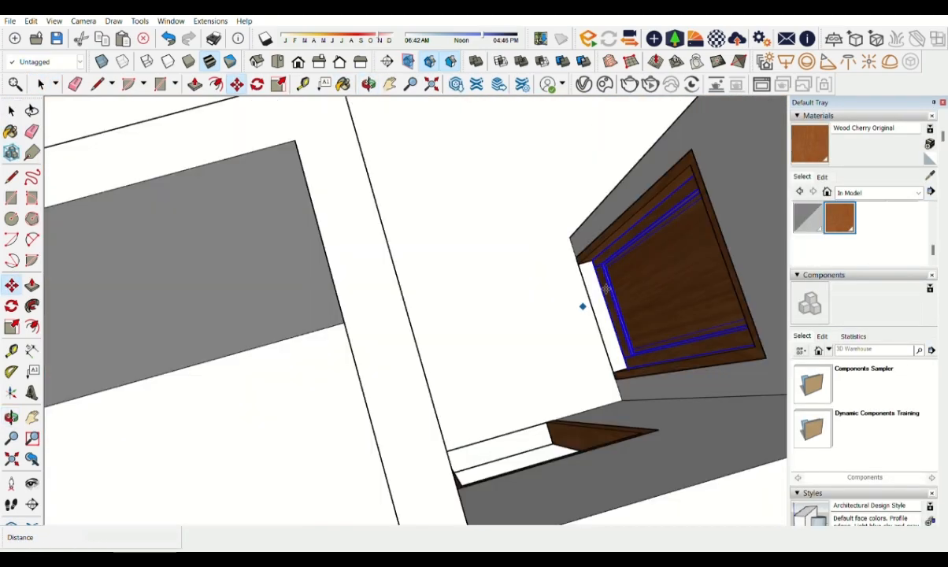
pyautogui.scroll(3, 582, 307)
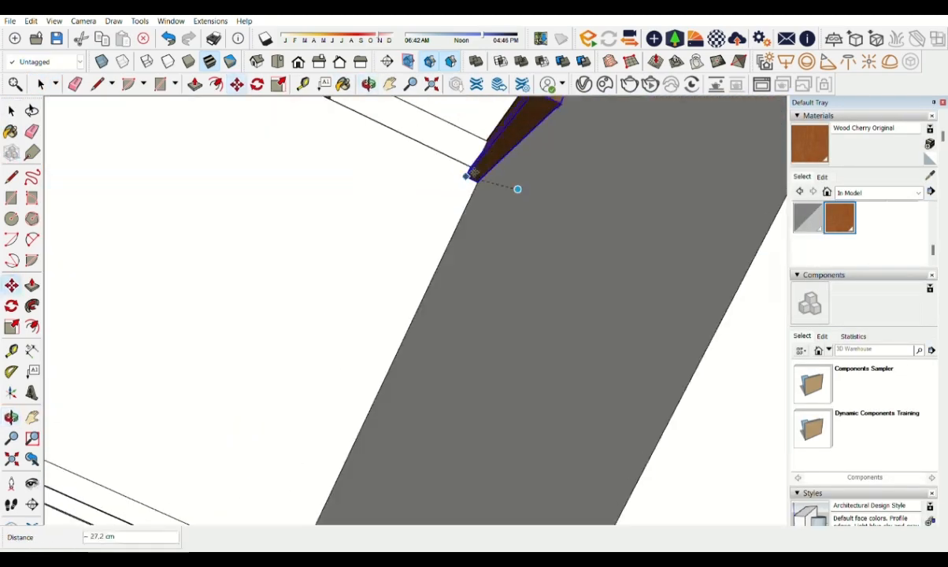
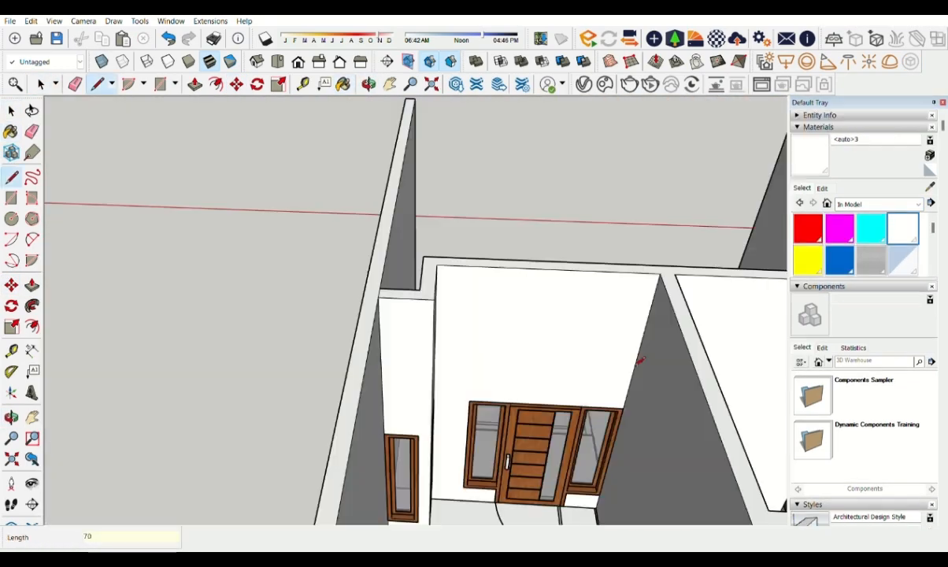
# - Draw lines around the living room's walls 70 cm below the wall top
pyautogui.click(435, 373)
pyautogui.moveTo(434, 374); pyautogui.dragTo(236, 354, button='middle')
pyautogui.click(364, 385)
pyautogui.click(225, 394)
pyautogui.press('space')
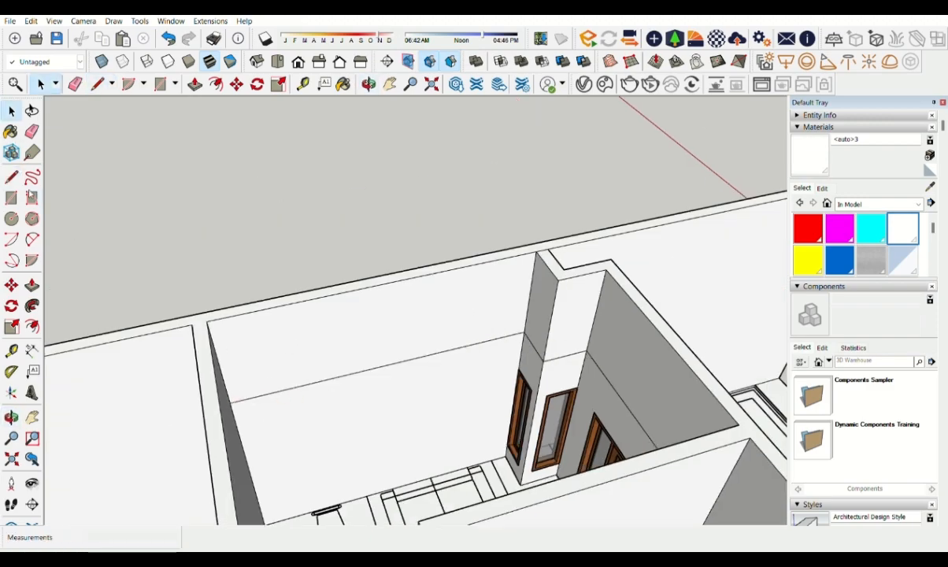
# - Pull the upper bands of the living room's walls inward by 55 cm
pyautogui.click(342, 373)
pyautogui.moveTo(342, 373); pyautogui.dragTo(441, 347, button='middle')
pyautogui.press('p')
pyautogui.click(557, 409)
pyautogui.moveTo(557, 409); pyautogui.dragTo(206, 366, button='middle')
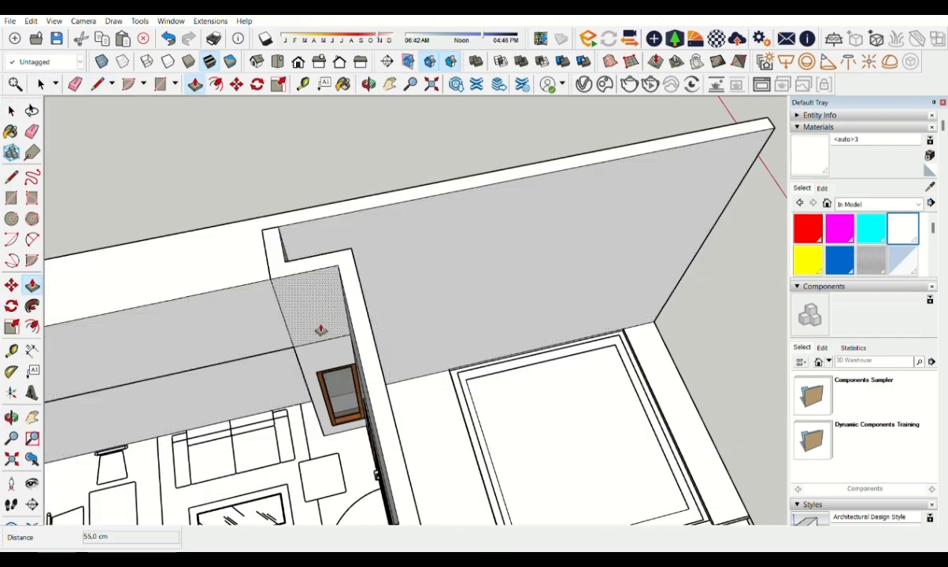
pyautogui.doubleClick(525, 282)
pyautogui.moveTo(320, 330)
pyautogui.mouseDown(button='middle')
pyautogui.moveTo(525, 282)
pyautogui.moveTo(464, 307)
pyautogui.moveTo(388, 453)
pyautogui.moveTo(397, 417)
pyautogui.moveTo(382, 391)
pyautogui.moveTo(426, 315)
pyautogui.moveTo(378, 378)
pyautogui.mouseUp(button='middle')
pyautogui.click(398, 417)
# - Draw a rectangle across the living room's wall tops and delete the face covering the room
pyautogui.press('space')
pyautogui.click(433, 303)
pyautogui.press('r')
pyautogui.click(567, 280)
pyautogui.click(236, 232)
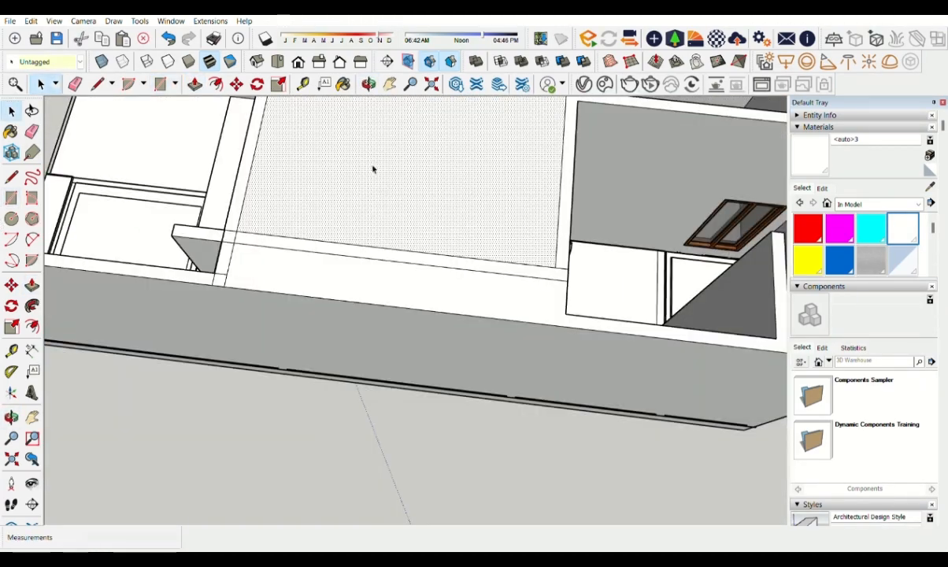
pyautogui.press('Delete')
pyautogui.moveTo(373, 169); pyautogui.dragTo(331, 110, button='middle')
# - Push the outer strips of the thickened wall tops down to leave a stepped ledge around the raised walls
pyautogui.press('p')
pyautogui.click(286, 214)
pyautogui.moveTo(286, 249); pyautogui.dragTo(540, 192, button='middle')
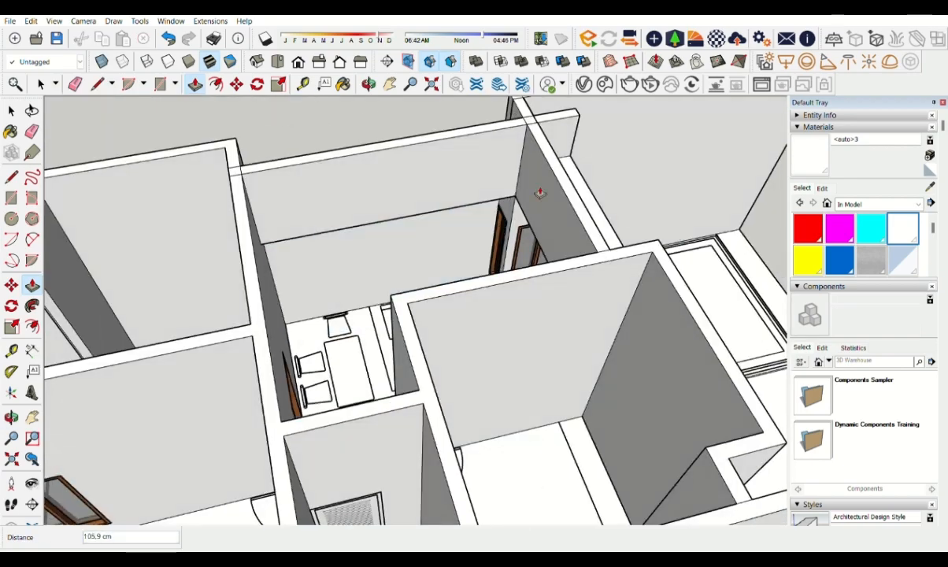
pyautogui.moveTo(474, 181); pyautogui.dragTo(205, 251, button='middle')
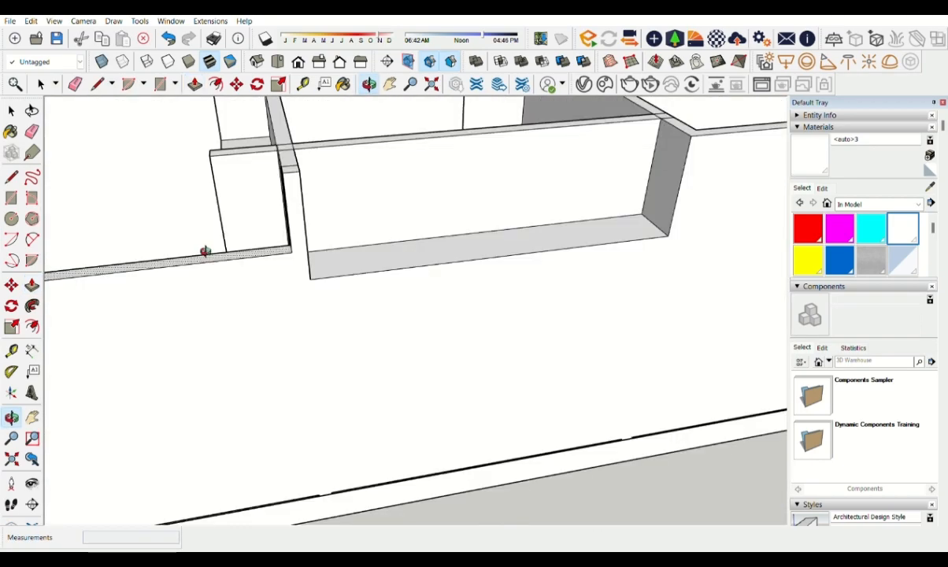
pyautogui.moveTo(318, 272); pyautogui.dragTo(554, 152, button='middle')
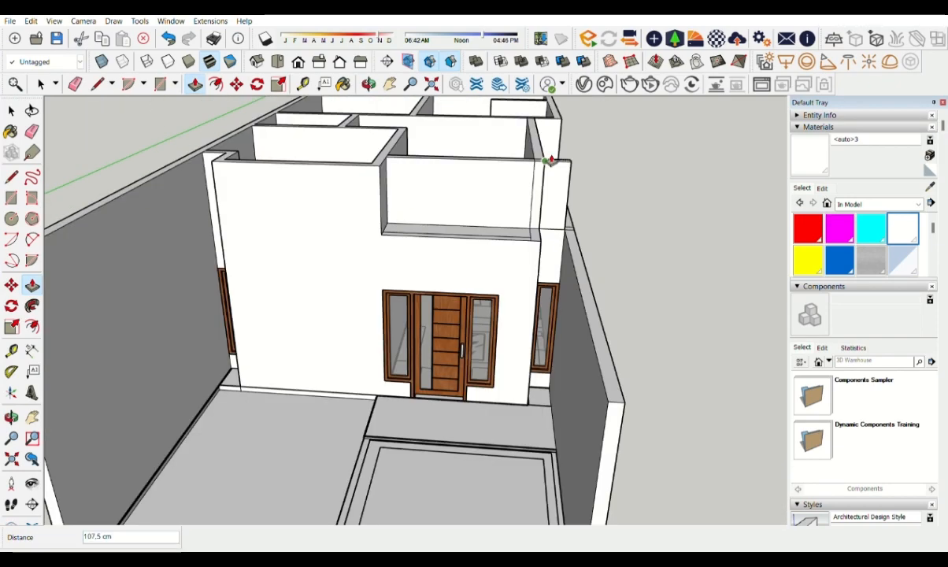
pyautogui.moveTo(413, 260); pyautogui.dragTo(58, 287, button='middle')
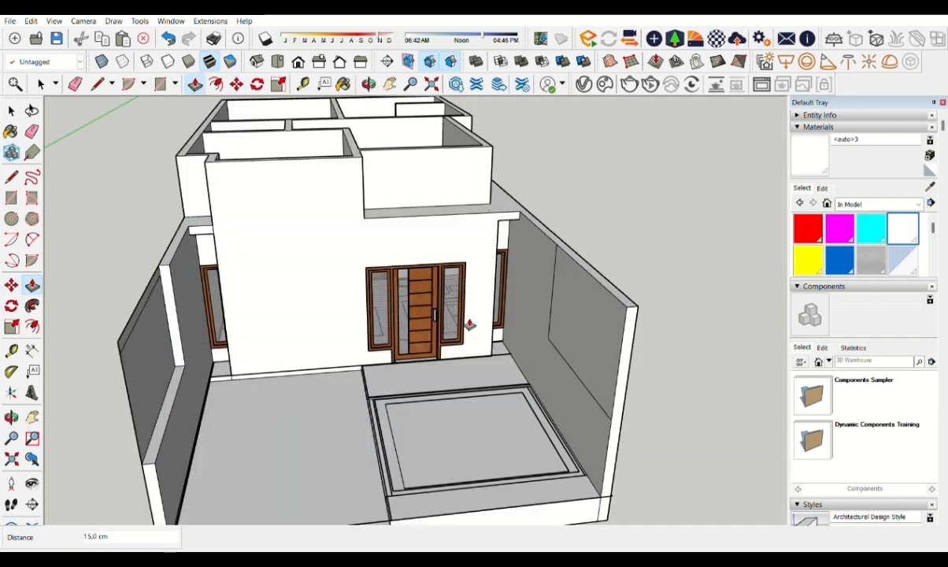
# - Cut stepped notches through the 15 cm thick side walls of the front yard
pyautogui.moveTo(133, 371); pyautogui.dragTo(86, 307, button='middle')
pyautogui.scroll(4, 141, 335)
pyautogui.press('space')
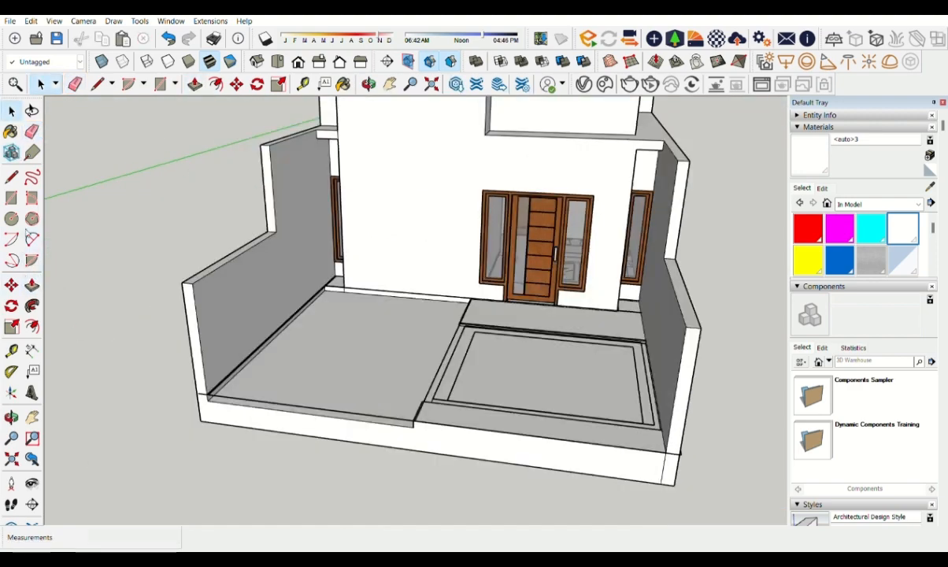
# - Draw an arc in the step corner of one front yard side wall and extrude the rounded corner 15 cm
pyautogui.click(32, 239)
pyautogui.scroll(3, 272, 236)
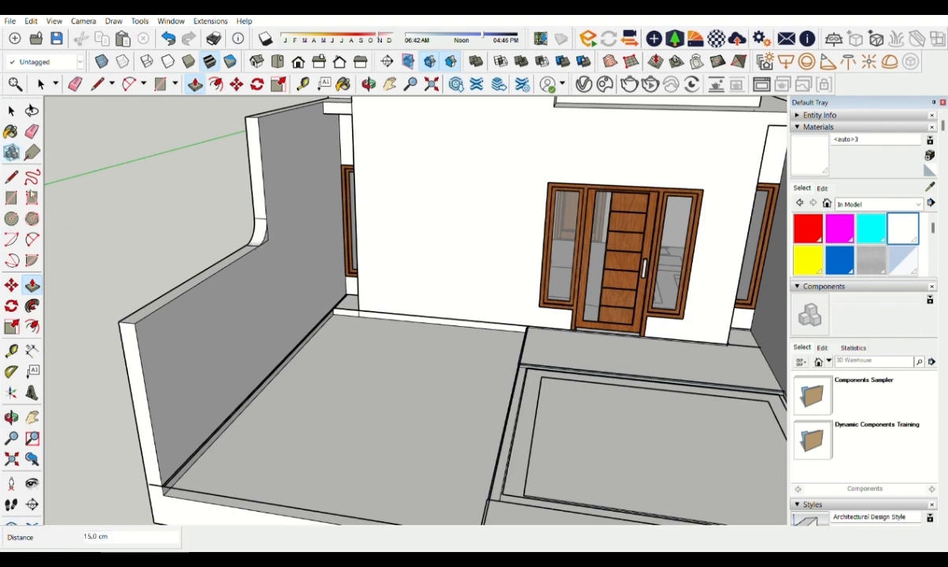
# - Copy the corner arc to the step of the opposite front yard side wall and round it with Push/Pull
pyautogui.moveTo(280, 242); pyautogui.dragTo(634, 267, button='middle')
pyautogui.scroll(3, 452, 285)
pyautogui.press('m')
pyautogui.click(561, 284)
pyautogui.press('ctrl')
pyautogui.moveTo(575, 273); pyautogui.dragTo(381, 332, button='middle')
pyautogui.scroll(3, 497, 277)
pyautogui.press('p')
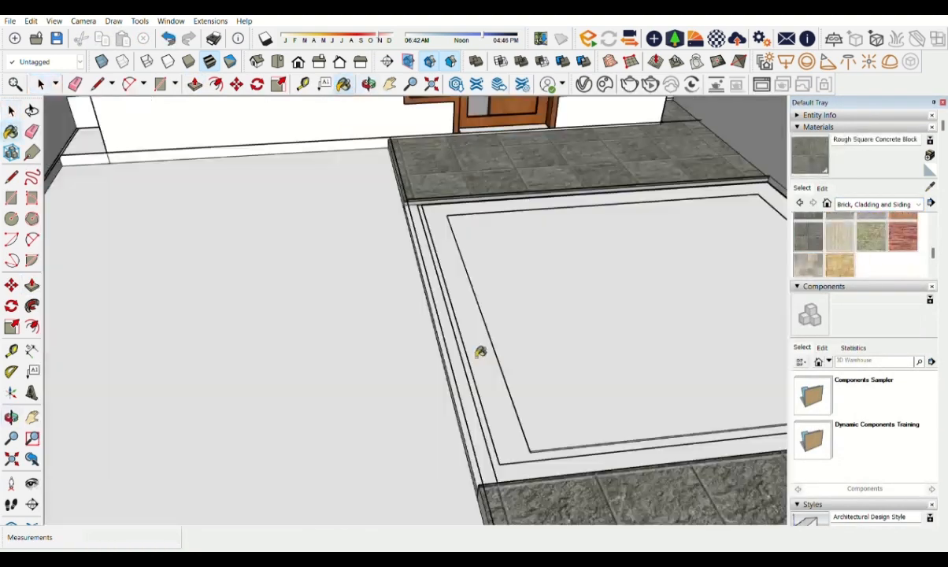
# - Paint the raised terrace's side strip and the small floor patch in the house corner with Rough Square Concrete Block
pyautogui.scroll(2, 443, 334)
pyautogui.click(451, 318)
pyautogui.scroll(-2, 453, 316)
pyautogui.scroll(2, 426, 194)
pyautogui.scroll(1, 426, 194)
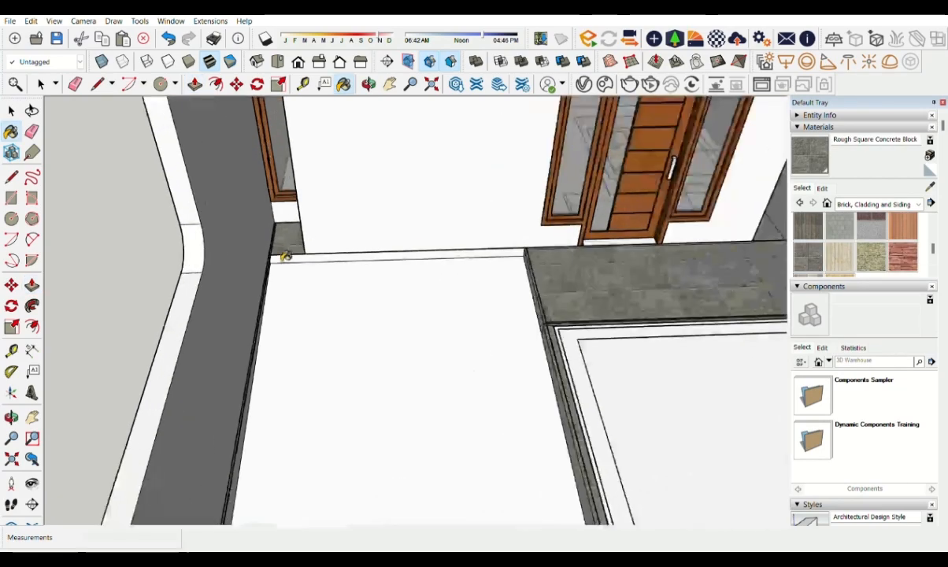
pyautogui.press('l')
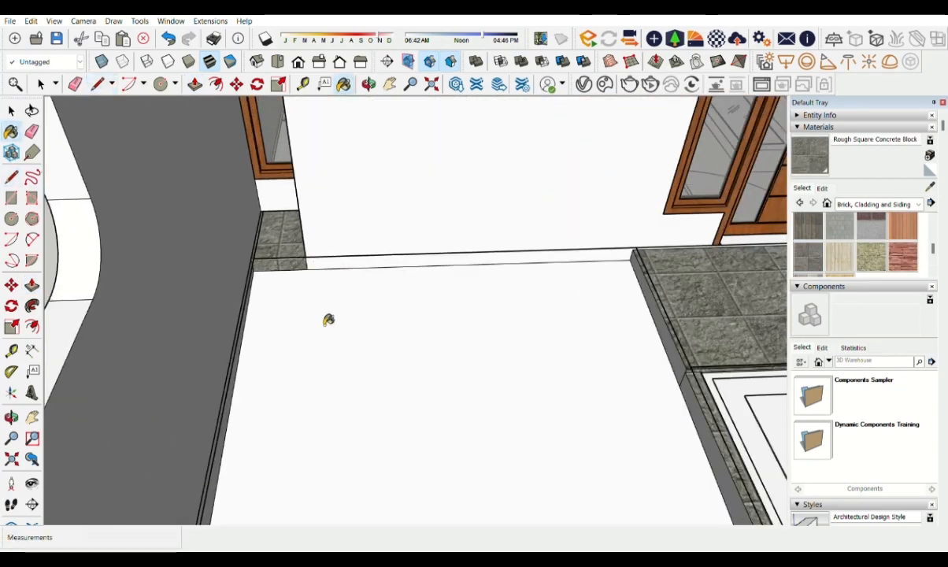
# - Paint the carport floor beside the raised terrace with Stone Masonry Multi
pyautogui.scroll(-4, 329, 320)
pyautogui.click(808, 257)
pyautogui.click(524, 330)
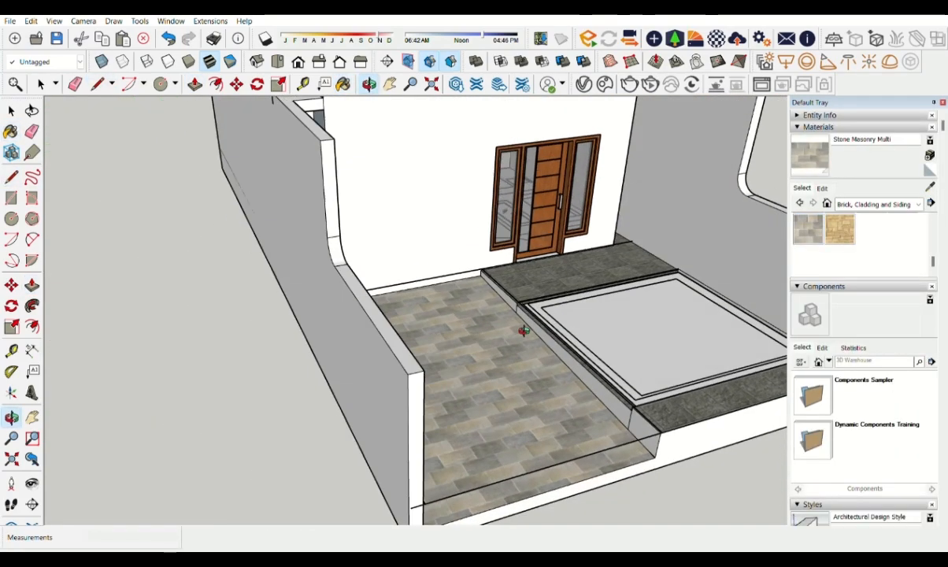
pyautogui.click(834, 249)
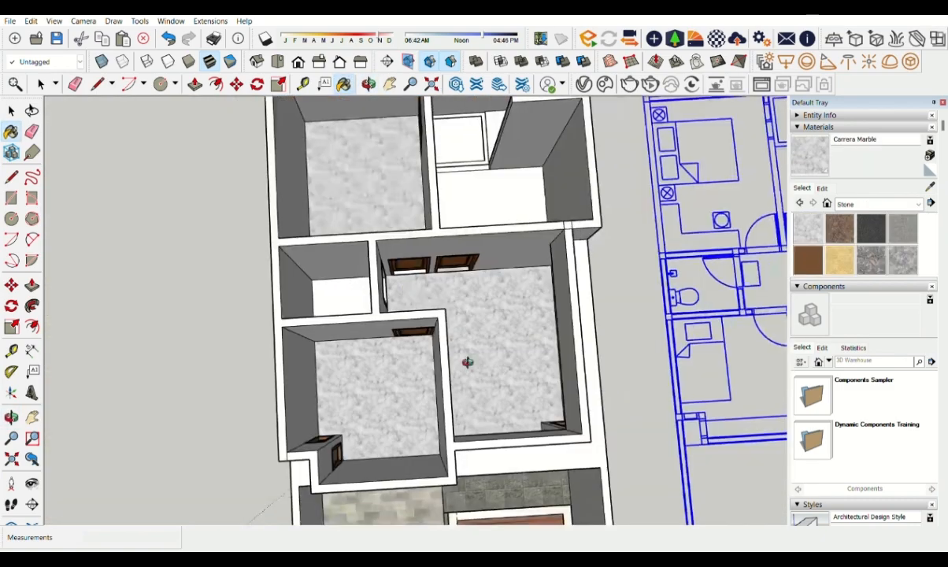
# - Paint the interior room floors and the door thresholds with Carrera Marble
pyautogui.moveTo(462, 360); pyautogui.dragTo(385, 248, button='middle')
pyautogui.scroll(6, 457, 309)
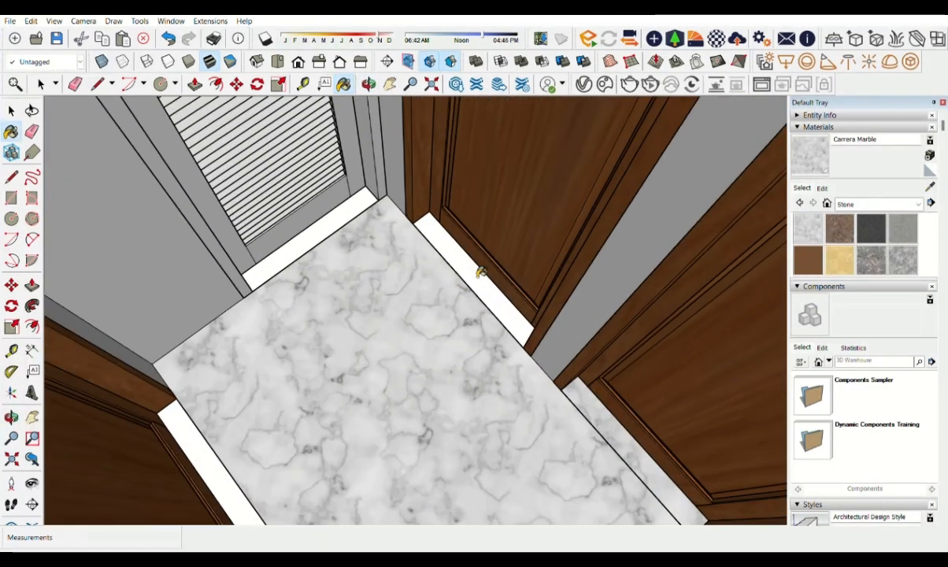
pyautogui.scroll(-8, 254, 449)
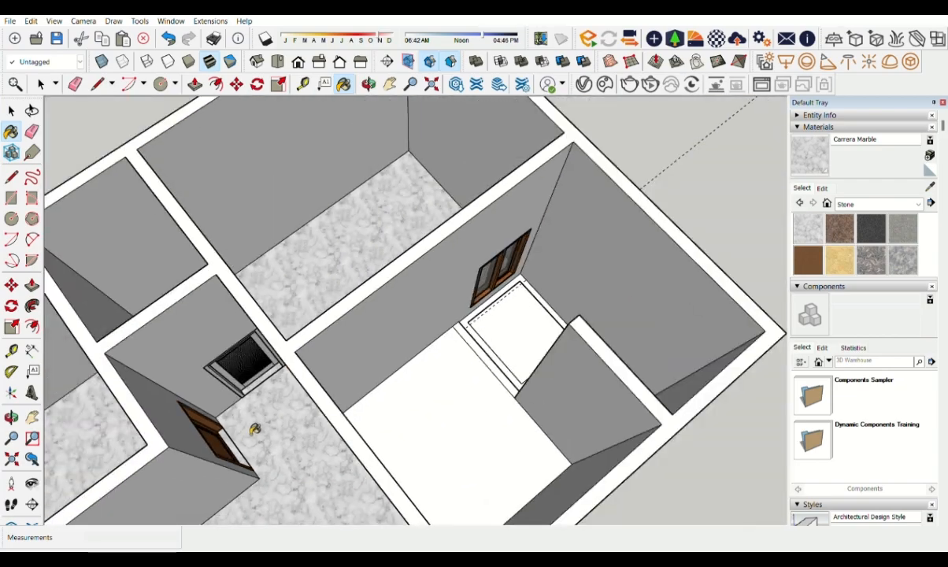
# - Cover the front terrace's inner rectangle with wood decking and its surrounding border with Groundcover Rock Crushed
pyautogui.moveTo(256, 432)
pyautogui.mouseDown(button='middle')
pyautogui.moveTo(444, 356)
pyautogui.moveTo(463, 283)
pyautogui.moveTo(538, 465)
pyautogui.moveTo(495, 304)
pyautogui.moveTo(504, 410)
pyautogui.moveTo(498, 394)
pyautogui.moveTo(491, 299)
pyautogui.mouseUp(button='middle')
pyautogui.keyDown('shift'); pyautogui.moveTo(482, 441); pyautogui.dragTo(475, 299, button='middle'); pyautogui.keyUp('shift')
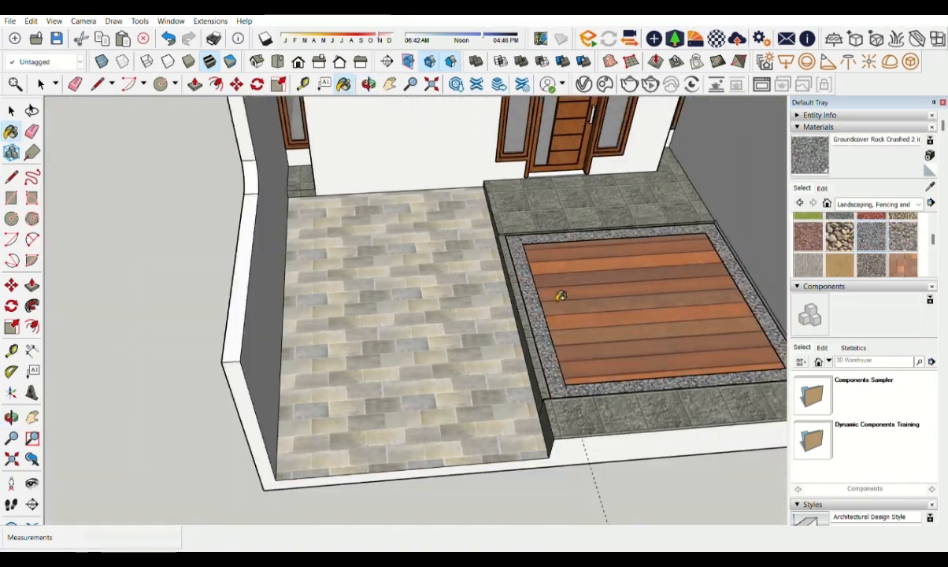
pyautogui.scroll(3, 560, 295)
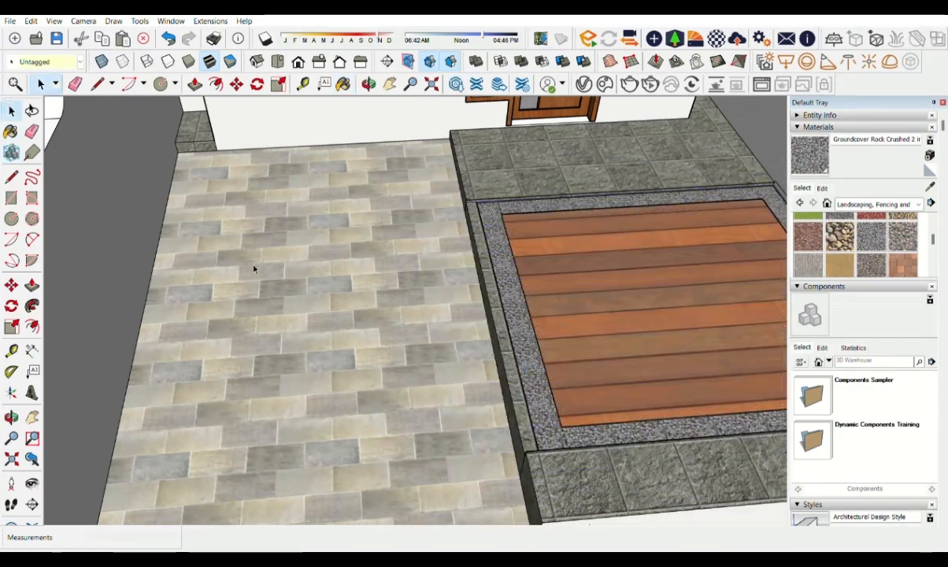
# - Paint the small rear garden with Vegetation Grass Artificial inside a crushed rock border
pyautogui.scroll(-4, 253, 269)
pyautogui.scroll(5, 552, 315)
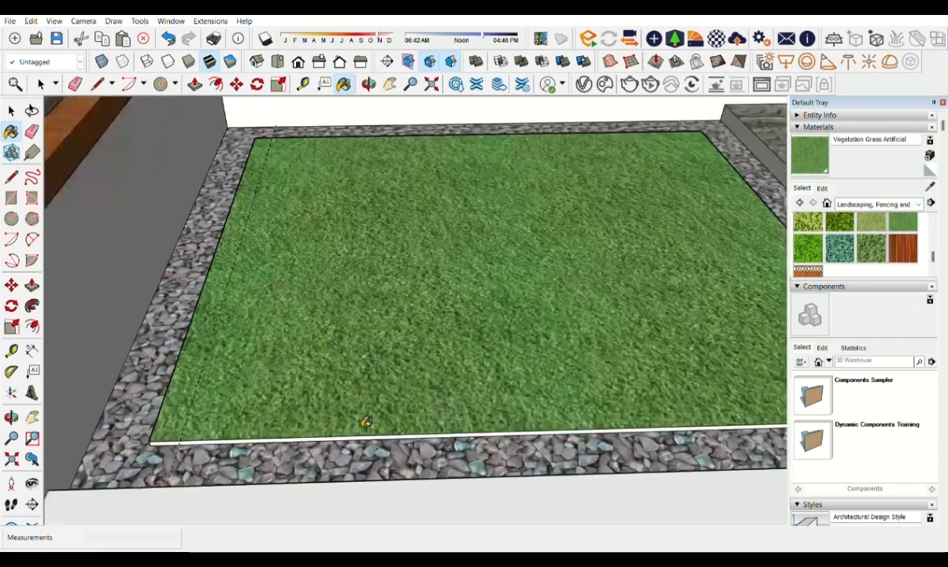
pyautogui.scroll(4, 477, 318)
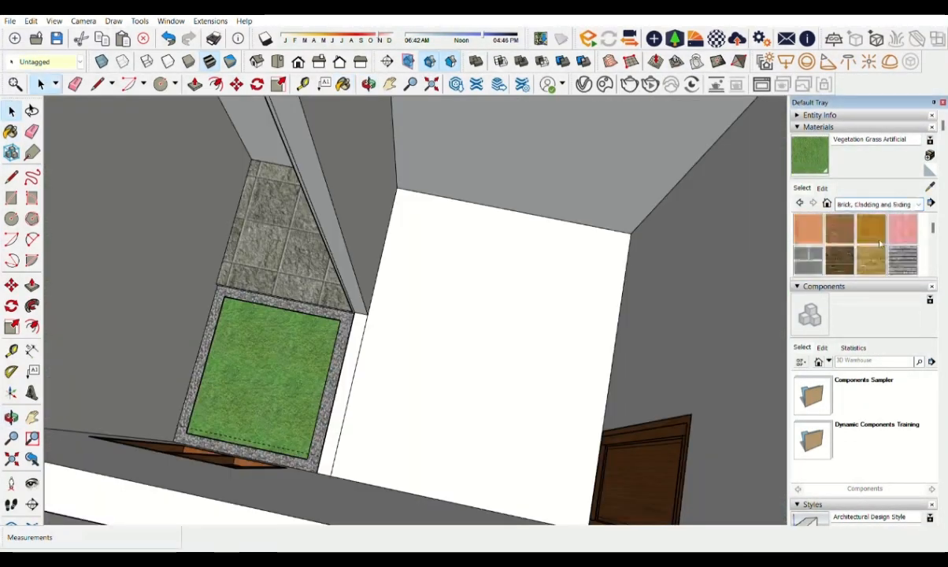
# - Paint the floor beside the rear garden with Modern Siding and finish the front facade walls with Cinder Block
pyautogui.moveTo(514, 357); pyautogui.dragTo(233, 314, button='middle')
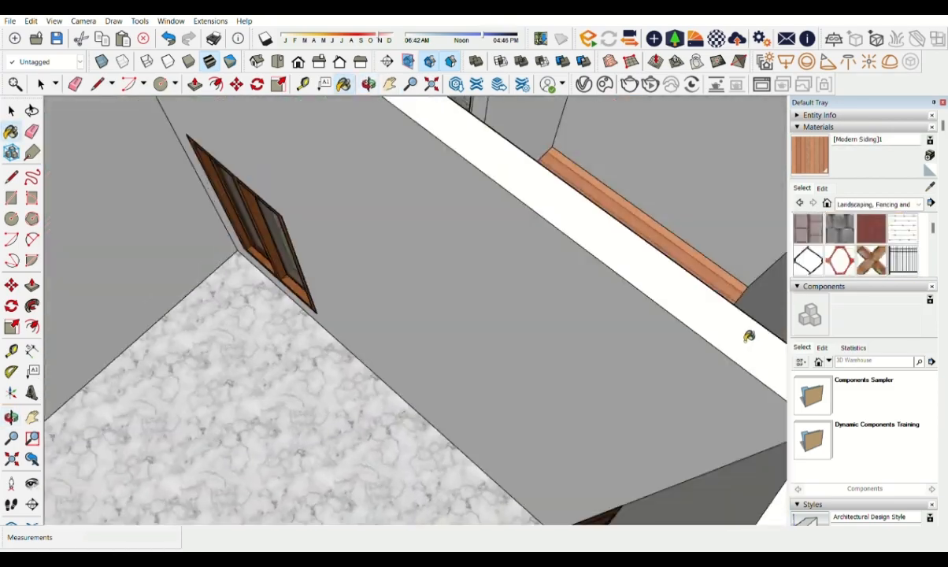
pyautogui.moveTo(747, 335); pyautogui.dragTo(598, 514, button='middle')
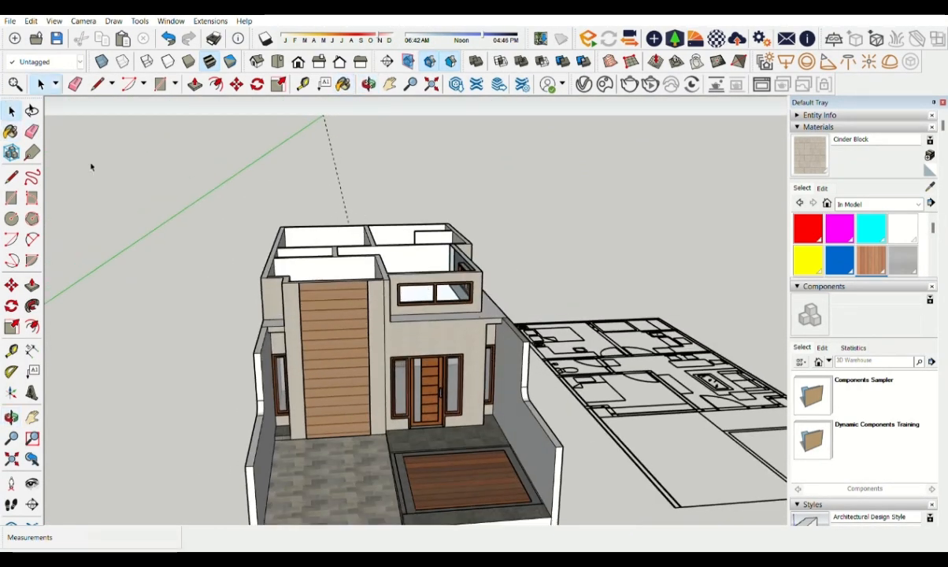
# - Draw ceiling rectangles between the wall tops over the two rear rooms, one of them 385 by 285 cm
pyautogui.scroll(-5, 298, 285)
pyautogui.moveTo(298, 286); pyautogui.dragTo(315, 237, button='middle')
pyautogui.scroll(4, 323, 331)
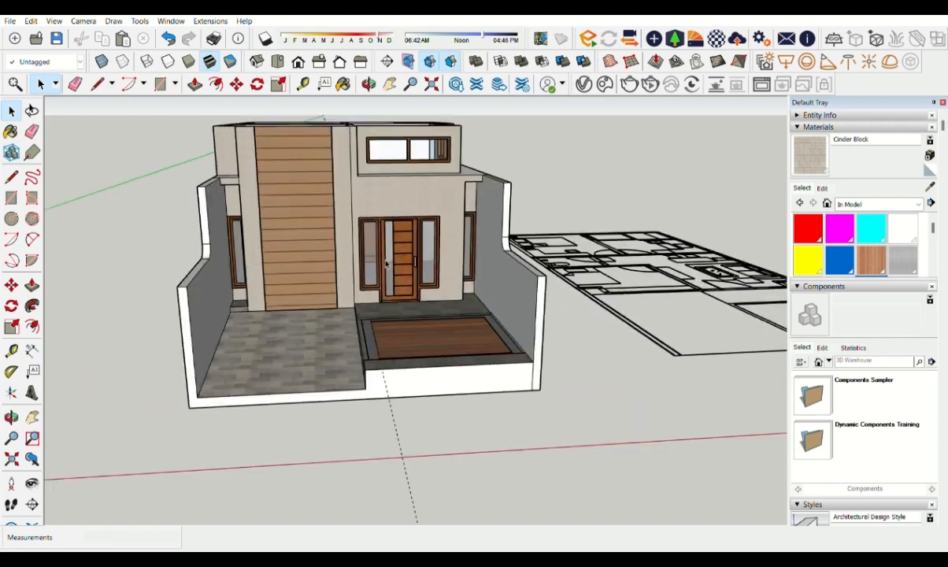
pyautogui.moveTo(338, 331); pyautogui.dragTo(536, 331, button='middle')
pyautogui.scroll(3, 666, 310)
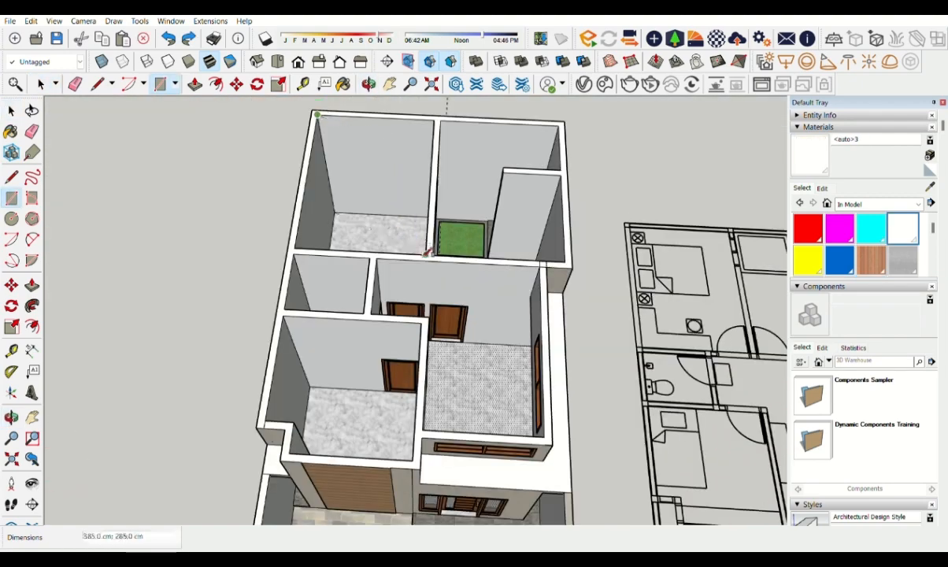
pyautogui.click(431, 252)
pyautogui.click(297, 113)
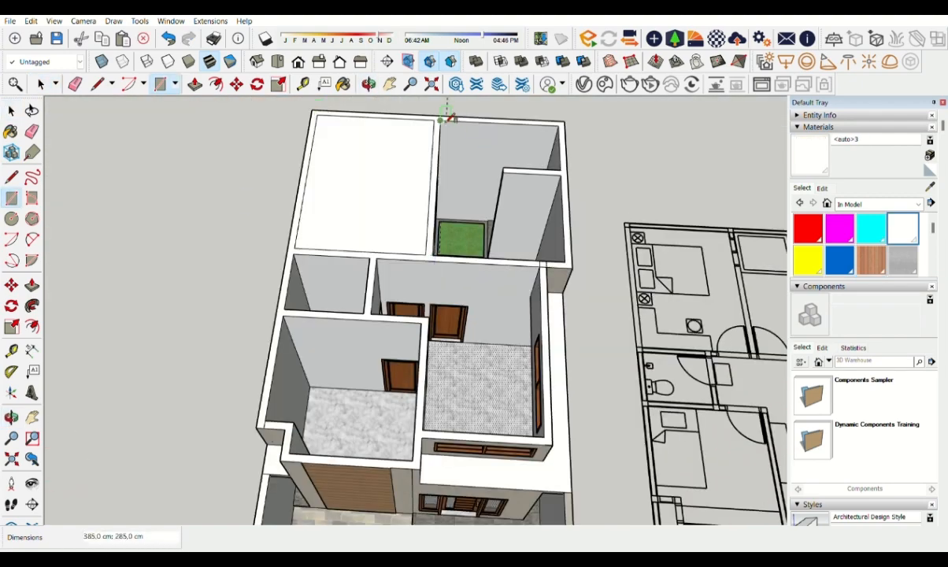
pyautogui.click(436, 119)
pyautogui.click(562, 260)
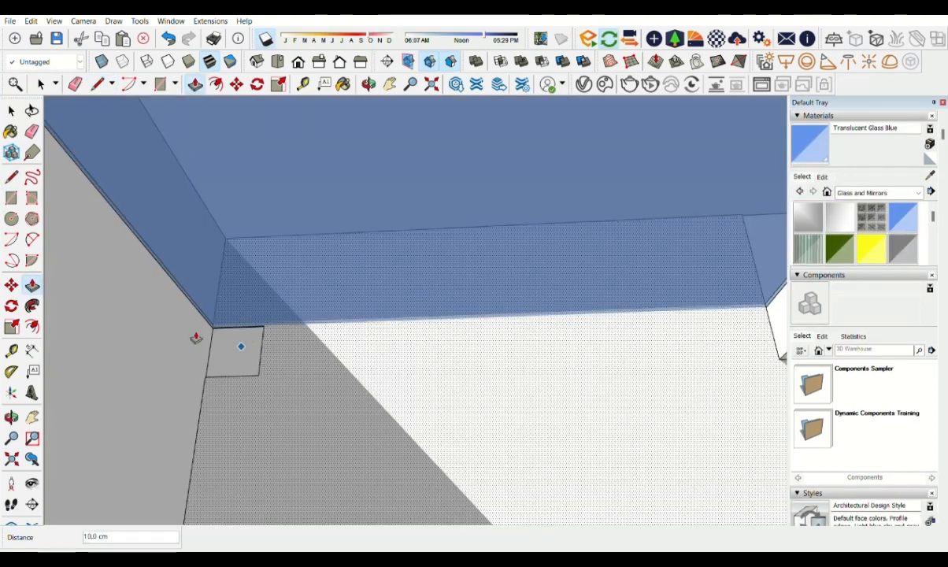
# - Extrude the small square under the glass skylight's corner 135 cm along the opening to form a side beam
pyautogui.click(242, 349)
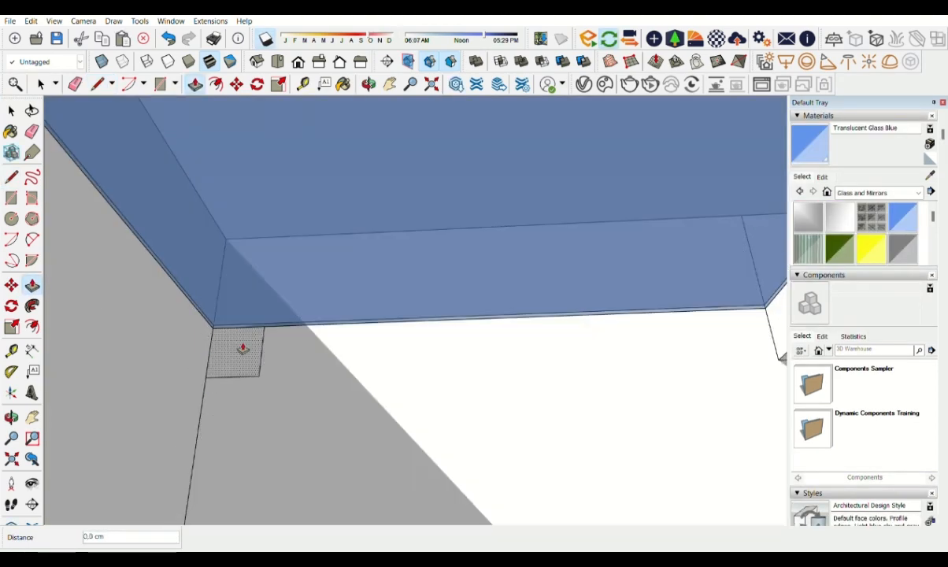
pyautogui.scroll(-5, 157, 341)
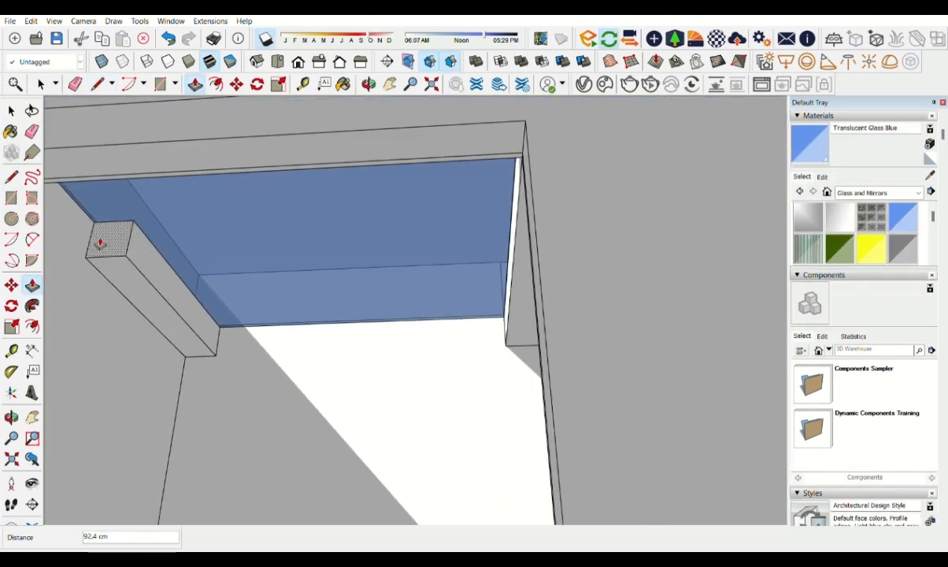
pyautogui.keyDown('shift'); pyautogui.moveTo(99, 244); pyautogui.dragTo(213, 263, button='middle'); pyautogui.keyUp('shift')
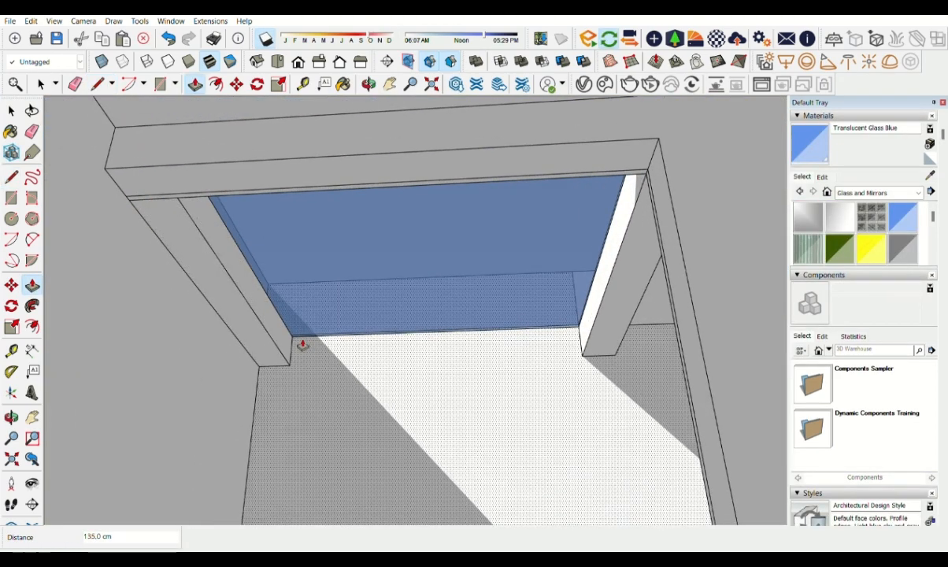
# - Draw a rectangle on the side beam's inner face and extrude it across the opening to join the opposite beam
pyautogui.click(12, 197)
pyautogui.scroll(3, 545, 317)
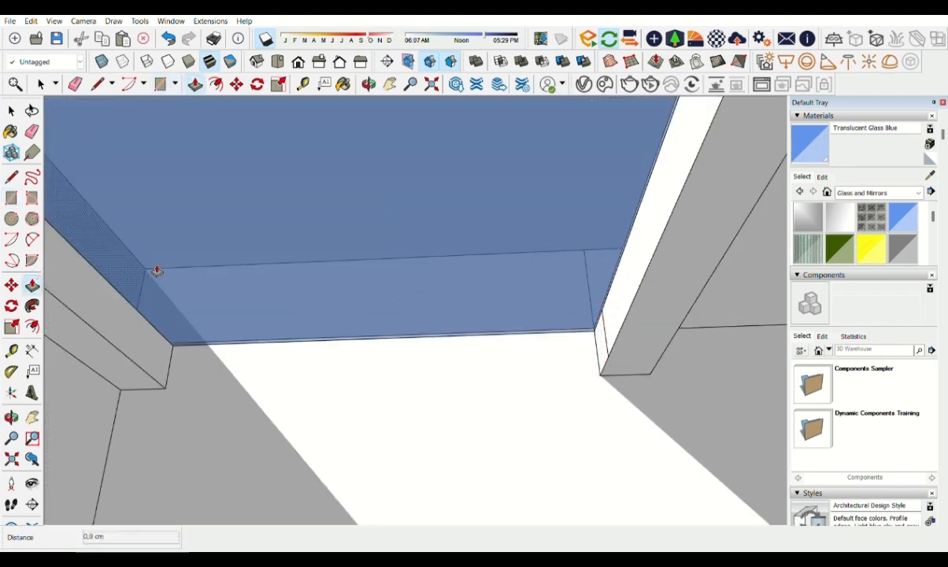
pyautogui.click(172, 383)
pyautogui.moveTo(290, 378); pyautogui.dragTo(241, 305, button='middle')
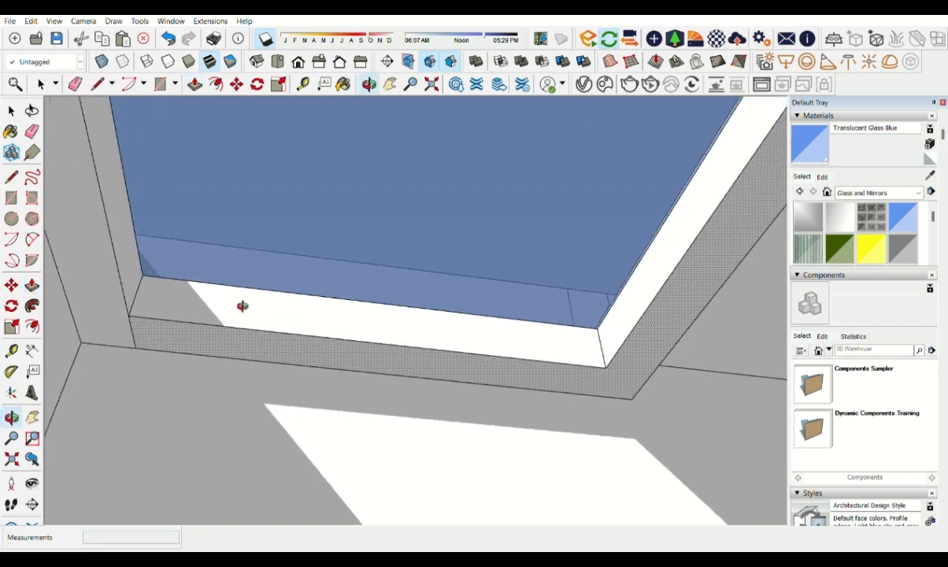
pyautogui.scroll(-3, 331, 342)
pyautogui.moveTo(436, 345); pyautogui.dragTo(456, 365, button='middle')
pyautogui.click(12, 111)
# - Place a white car on the carport and a standing man in front of the entrance door
pyautogui.moveTo(388, 315); pyautogui.dragTo(412, 378, button='middle')
pyautogui.scroll(-6, 379, 312)
pyautogui.moveTo(378, 311); pyautogui.dragTo(274, 135, button='middle')
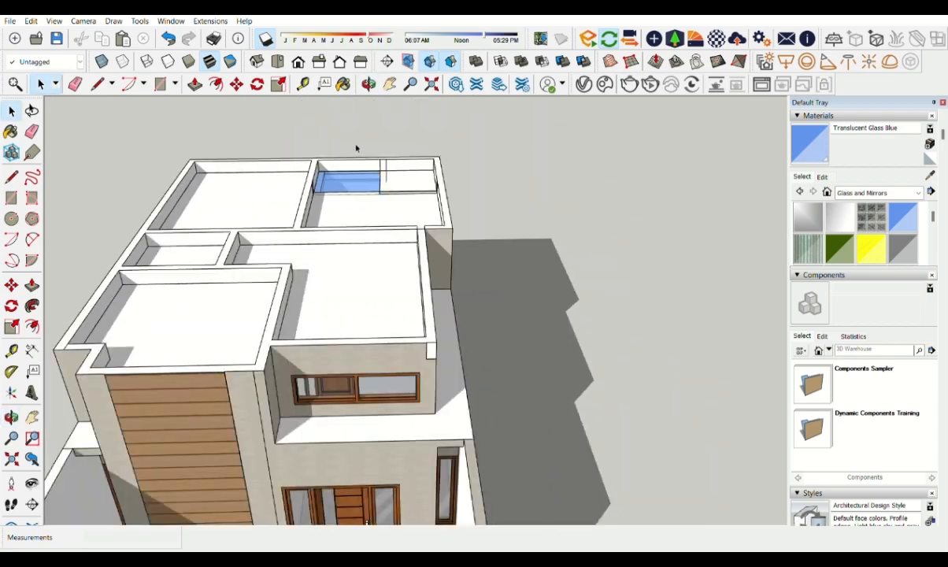
pyautogui.moveTo(347, 236); pyautogui.dragTo(347, 150, button='middle')
pyautogui.scroll(-3, 382, 372)
pyautogui.moveTo(381, 372); pyautogui.dragTo(360, 347, button='middle')
pyautogui.scroll(5, 365, 371)
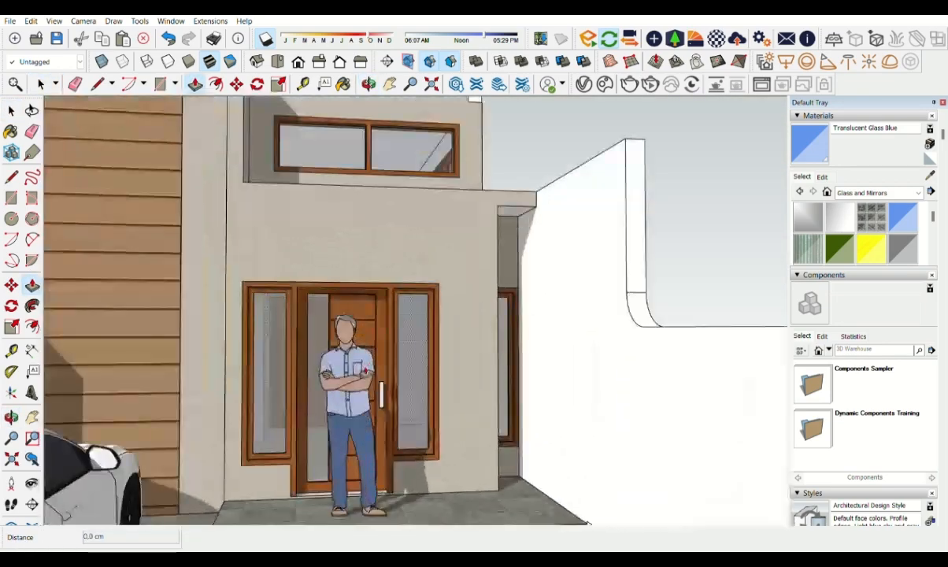
# - Examine the finished house from the front and from above with its car, figure, materials and shadows
pyautogui.scroll(2, 366, 370)
pyautogui.scroll(-5, 366, 370)
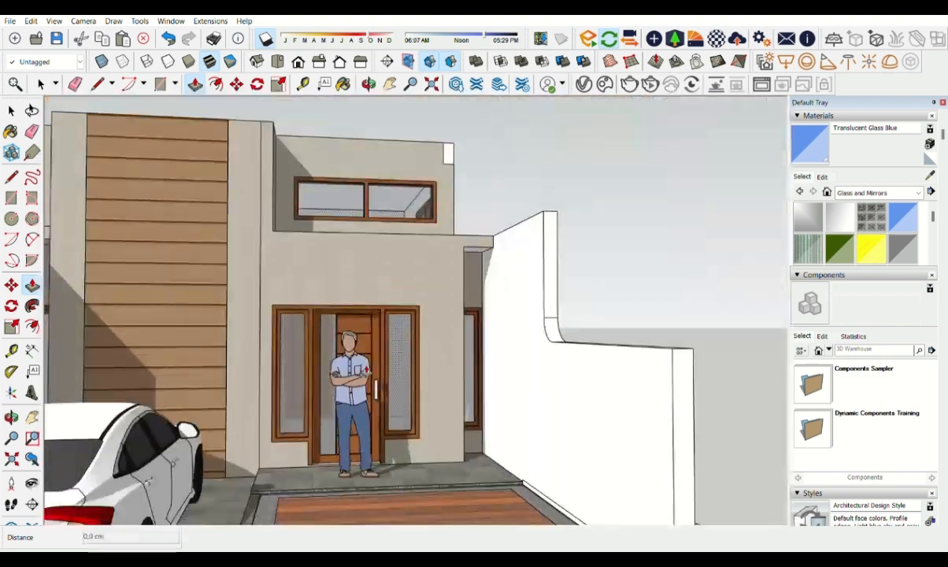
pyautogui.scroll(-4, 365, 370)
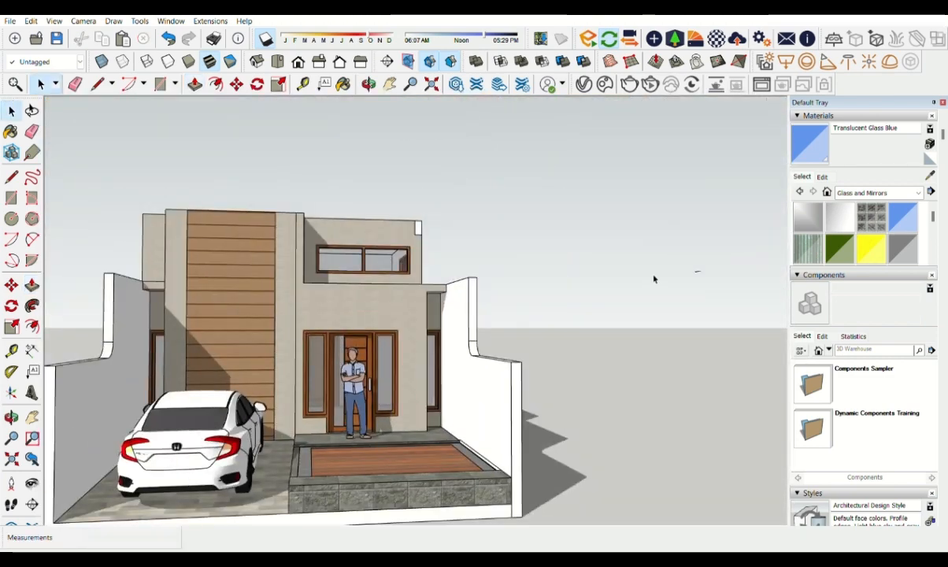
pyautogui.scroll(-5, 614, 275)
pyautogui.moveTo(614, 273); pyautogui.dragTo(545, 388, button='middle')
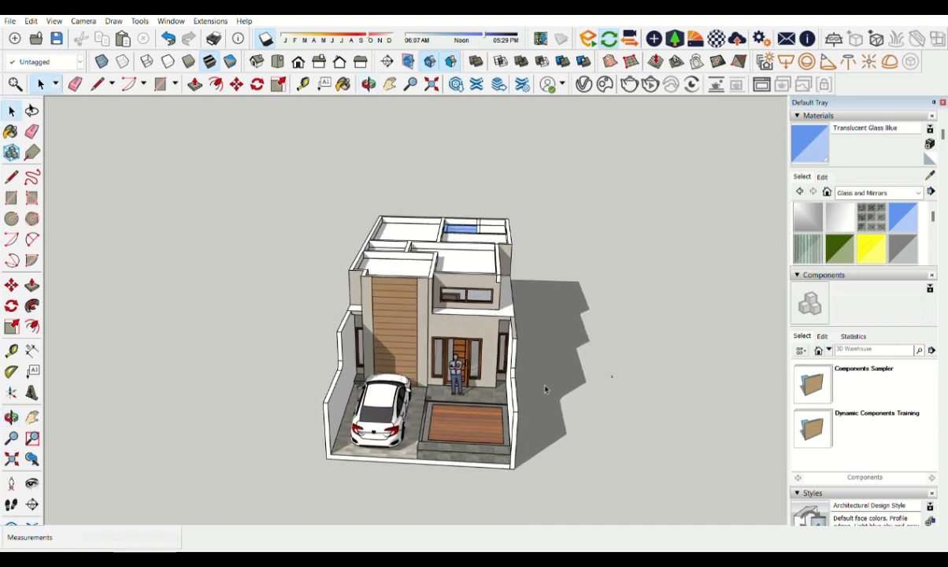
pyautogui.moveTo(494, 307); pyautogui.dragTo(347, 338, button='middle')
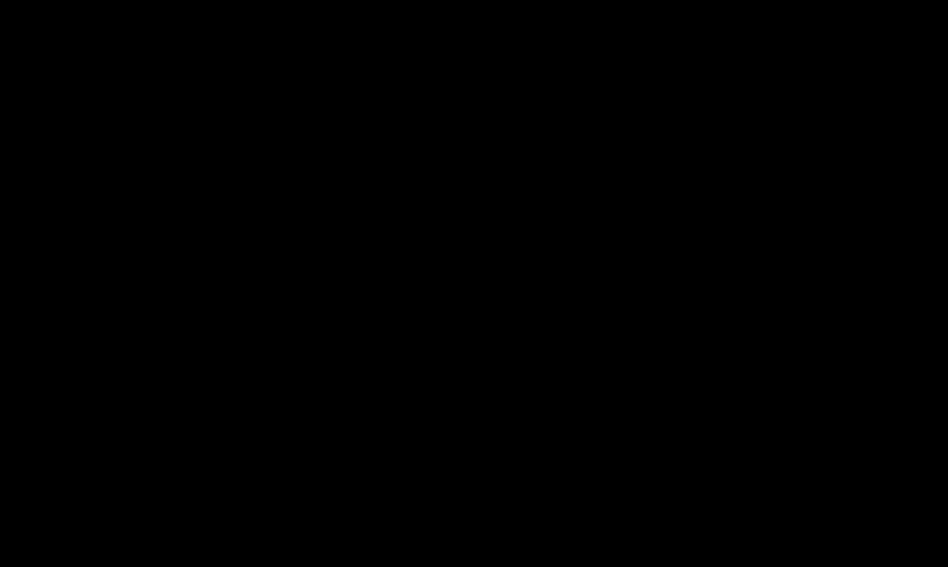